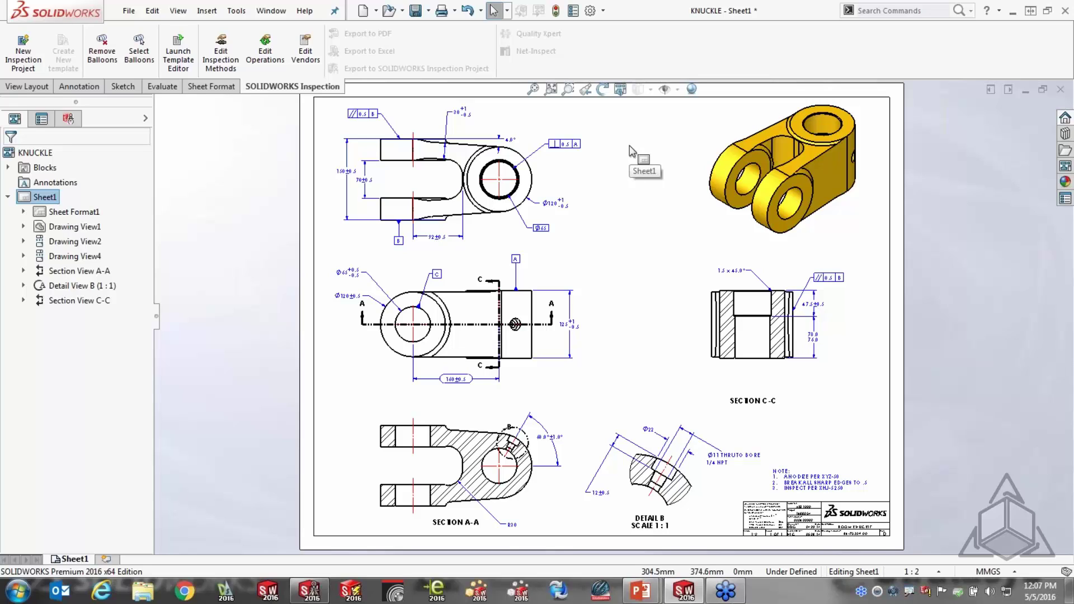
Step: Start an inspection project from the default.swidot template and link its Part Number to the drawing's Part Number property
click(23, 53)
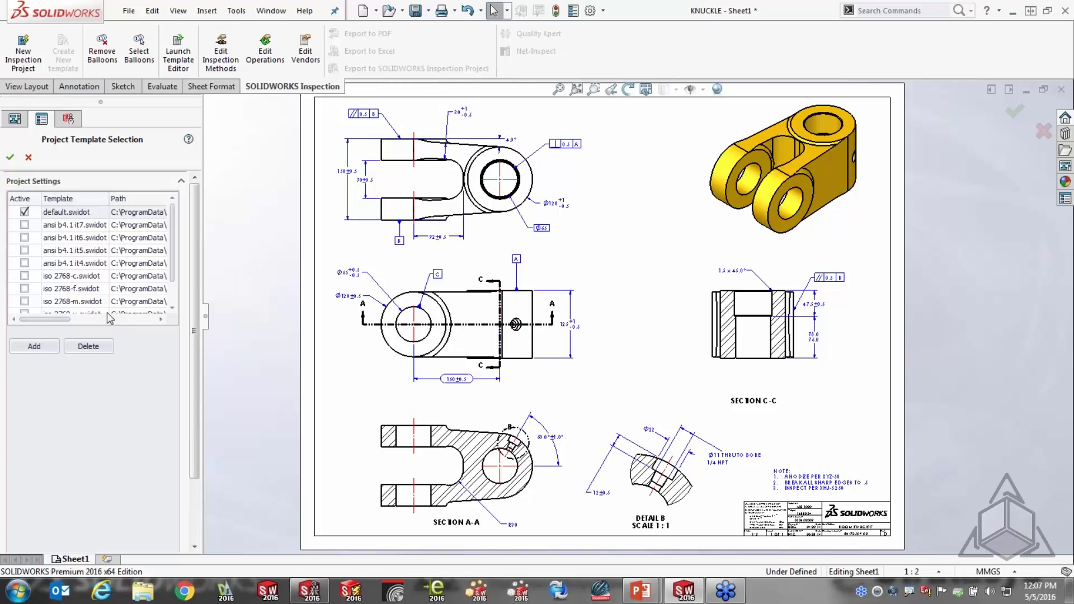
click(11, 159)
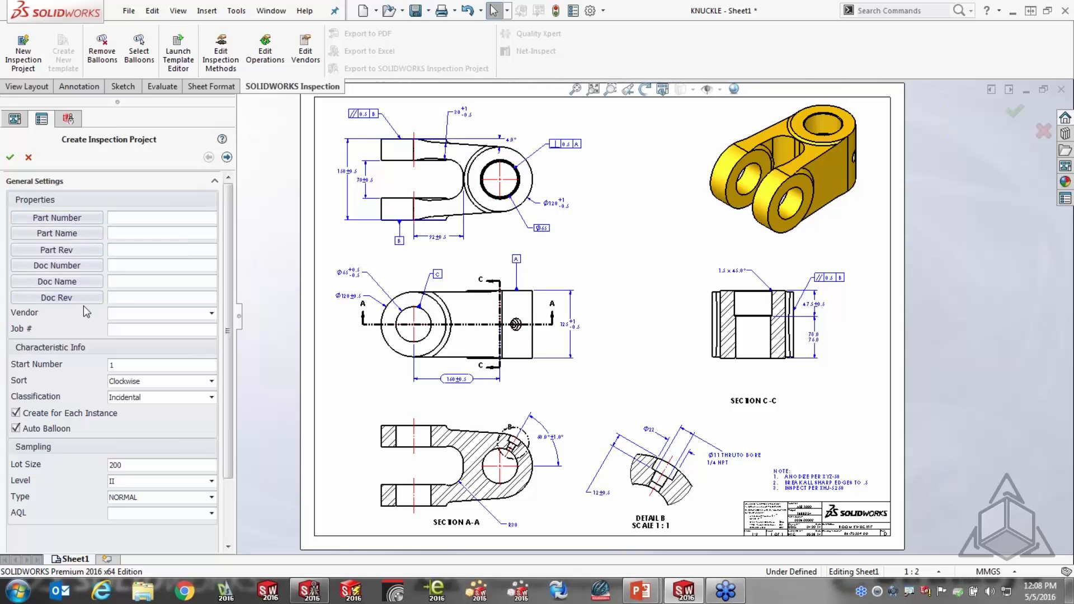
click(128, 217)
click(86, 217)
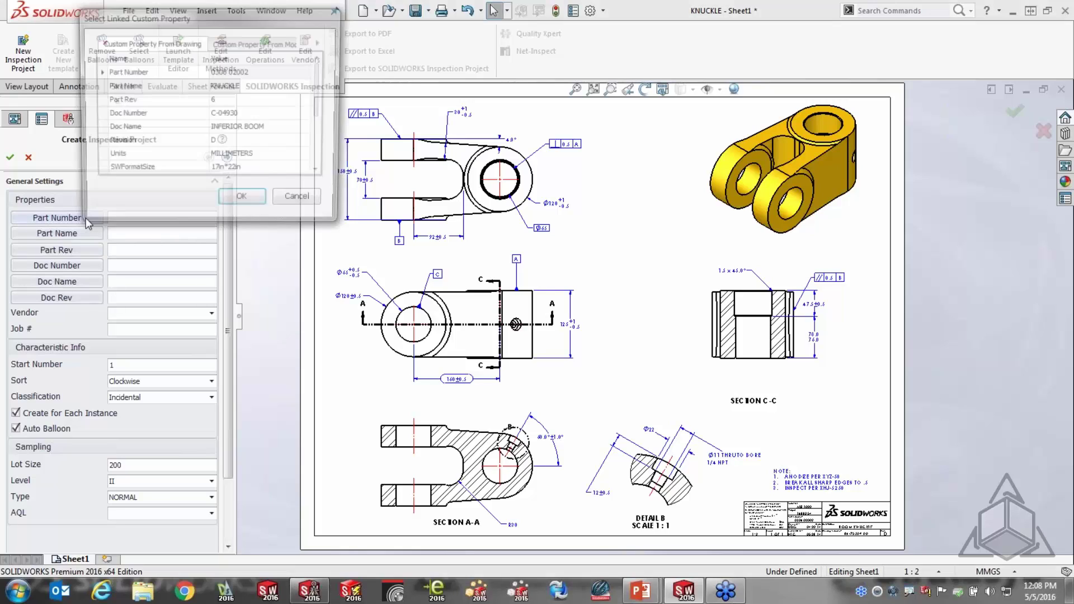
click(248, 72)
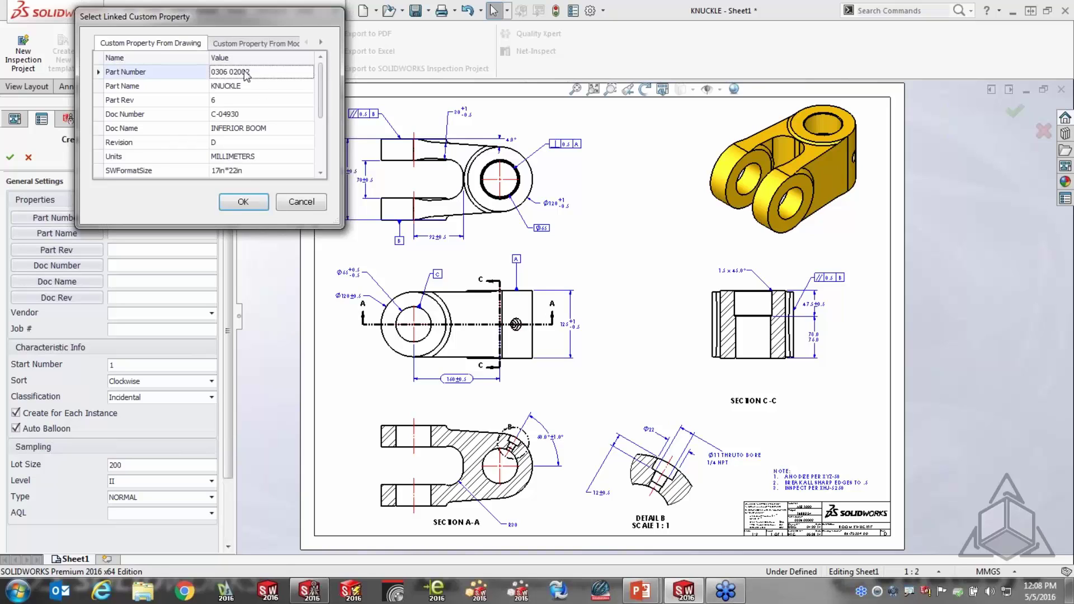
click(246, 204)
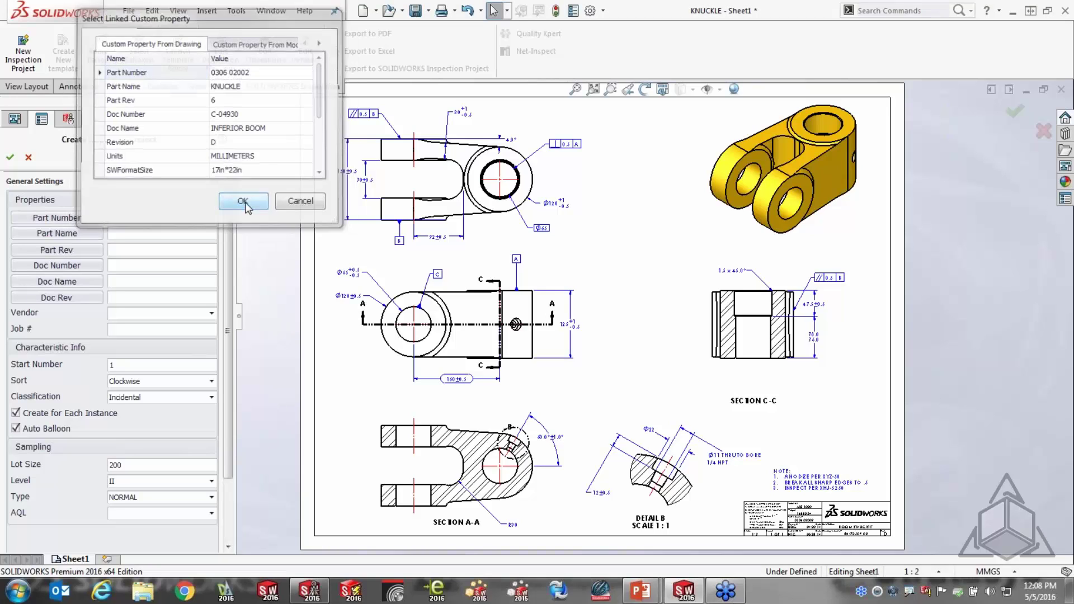
Step: Link the project's Part Name and Part Rev to the matching custom properties of the drawing
click(70, 239)
click(218, 89)
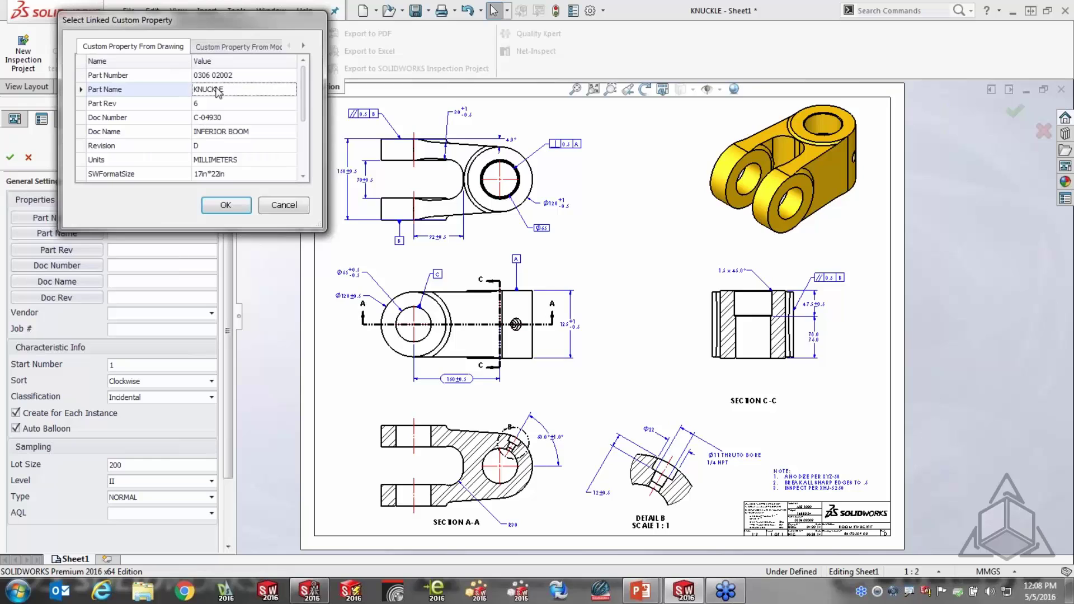
click(225, 206)
click(56, 250)
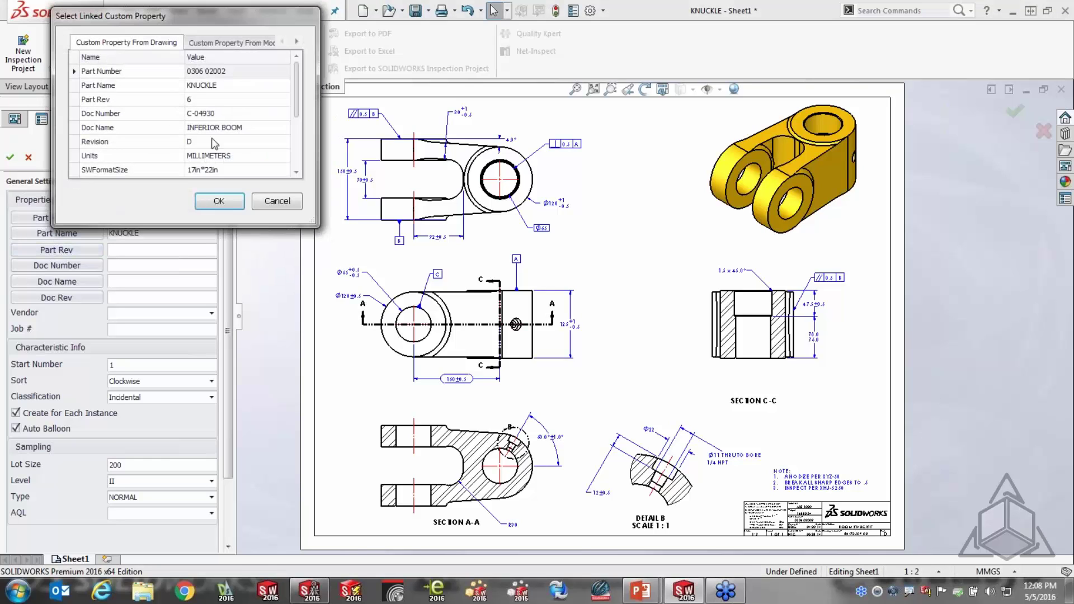
click(199, 100)
click(220, 202)
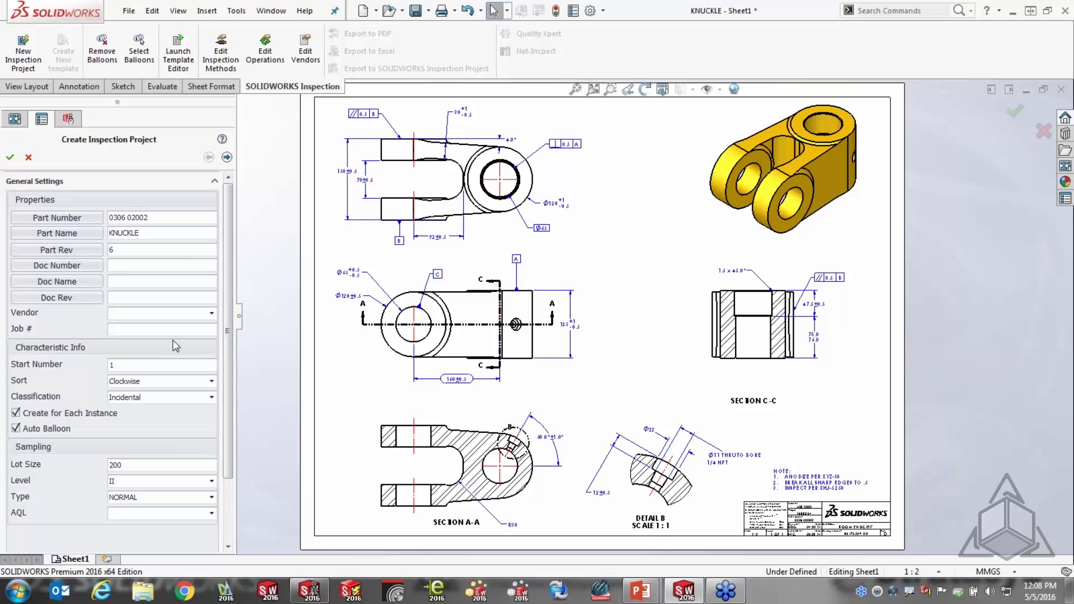
Step: Create the ballooned inspection project with the template's extraction settings and By Precision tolerances in mm
drag(230, 273, 229, 285)
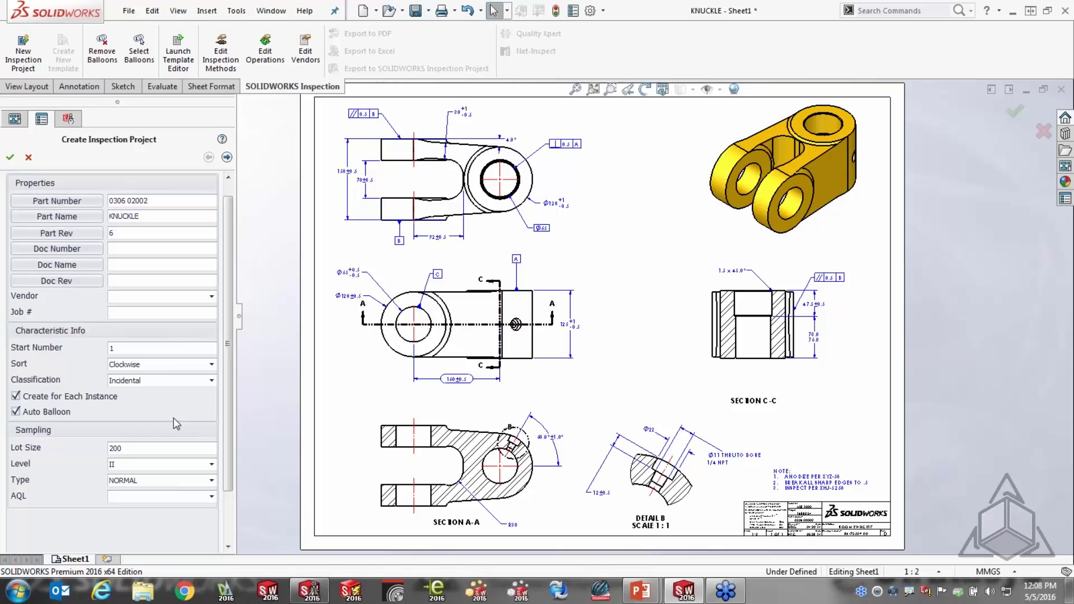
click(227, 158)
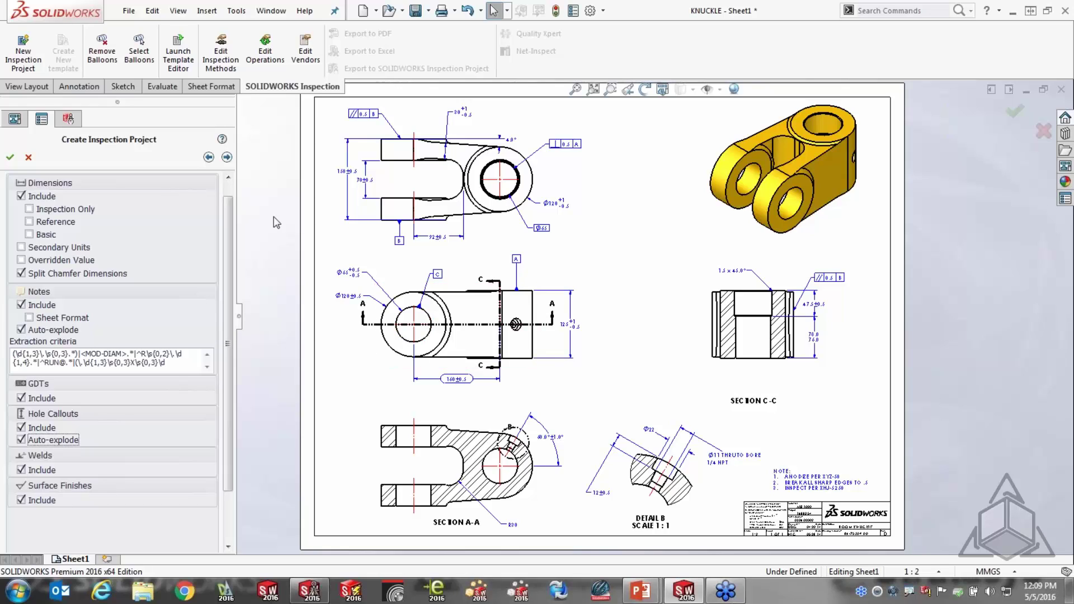
click(226, 158)
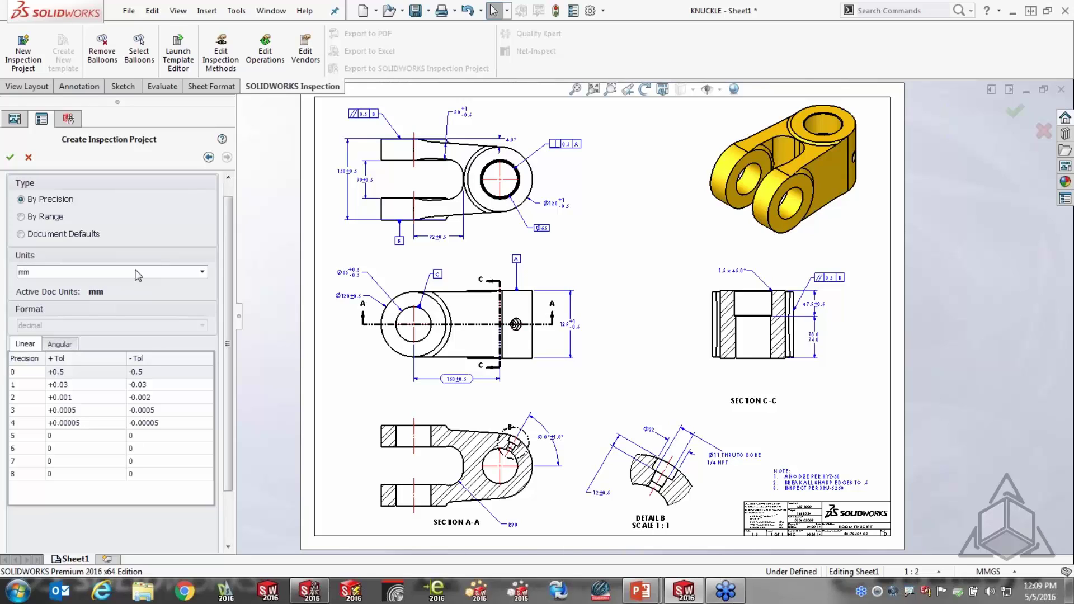
click(10, 158)
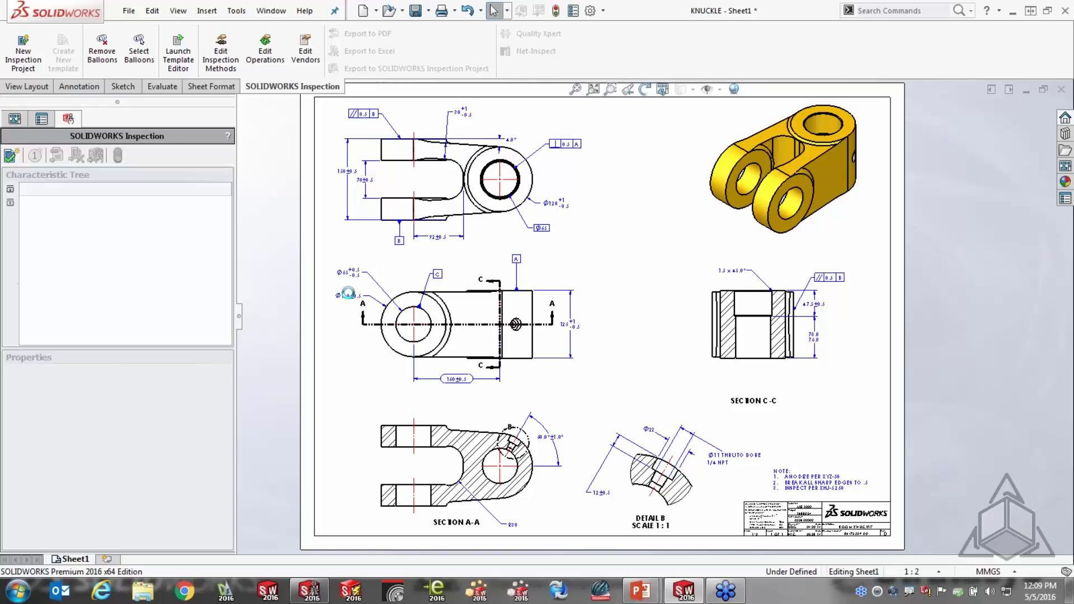
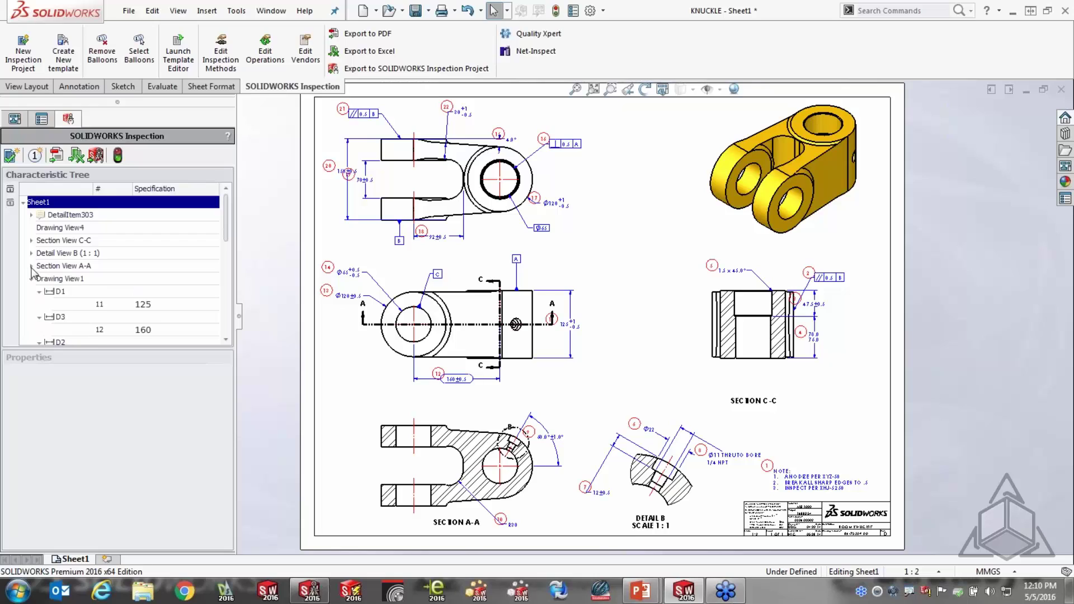
Step: In Section View C-C, select the 50 mm dimension for inspection and exclude both values of the RD2 chamfer, 1.5 and 45.0
click(32, 278)
click(31, 291)
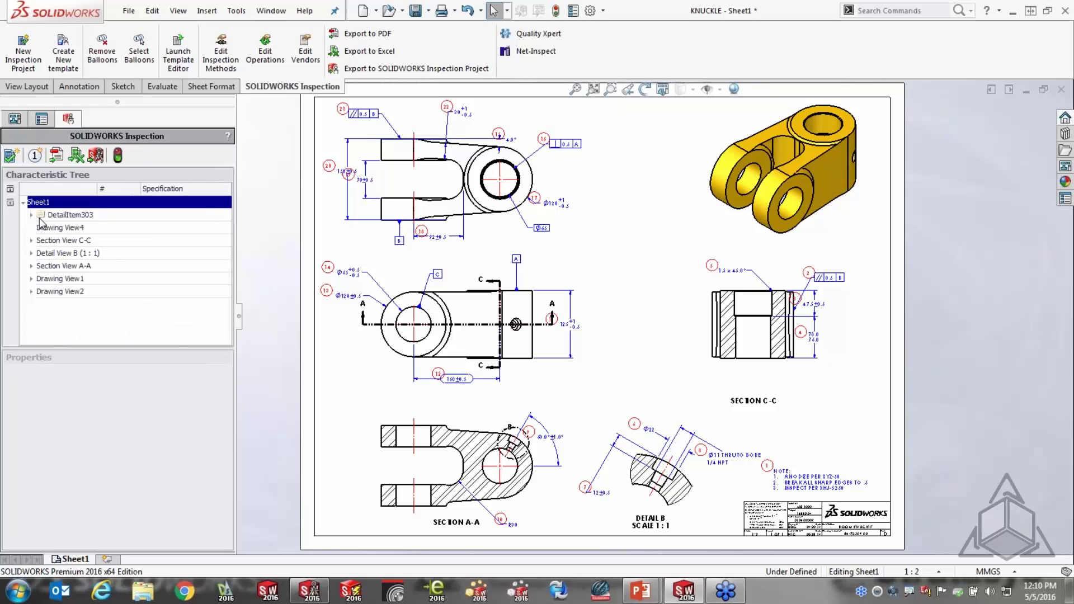
click(31, 241)
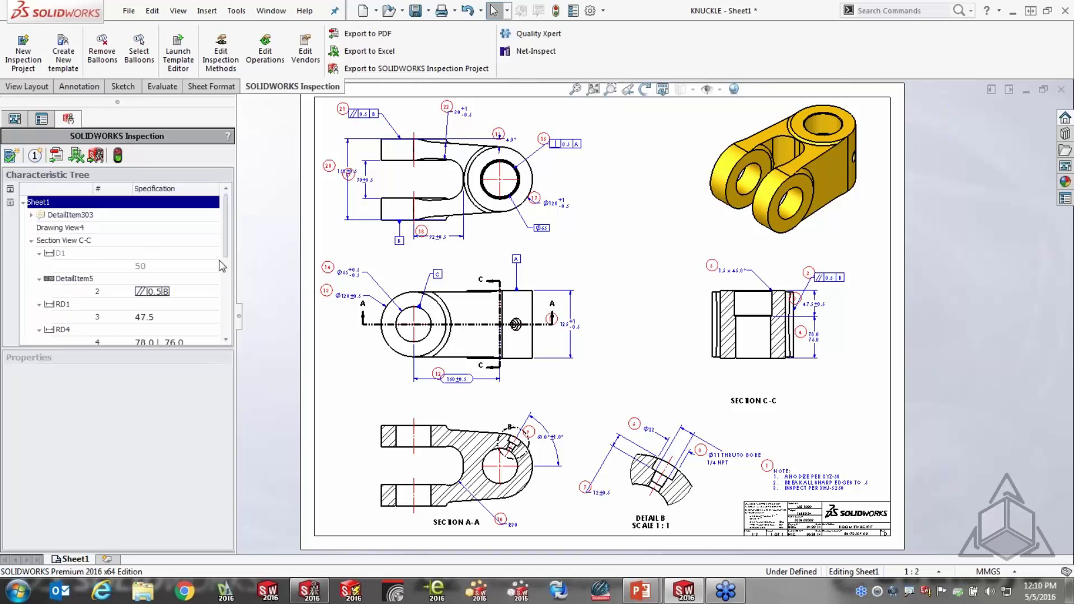
click(136, 267)
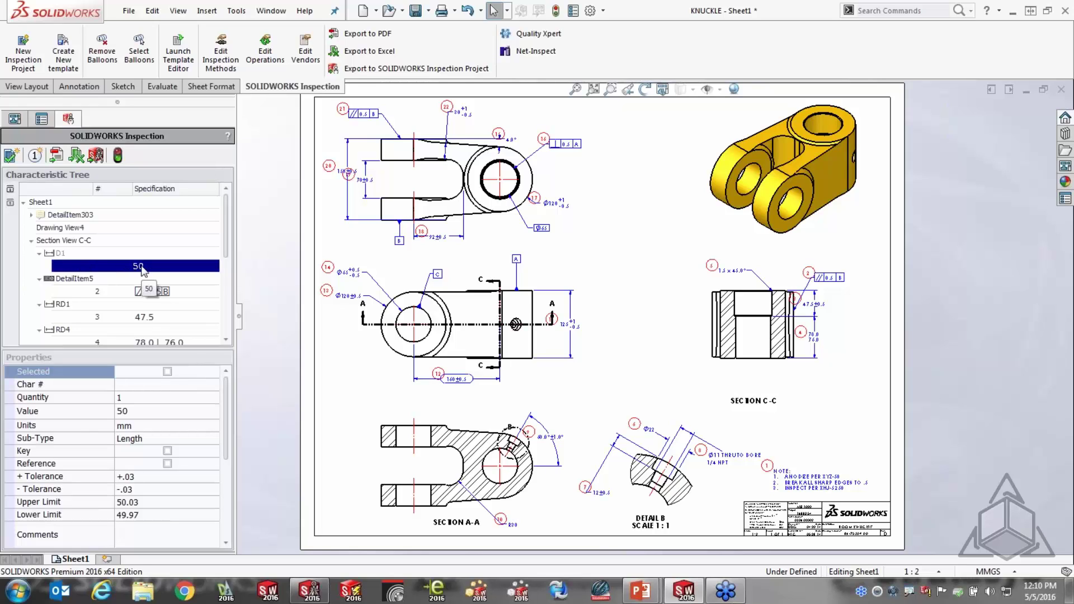
click(167, 372)
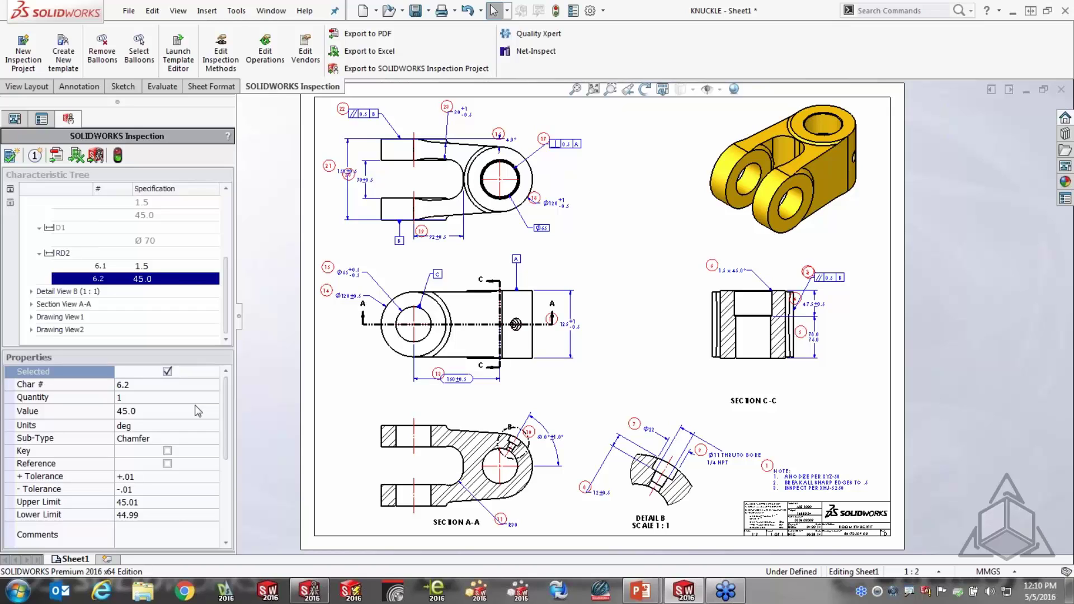
click(167, 371)
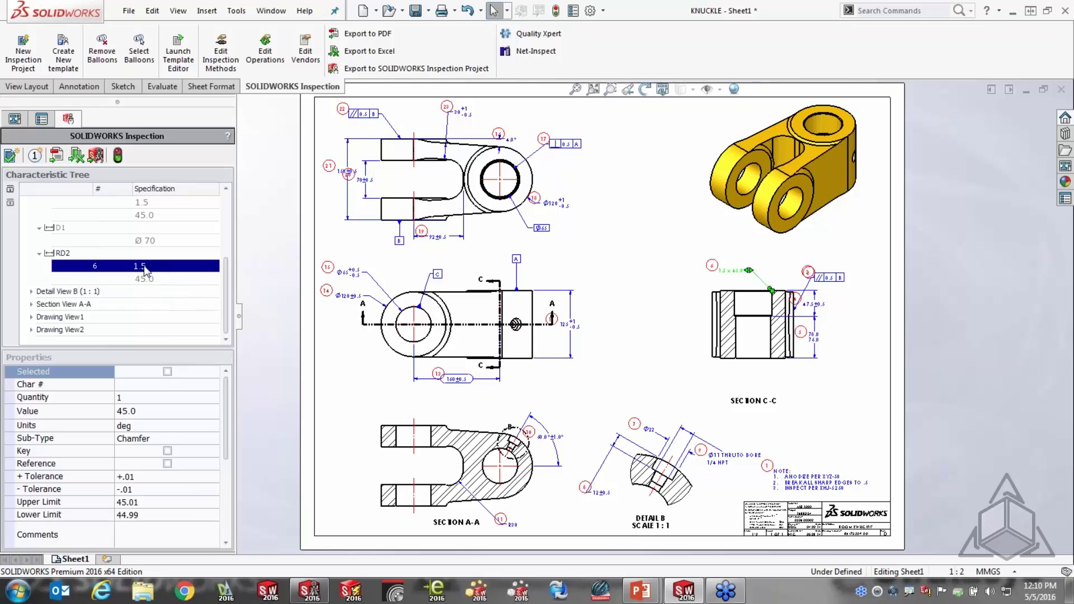
click(167, 371)
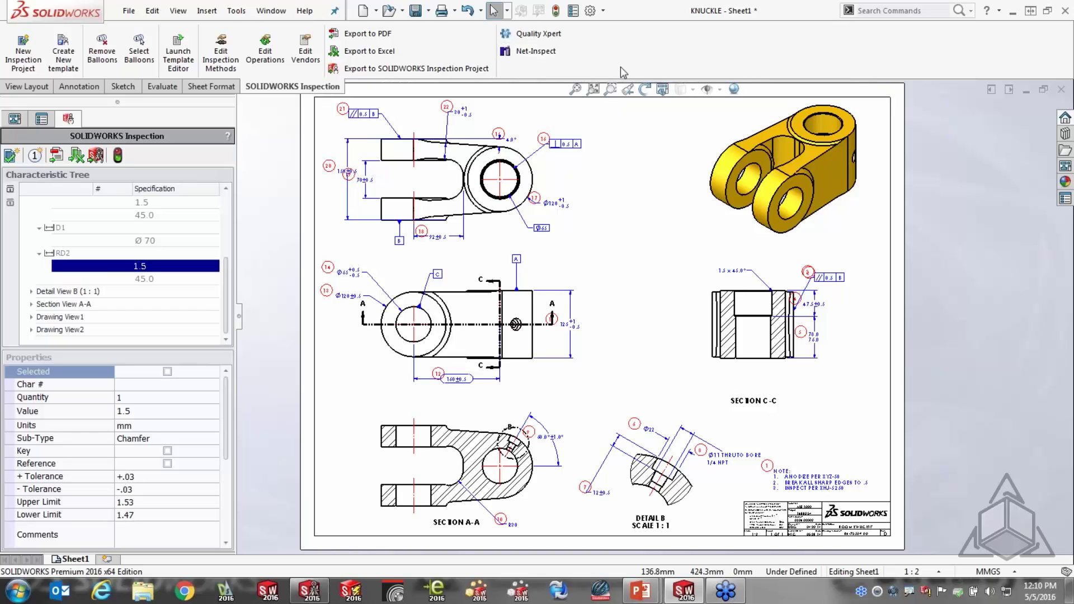
Step: Review how the drawing note is split into separate characteristics, including its Explode Note settings, and leave it without changes
scroll(228, 231, up, 2)
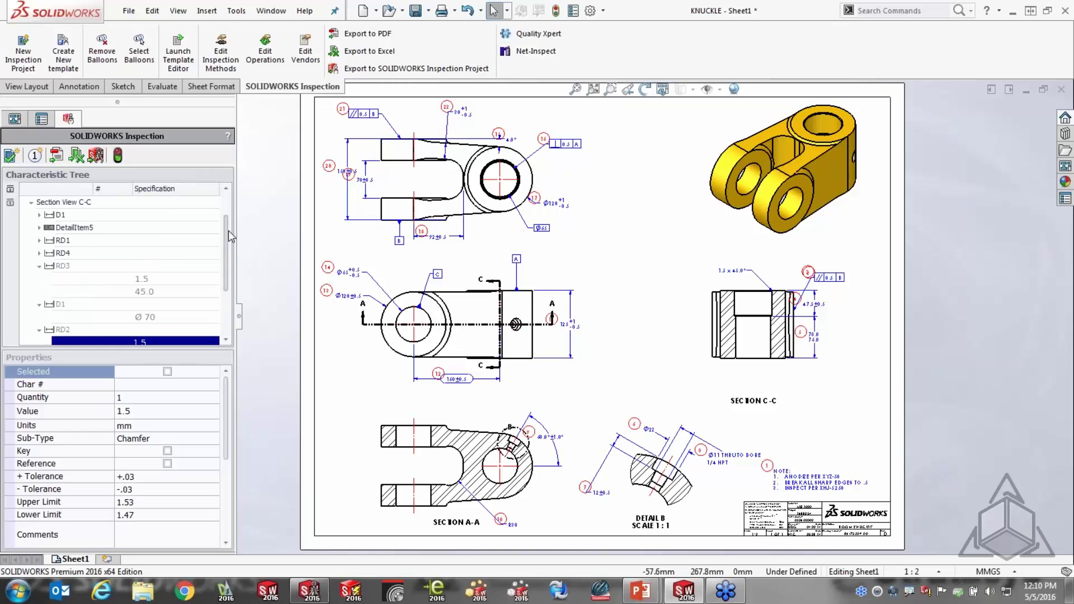
scroll(229, 230, up, 3)
click(32, 215)
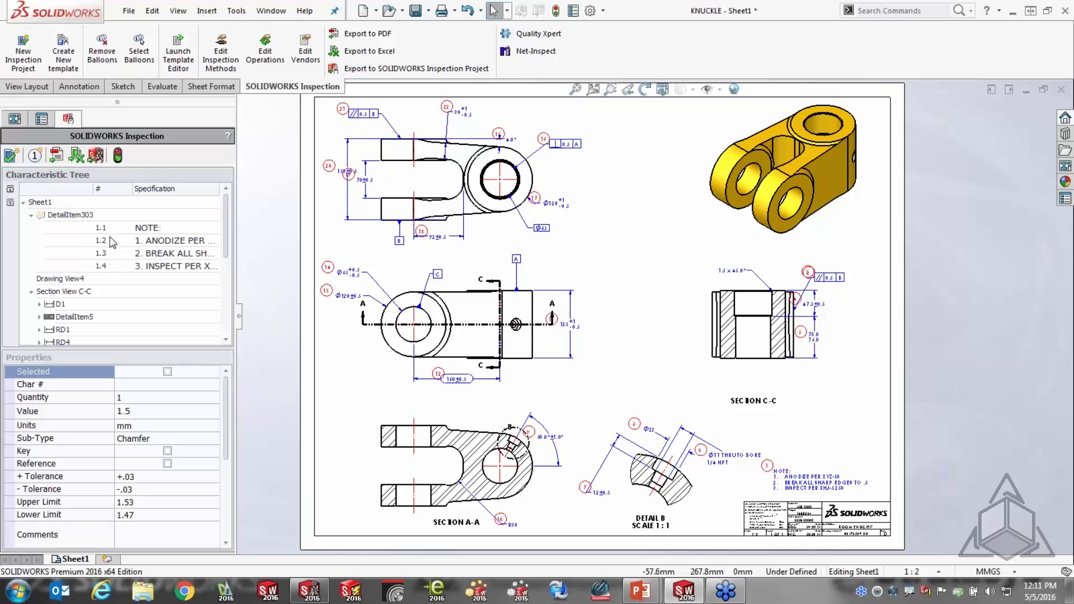
click(165, 240)
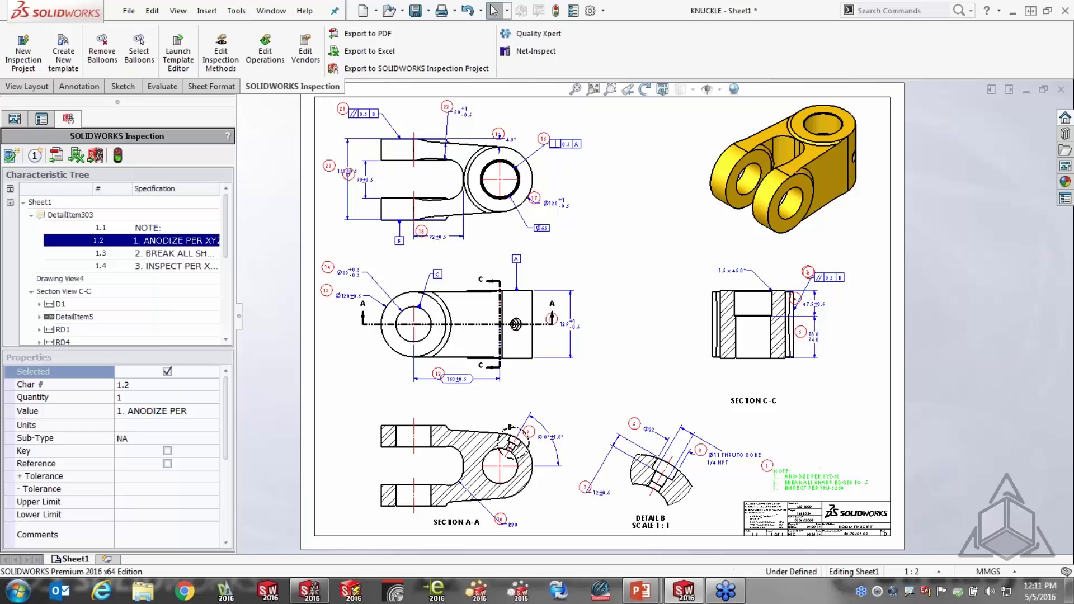
right_click(110, 229)
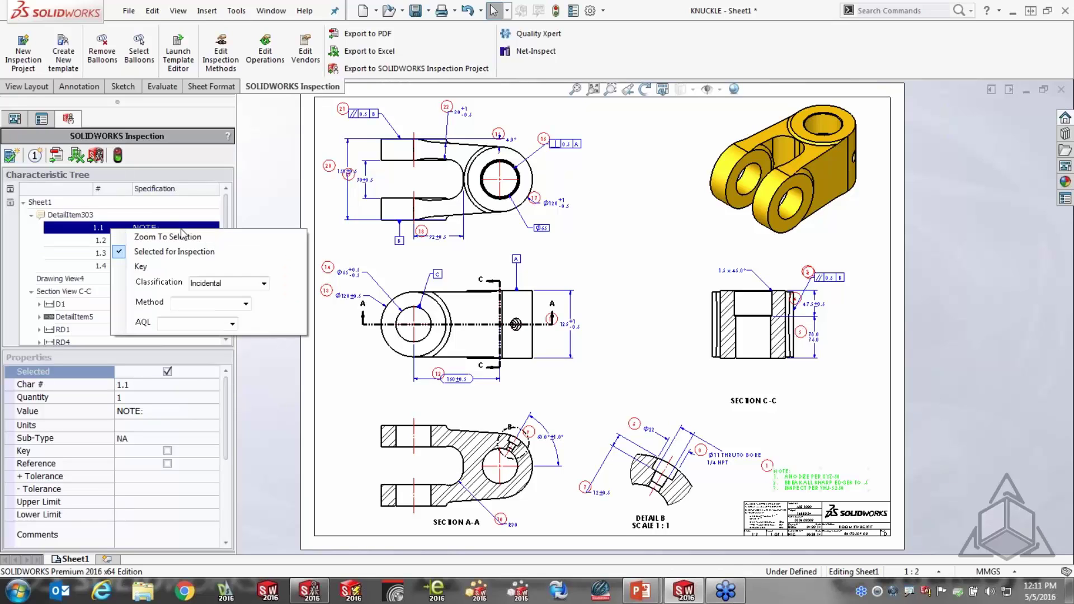
click(81, 219)
right_click(81, 219)
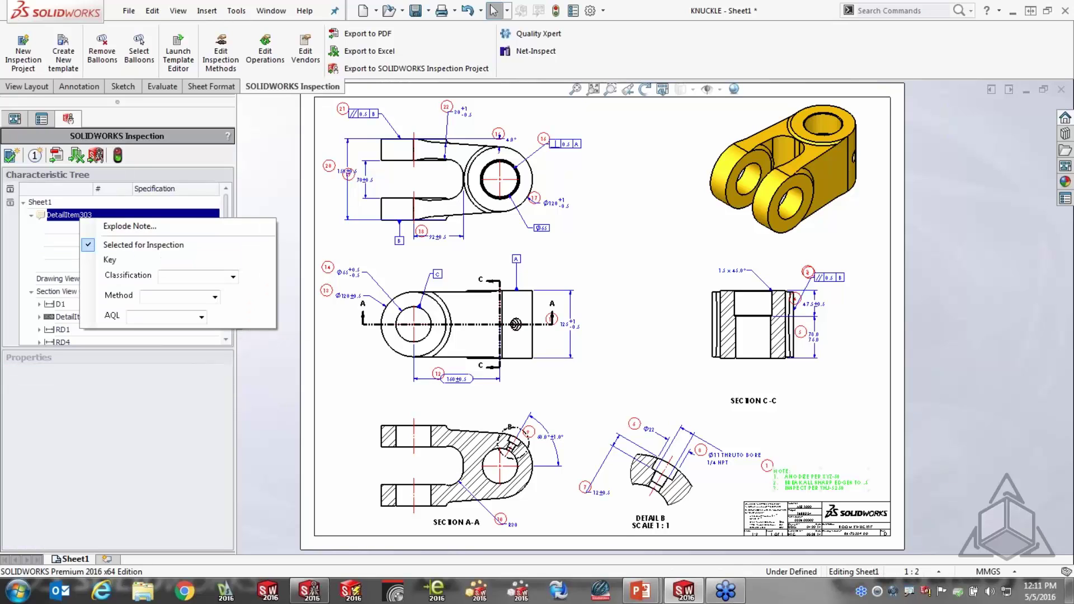
click(131, 226)
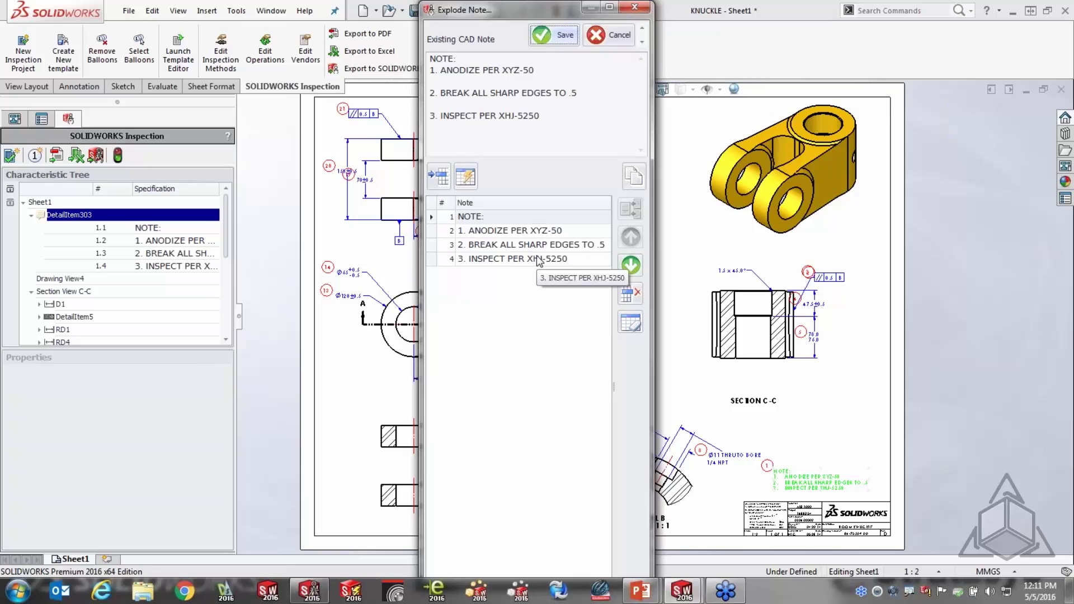
click(635, 7)
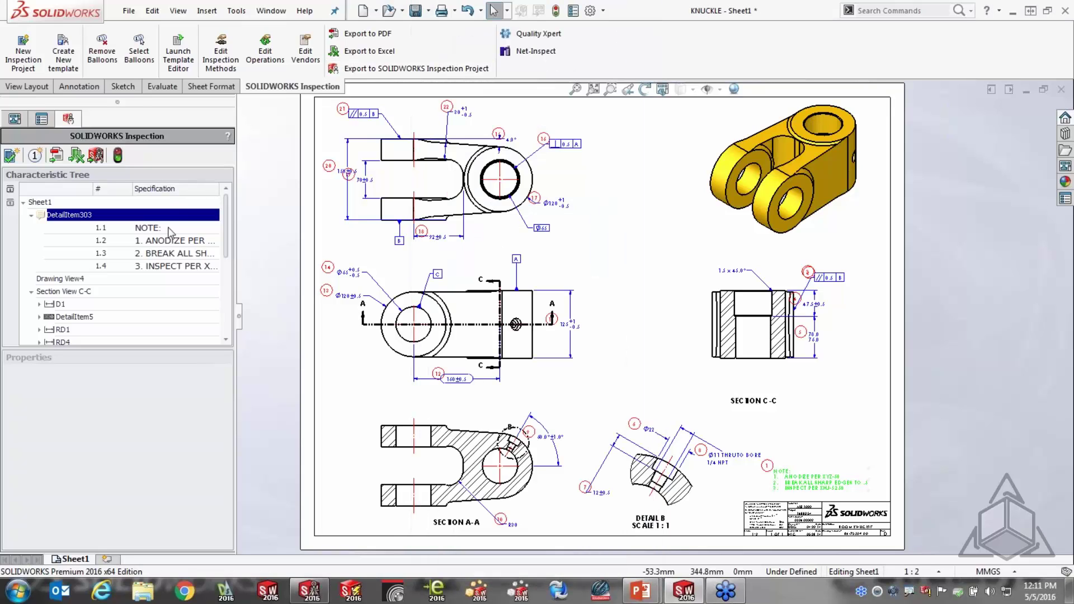
click(32, 215)
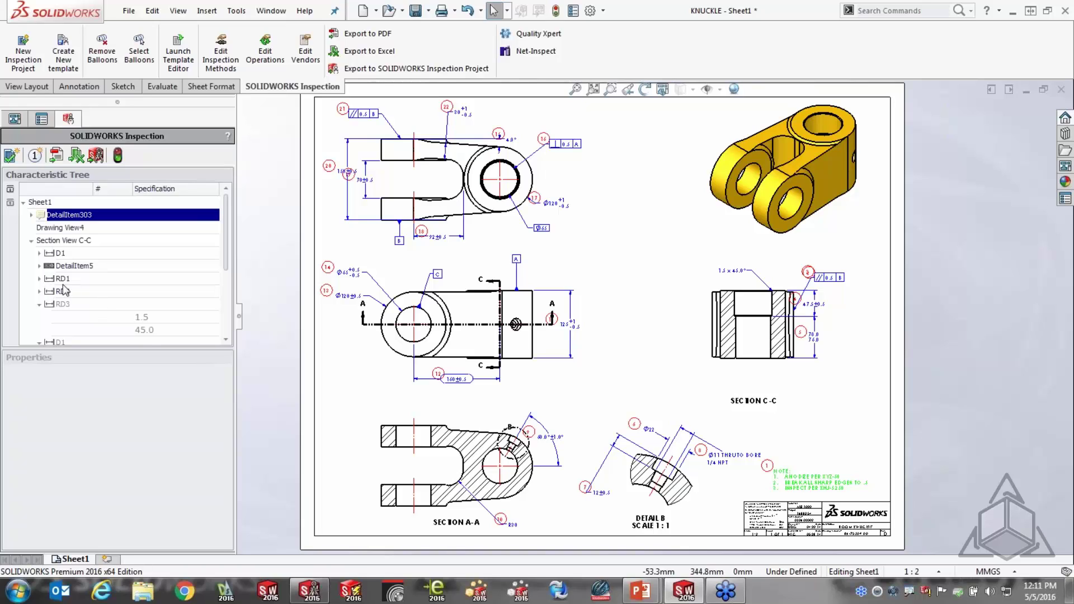
Step: Set the inspection method of the 47.5 mm dimension in Section View C-C to Dial Bore Gage
click(39, 279)
click(134, 292)
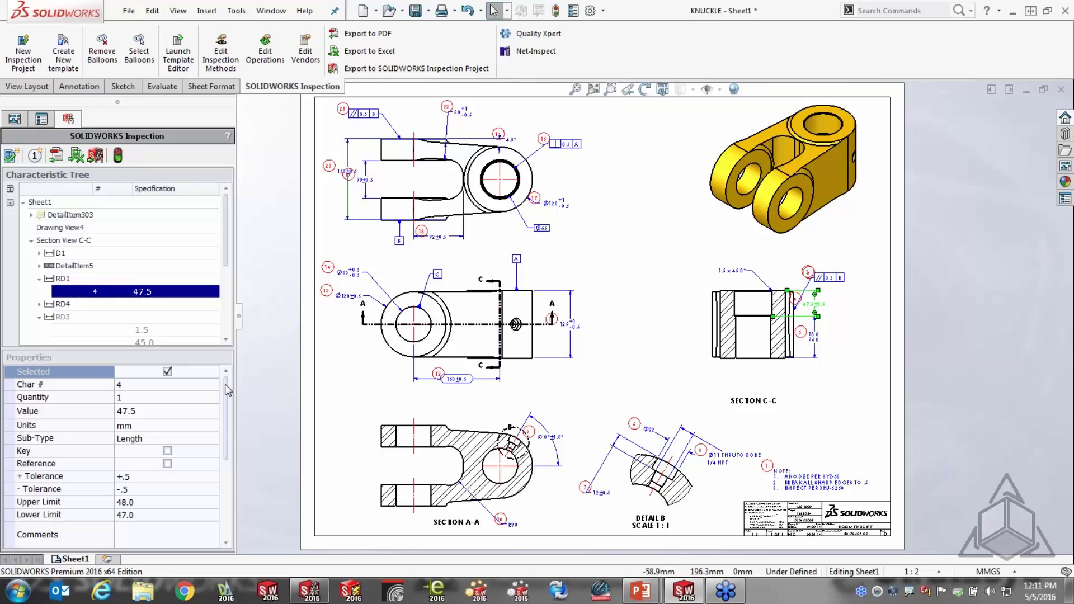
drag(228, 395, 228, 404)
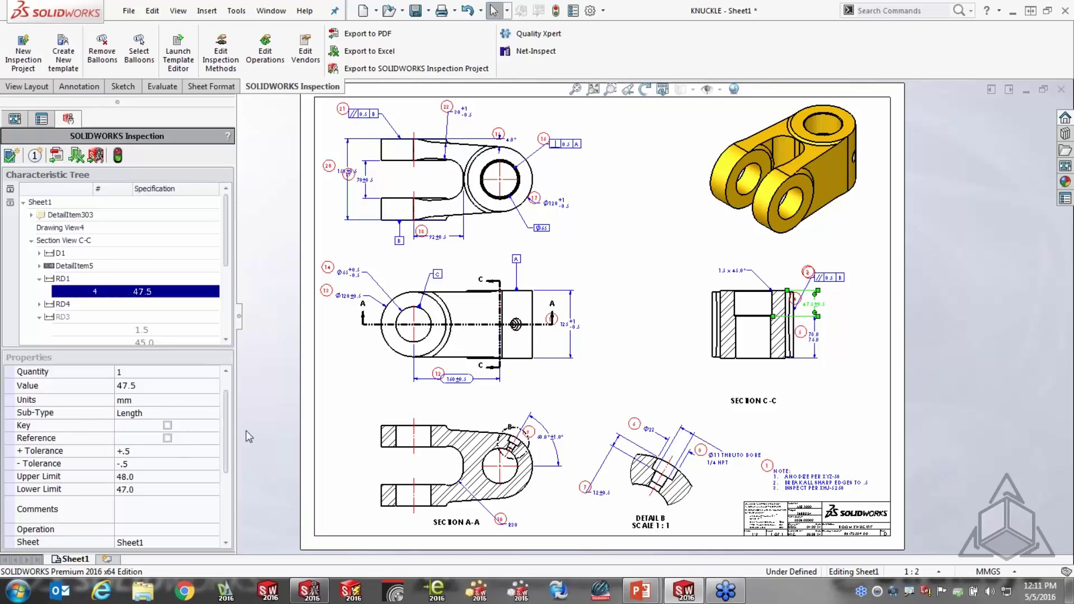
scroll(226, 442, down, 2)
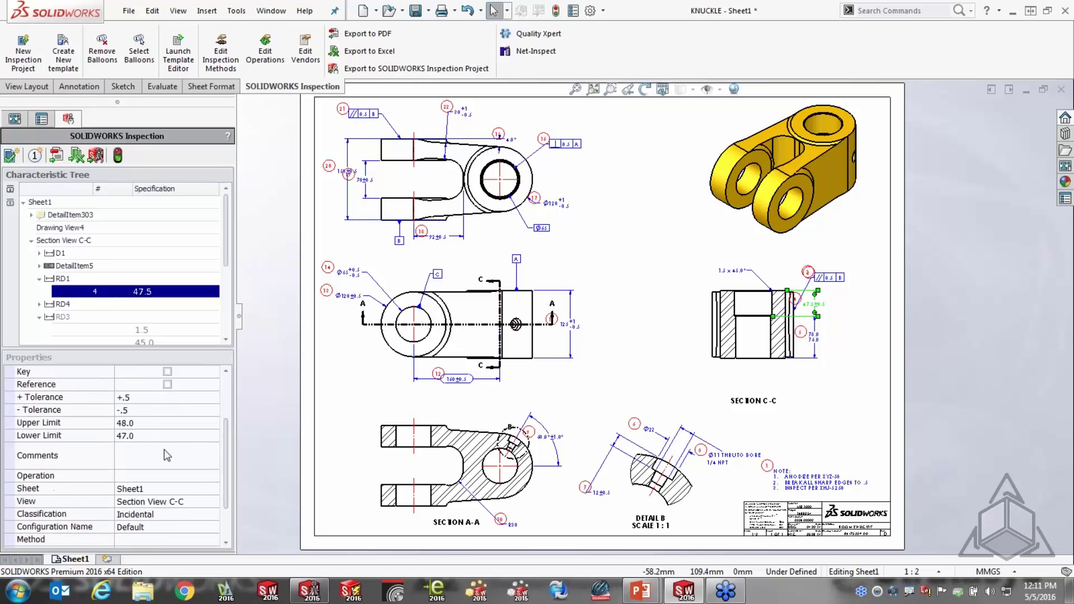
click(140, 457)
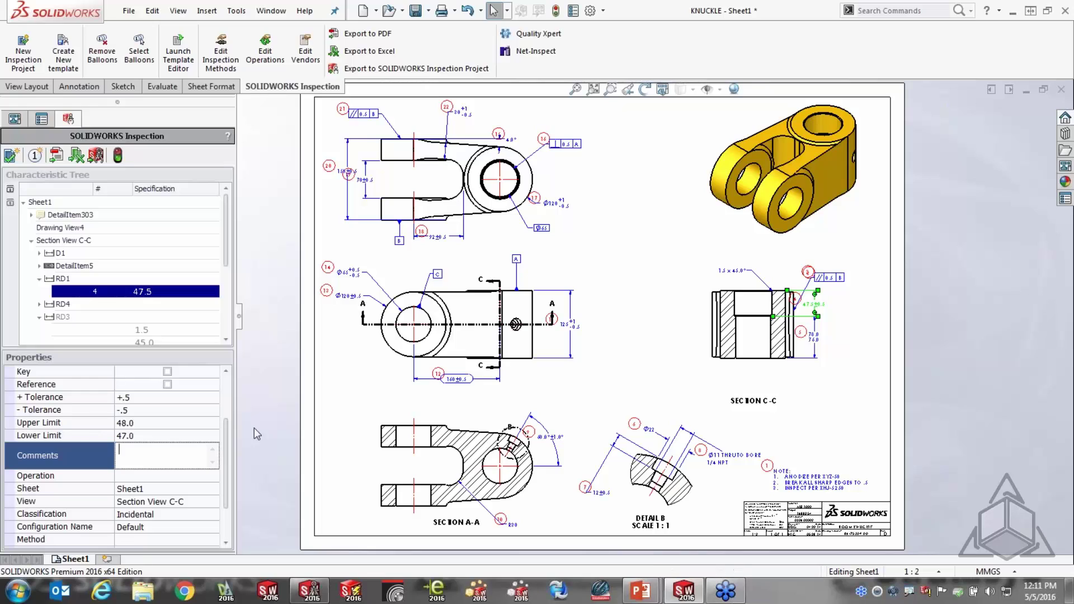
scroll(228, 451, down, 1)
scroll(229, 452, down, 2)
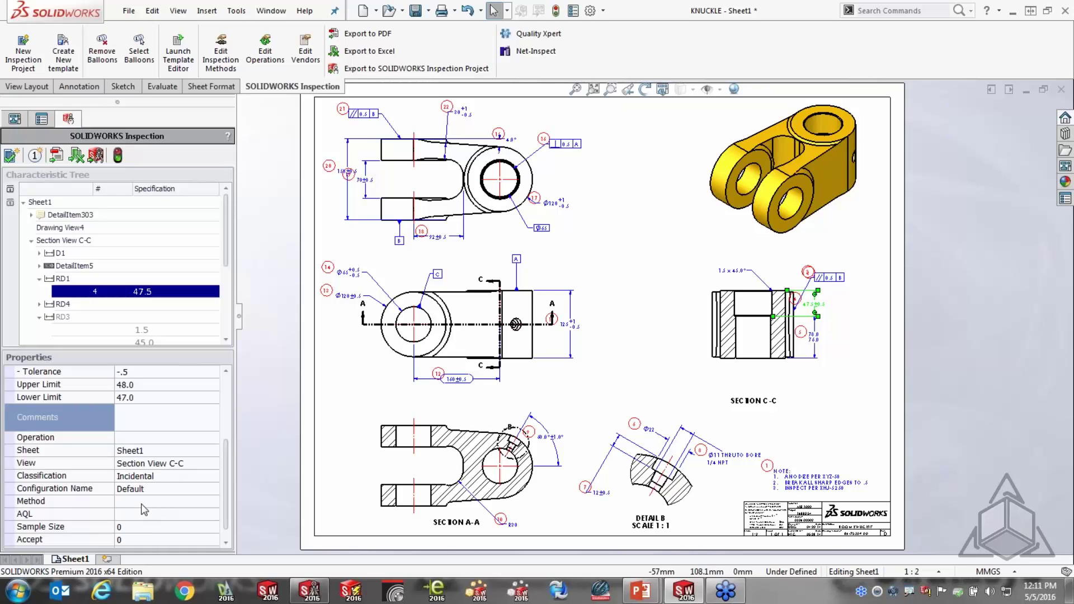
click(213, 504)
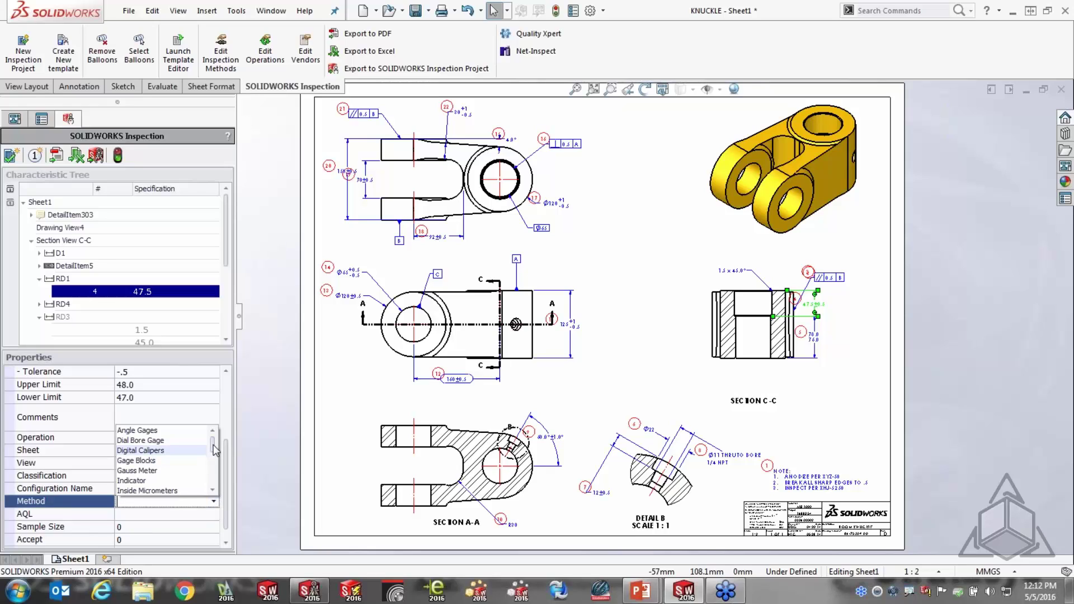
mouse_move(215, 451)
mouse_down()
mouse_move(214, 484)
mouse_move(214, 447)
mouse_up()
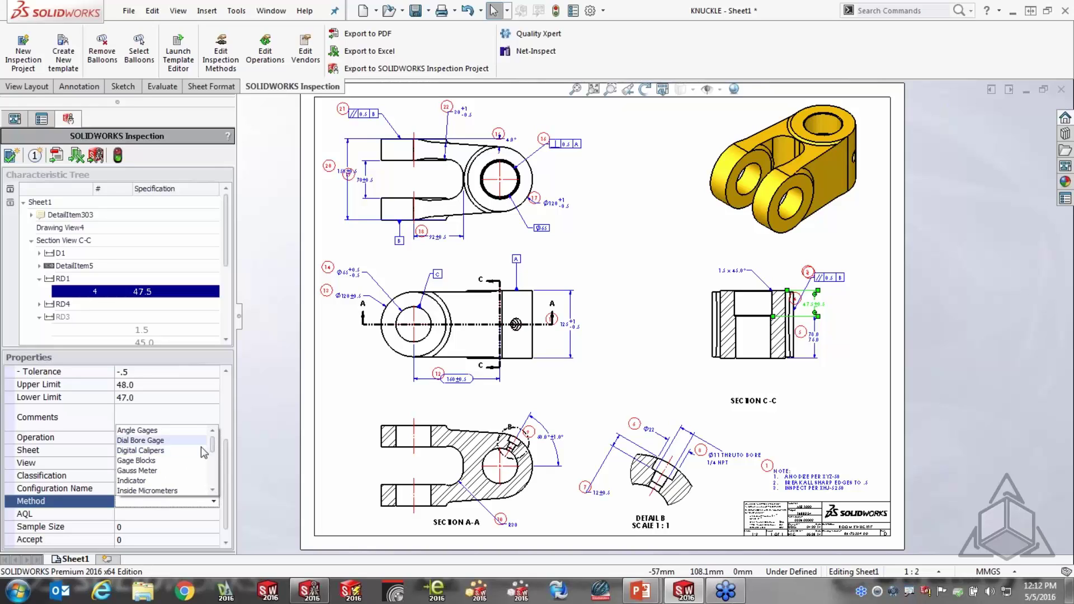
click(149, 443)
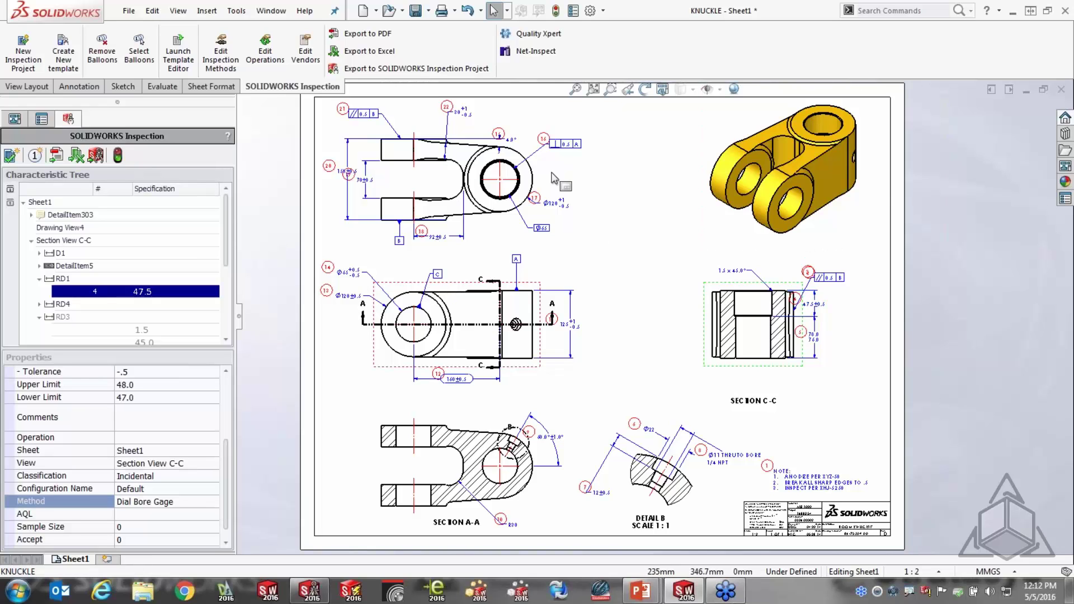
Step: Move balloons 15, 16 and 17 clear of the geometry and annotations around the knuckle's bored end
scroll(561, 180, down, 2)
drag(569, 161, 571, 150)
drag(496, 154, 495, 147)
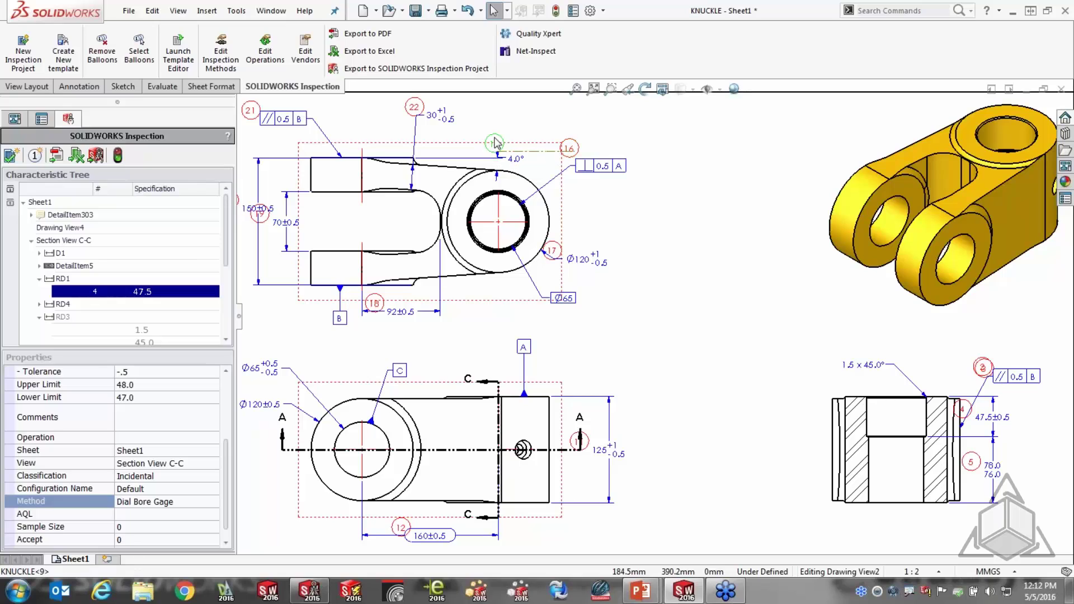
drag(551, 250, 570, 243)
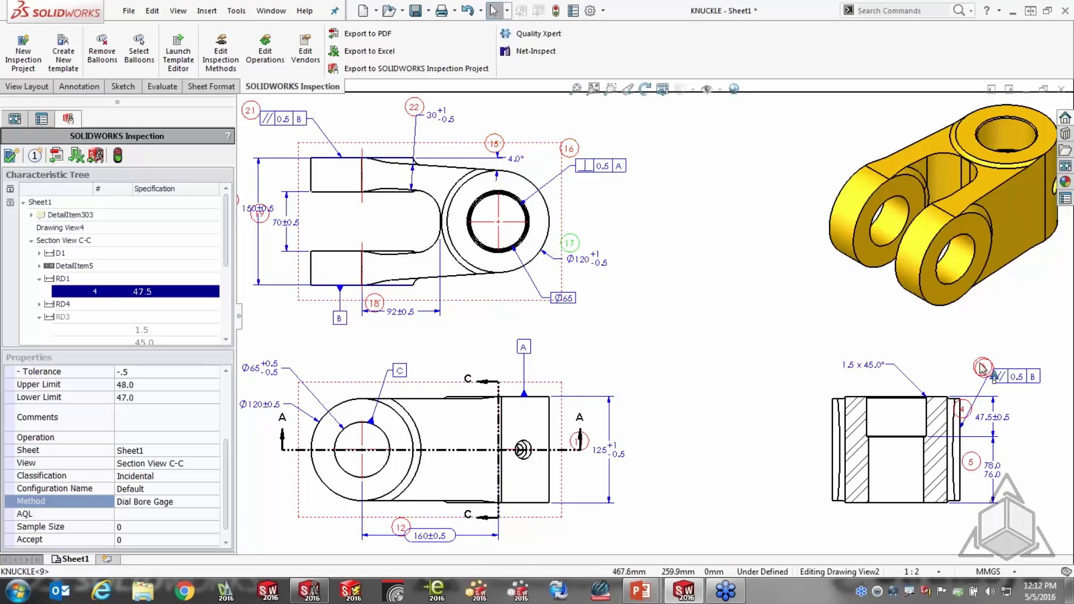
Step: Separate the overlapping balloons at Section C-C, placing 2 beside the 1.5 x 45.0° callout and 3 above the parallelism frame
drag(982, 367, 852, 354)
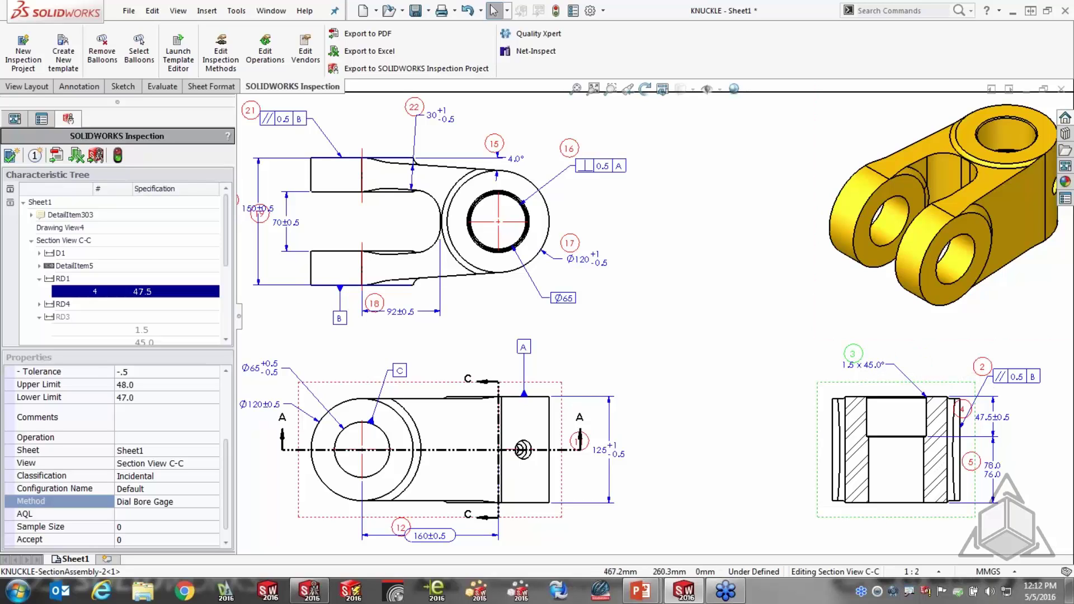
mouse_move(824, 357)
mouse_down()
mouse_move(1004, 355)
mouse_move(822, 348)
mouse_up()
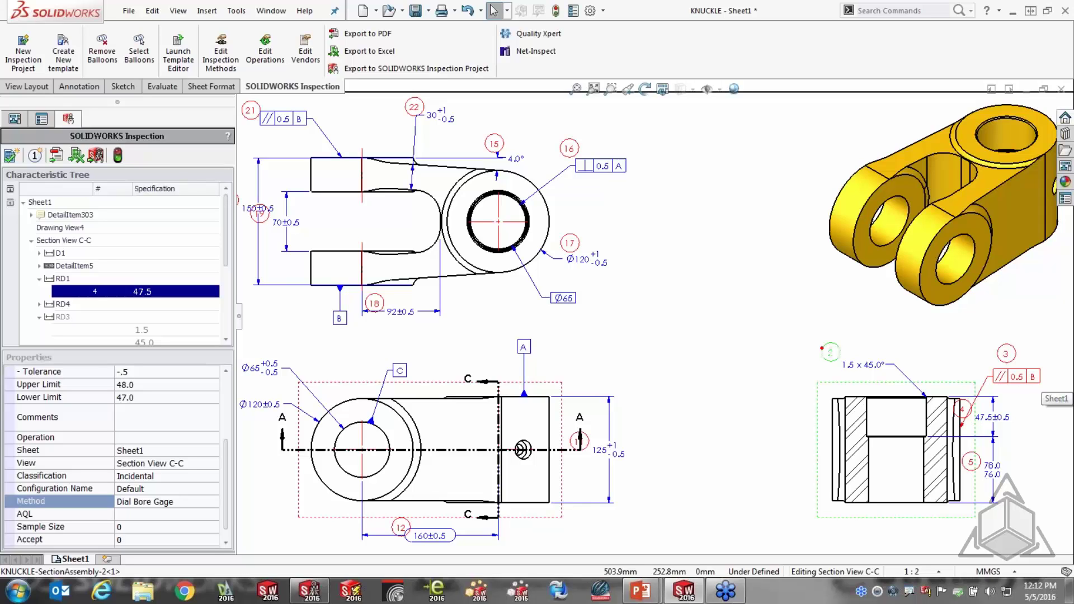
drag(821, 348, 822, 349)
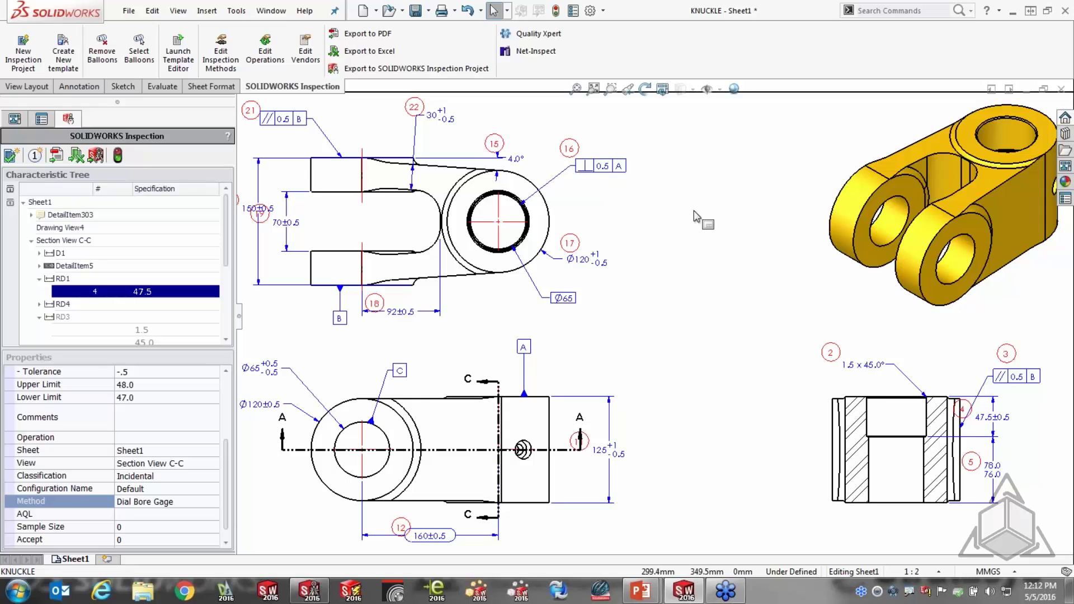
Step: Show the Layer toolbar, examine the Balloons layer's properties without changing them, and hide the toolbar again
right_click(670, 43)
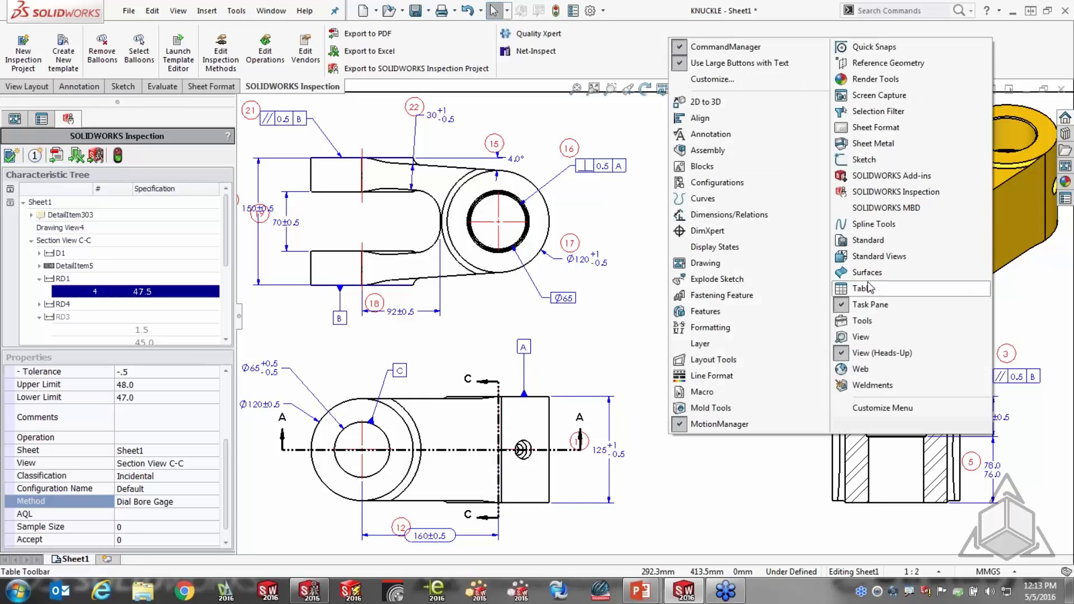
click(700, 344)
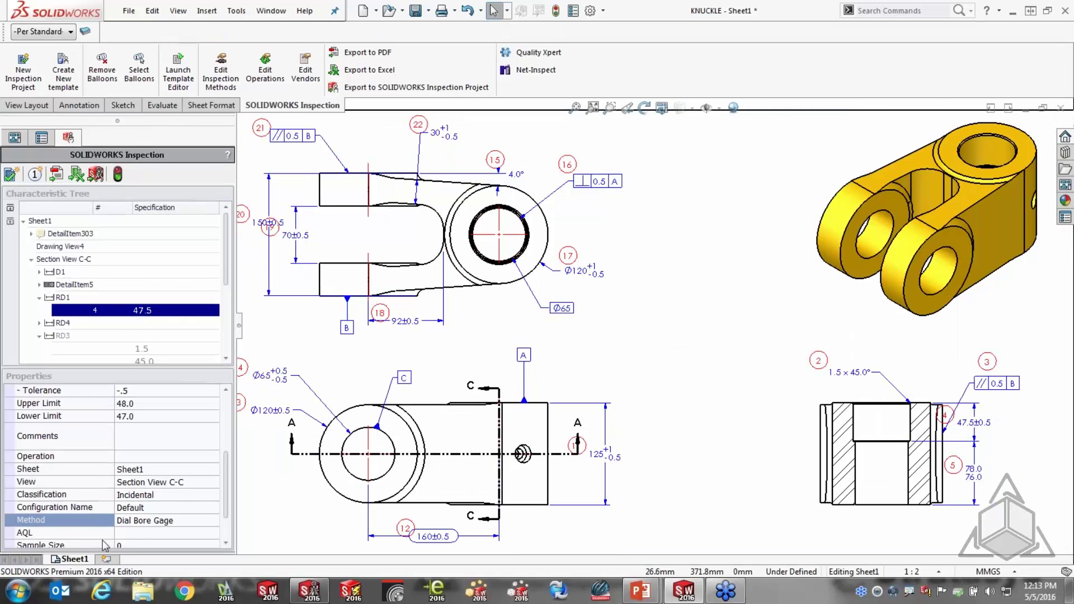
click(85, 33)
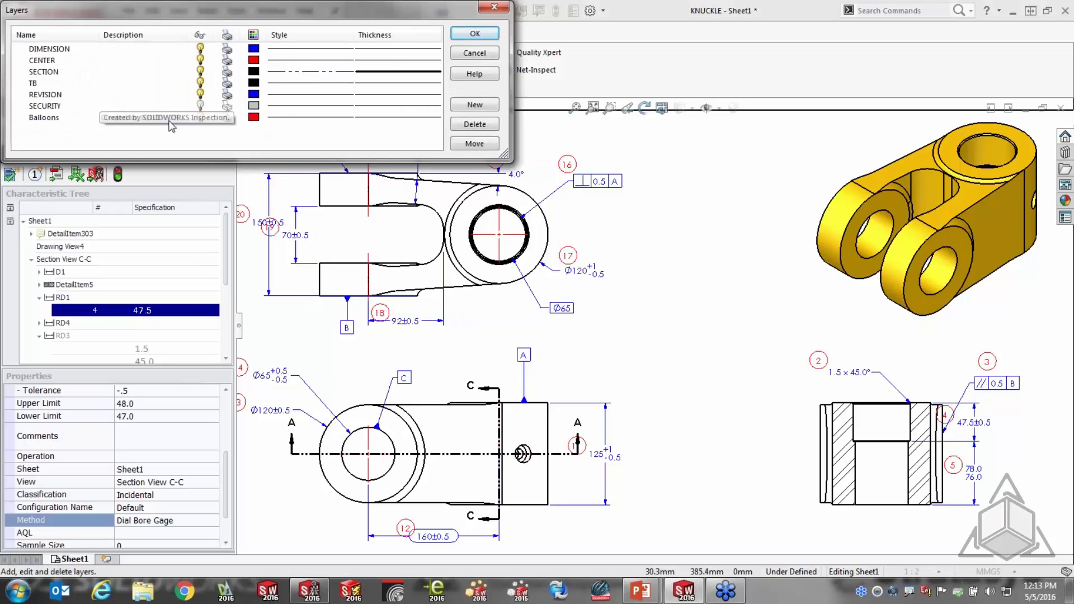
click(200, 123)
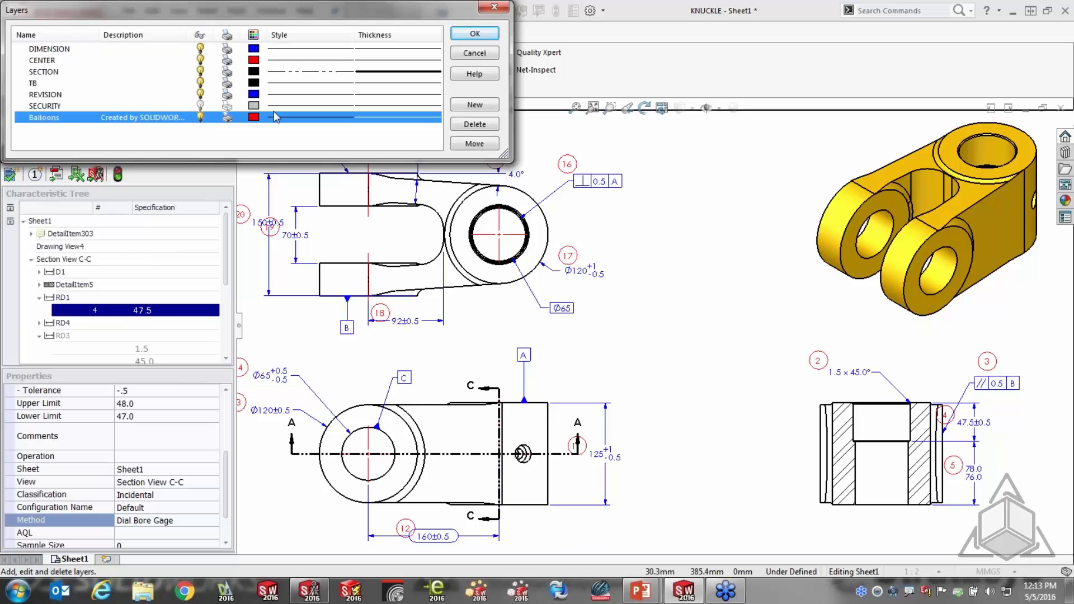
click(495, 7)
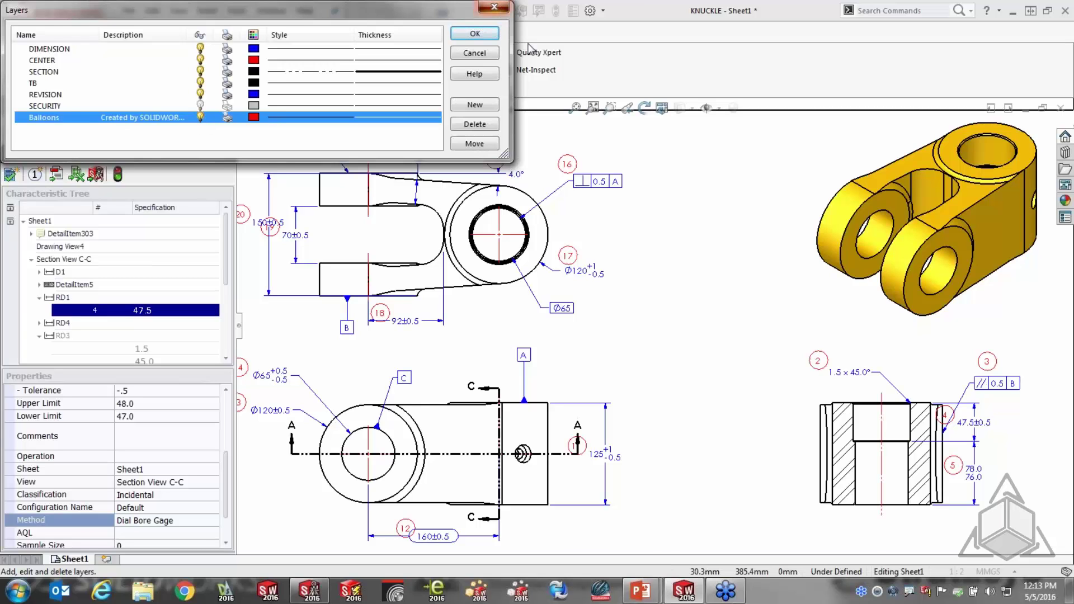
drag(4, 30, 492, 193)
click(606, 192)
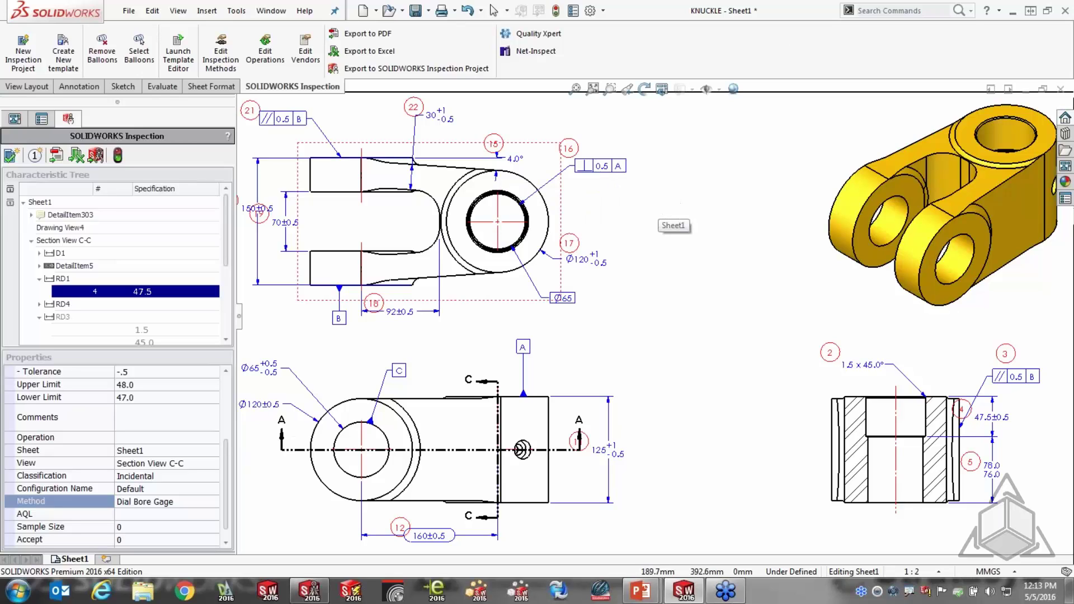
Step: Export the ballooned drawing to PDF as KNUCKLE-Balloned.pdf
click(366, 34)
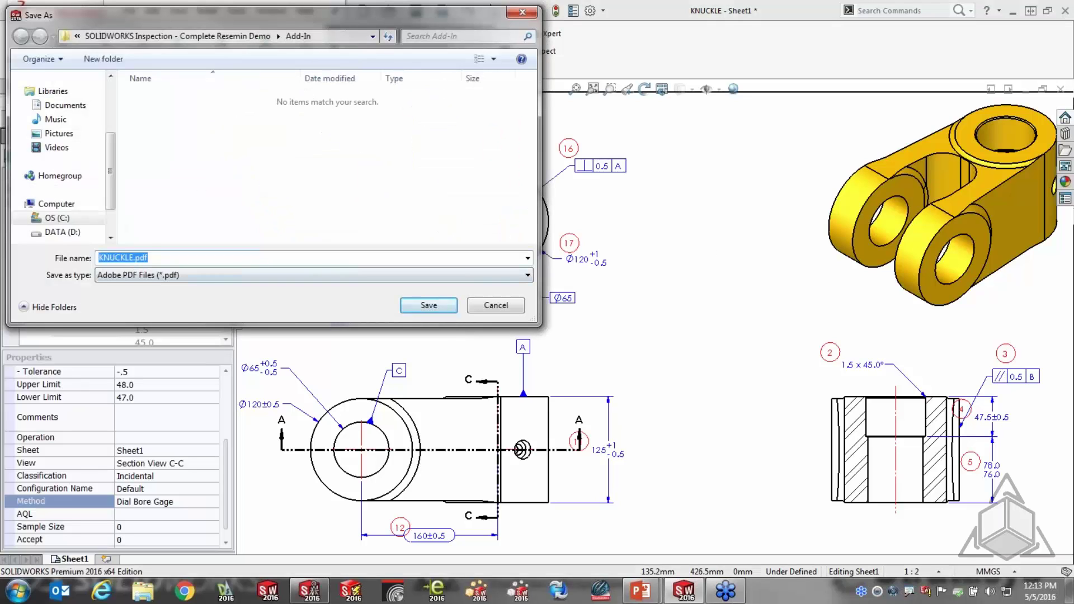
click(133, 259)
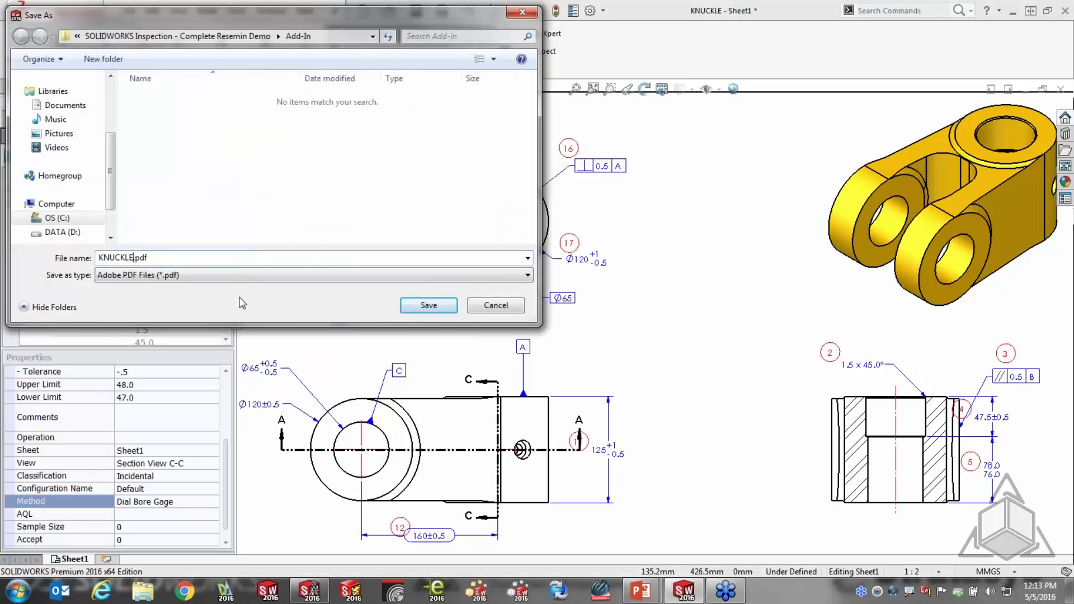
text(-Balloned)
key(Return)
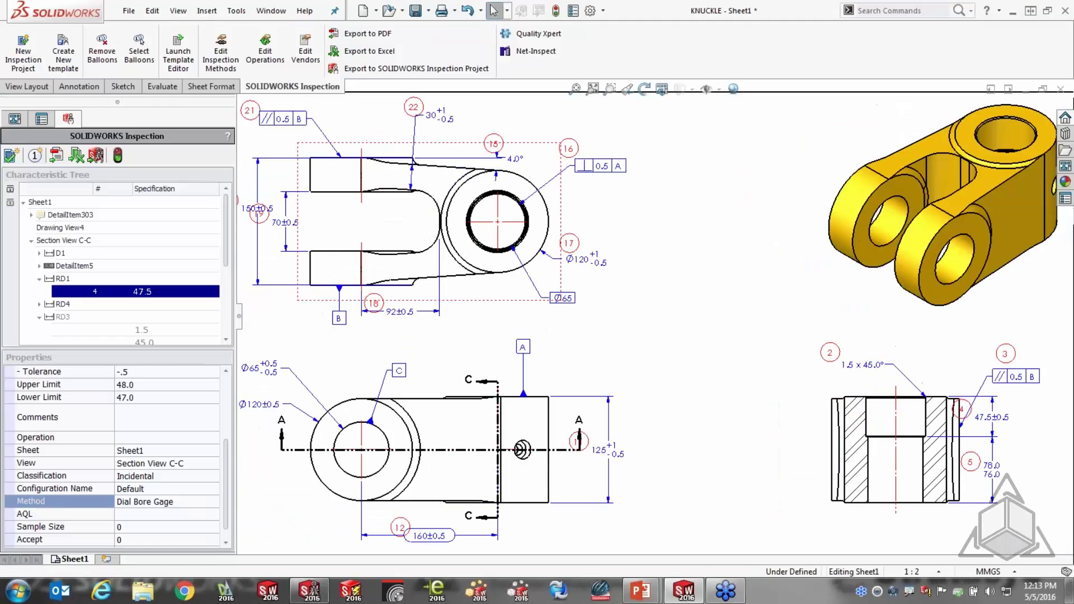
Step: Add AS9102 - Resemin - Addin.xlt to the Excel export templates and try exporting with no template active
click(372, 51)
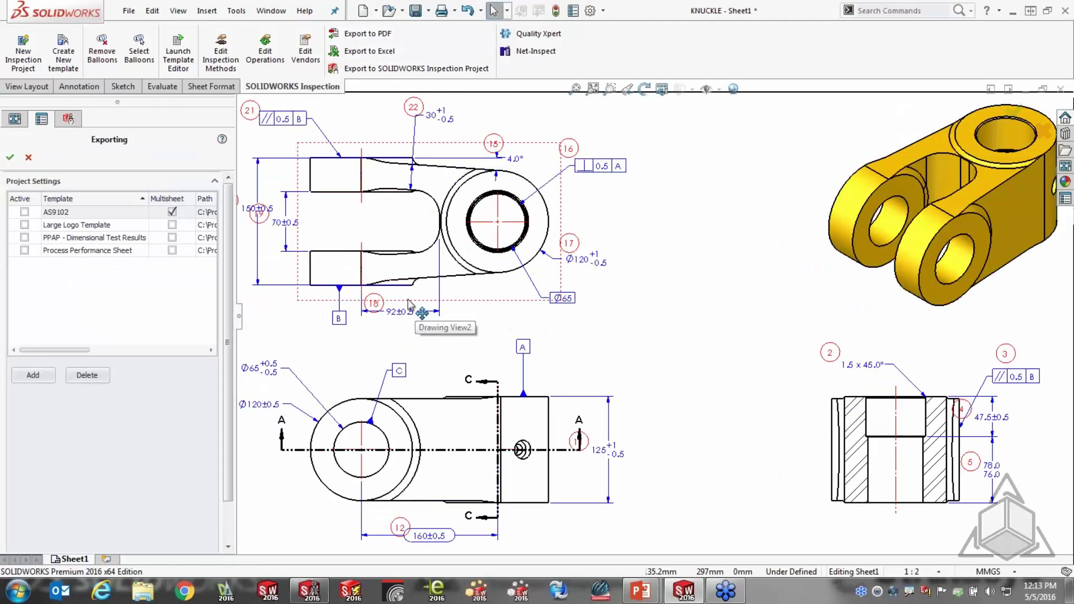
click(32, 375)
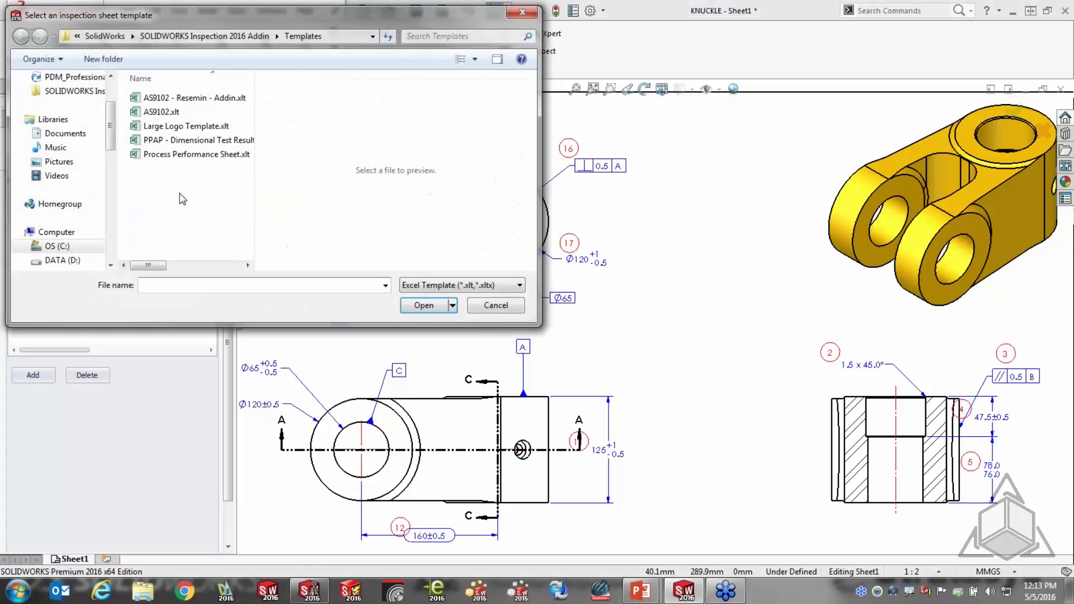
click(190, 98)
click(424, 305)
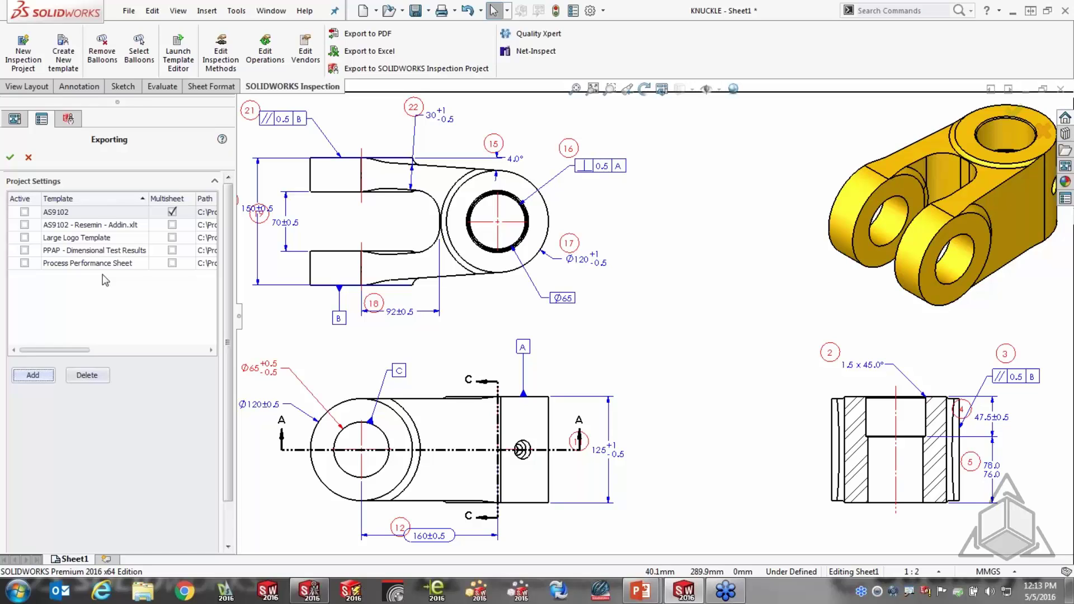
click(10, 158)
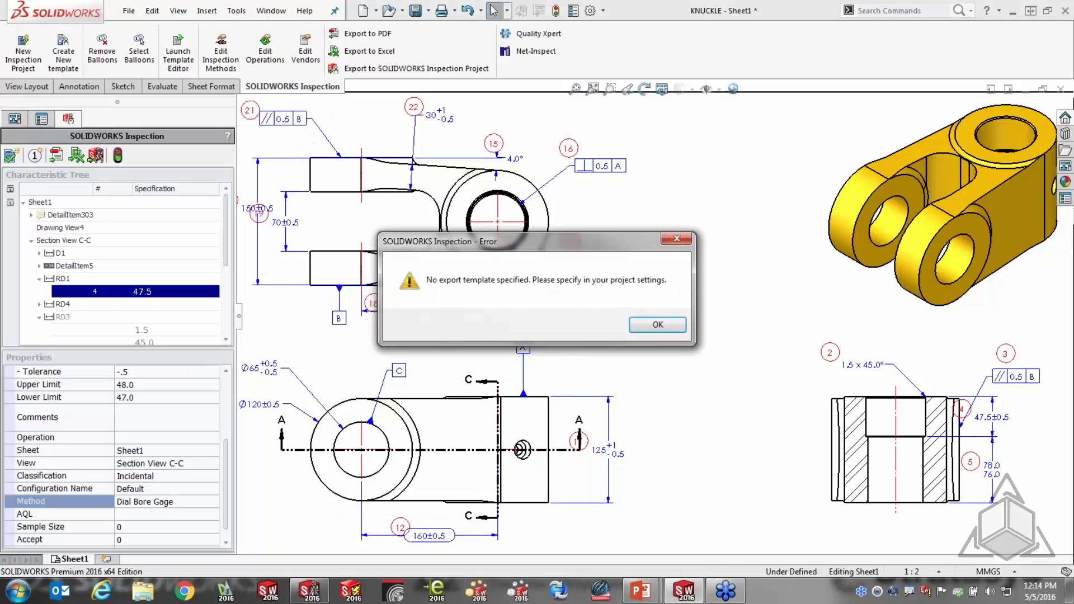
click(658, 325)
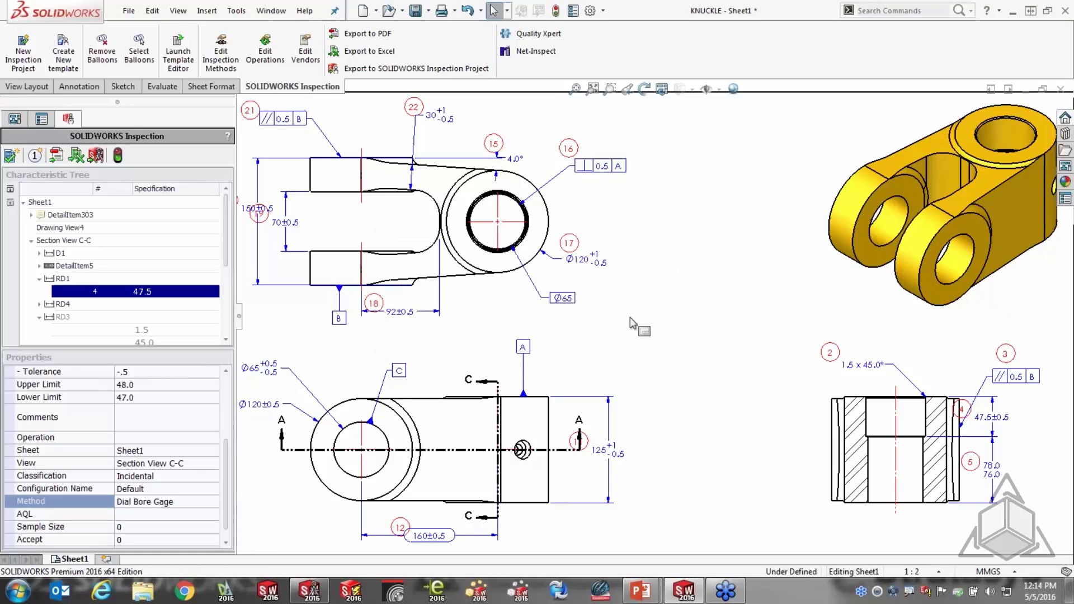
Step: Export the inspection report to Excel with the AS9102 template active and check Form3, including the designed tooling of the 47.5 mm dimension
click(77, 155)
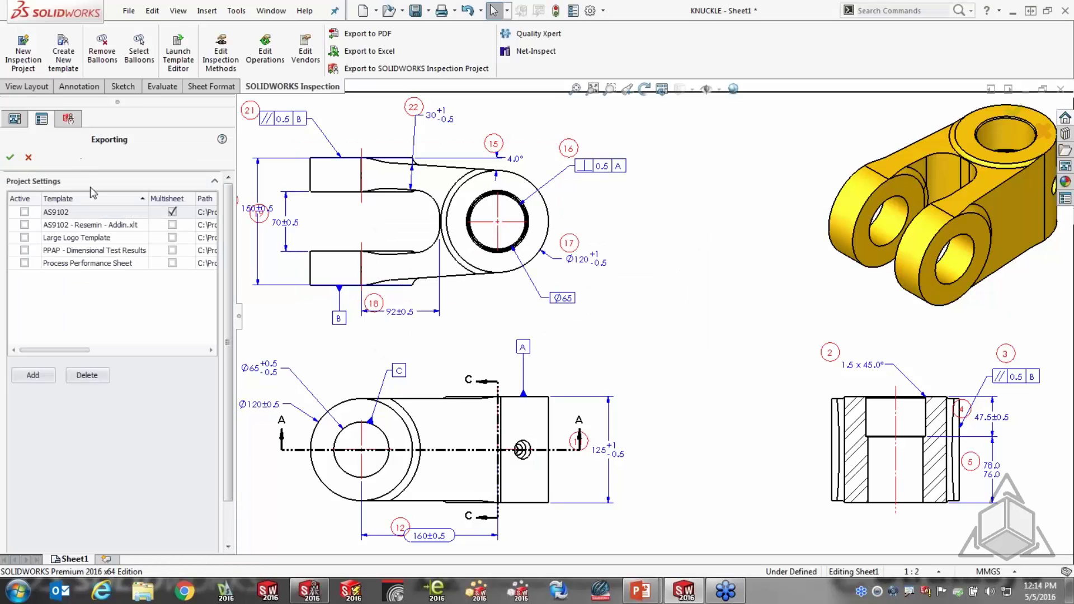
click(25, 212)
click(10, 157)
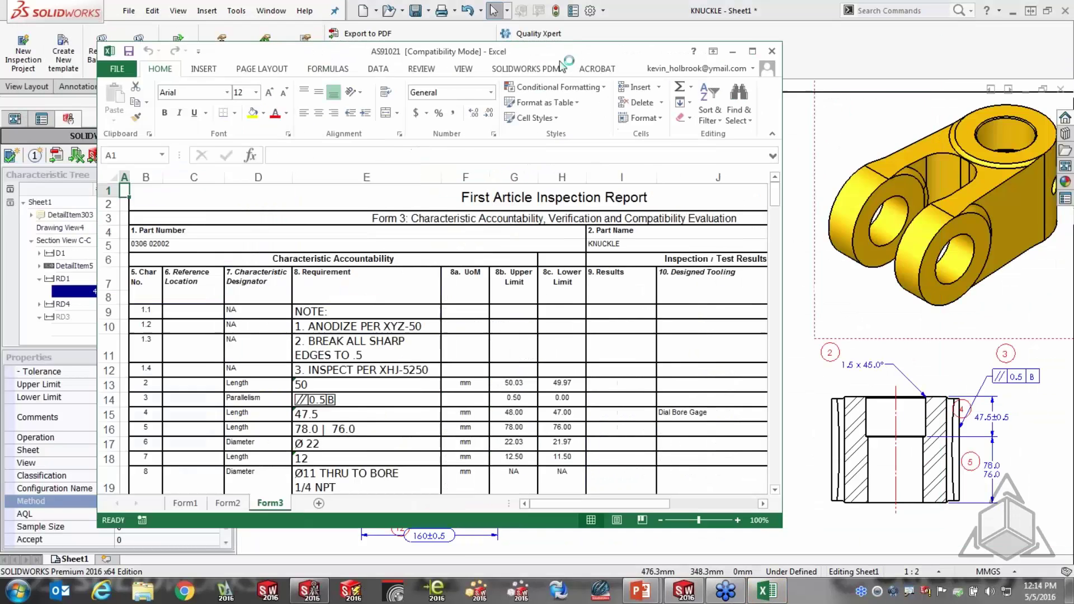
click(730, 55)
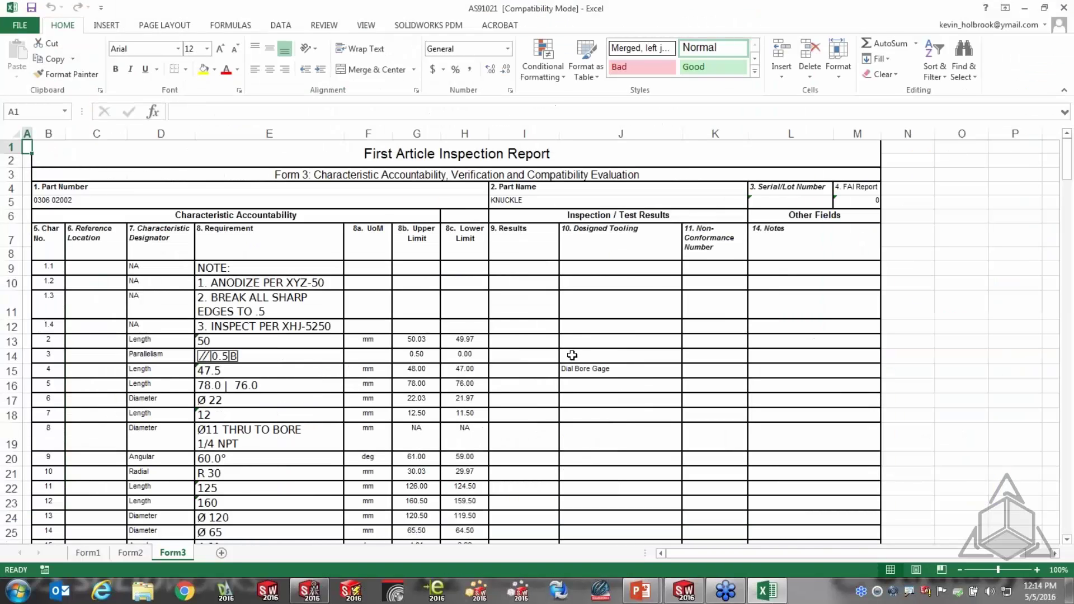
scroll(525, 337, down, 5)
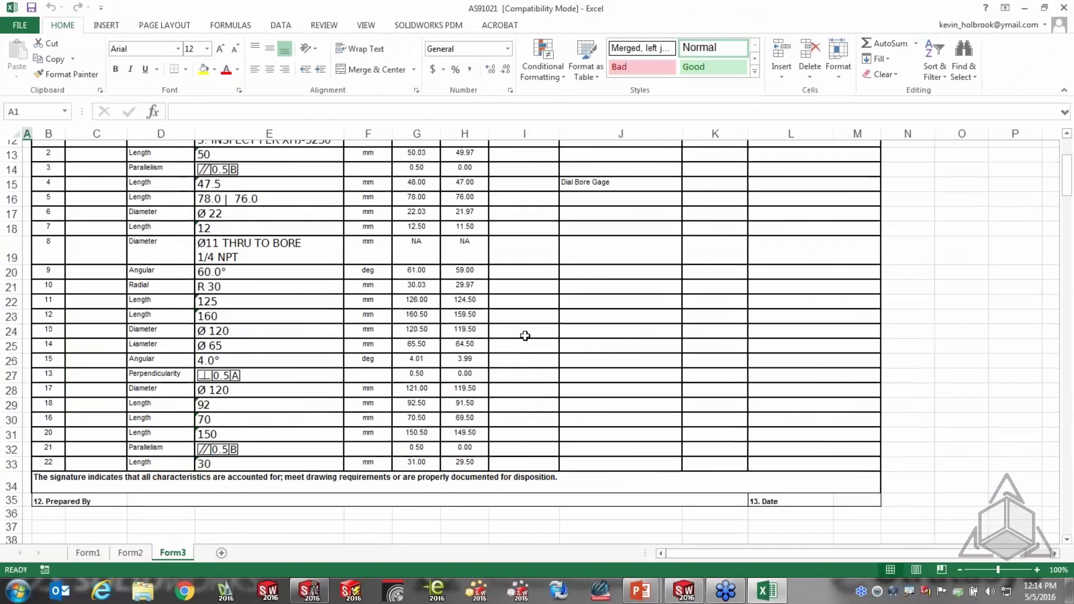
scroll(524, 335, up, 5)
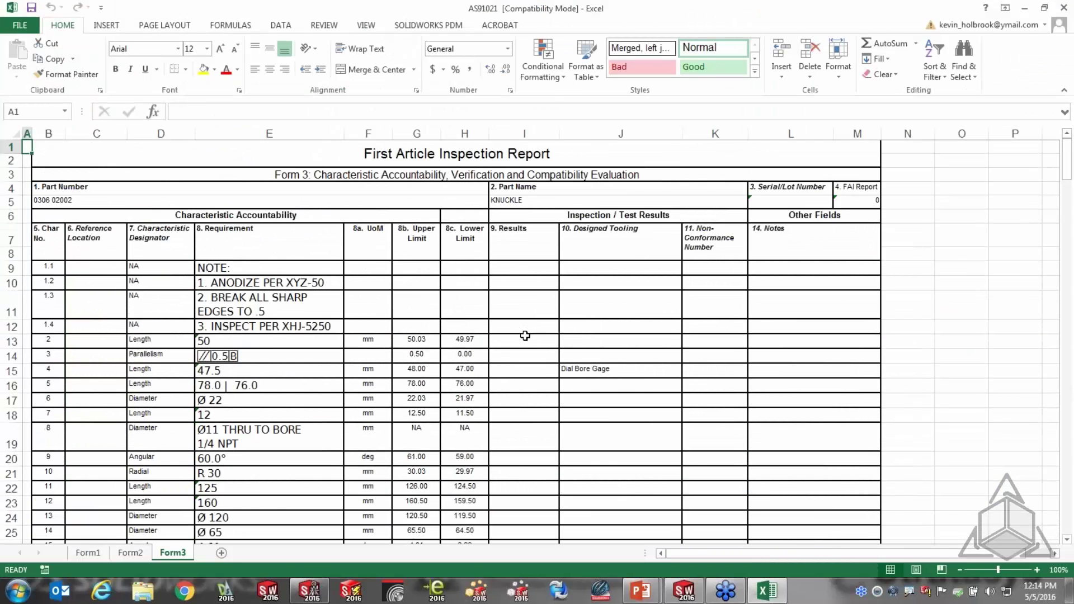
click(590, 369)
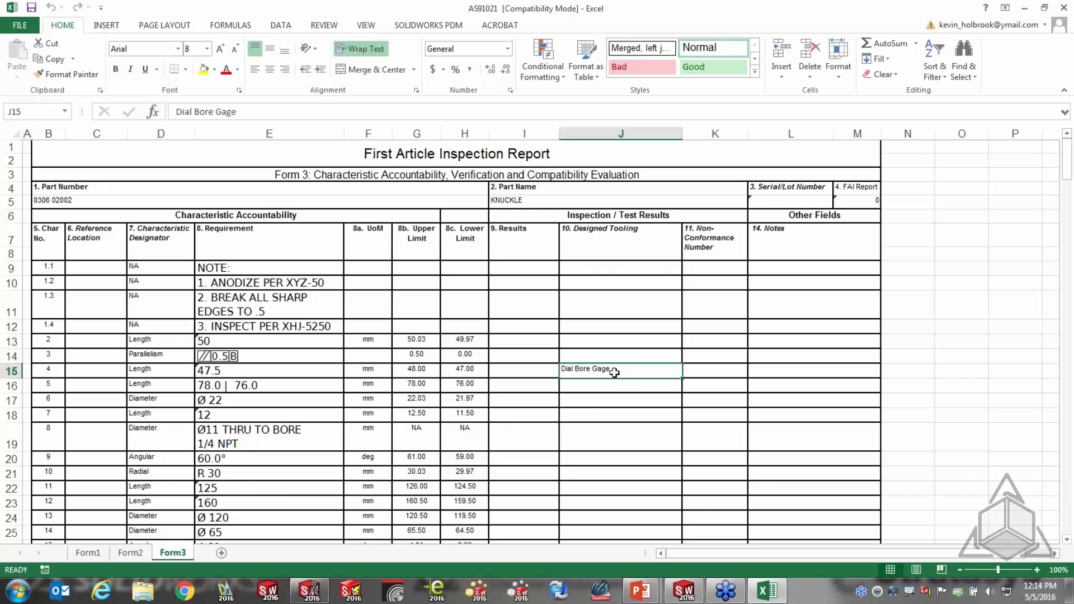
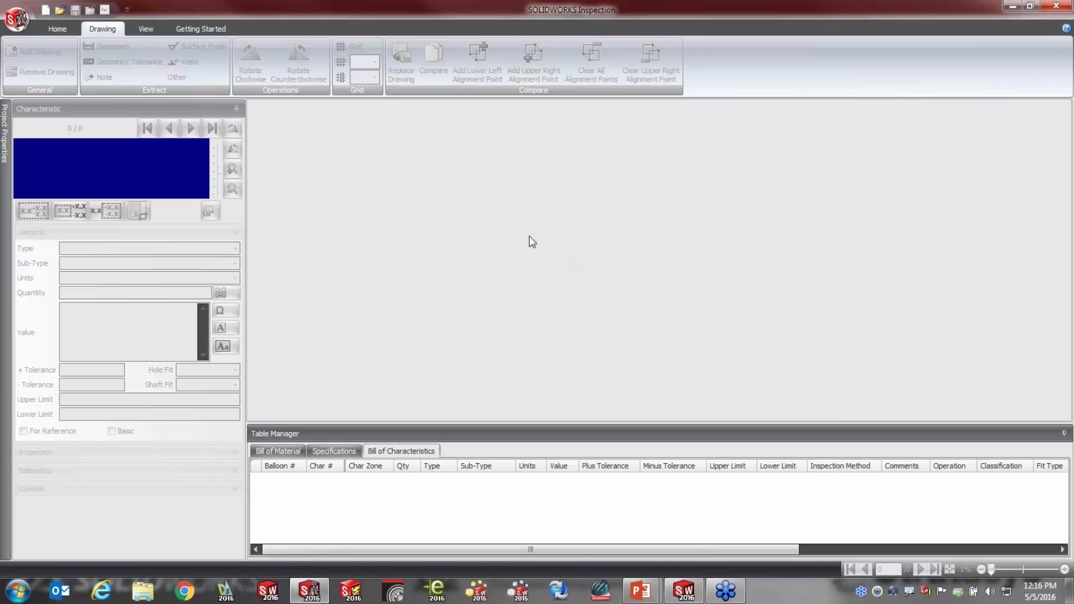
Step: In standalone SOLIDWORKS Inspection, create a project from the AS9102 (Metric).ixpdot template using the drawing Knuckle - Rev C.PDF
click(20, 21)
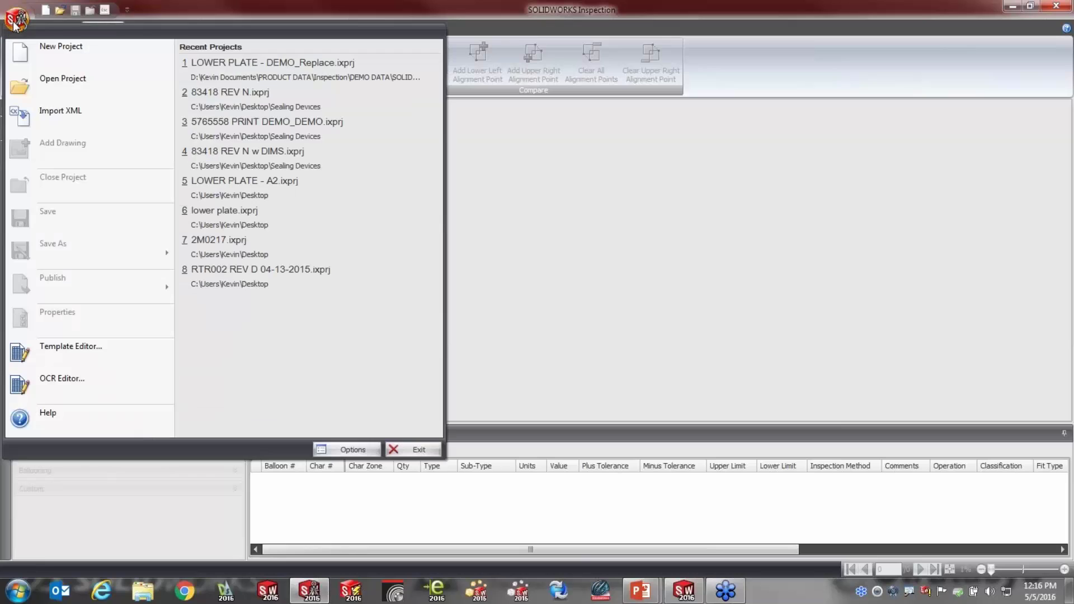
click(47, 66)
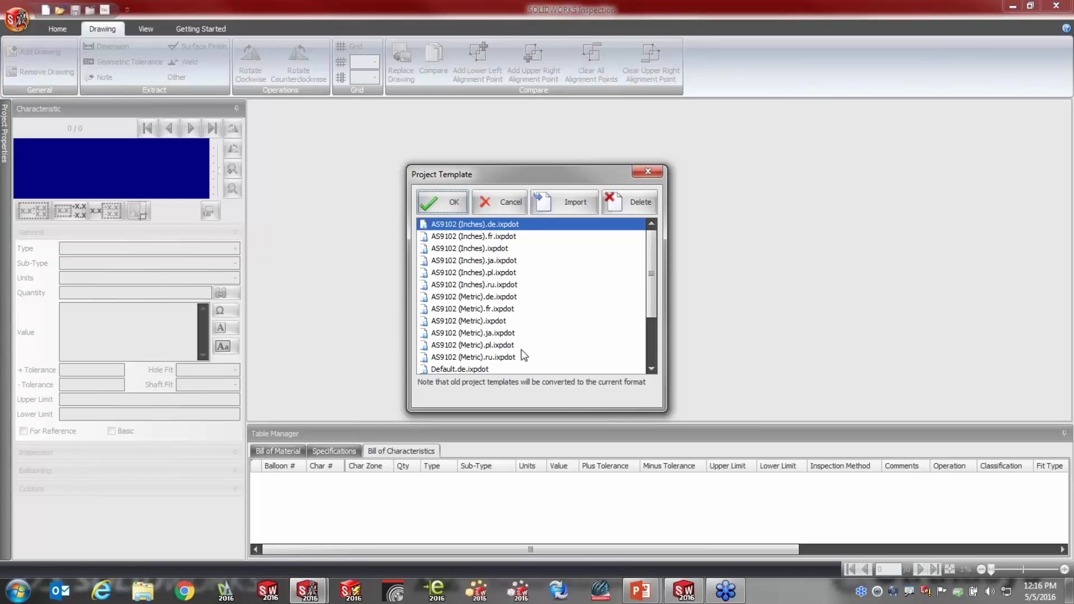
click(483, 322)
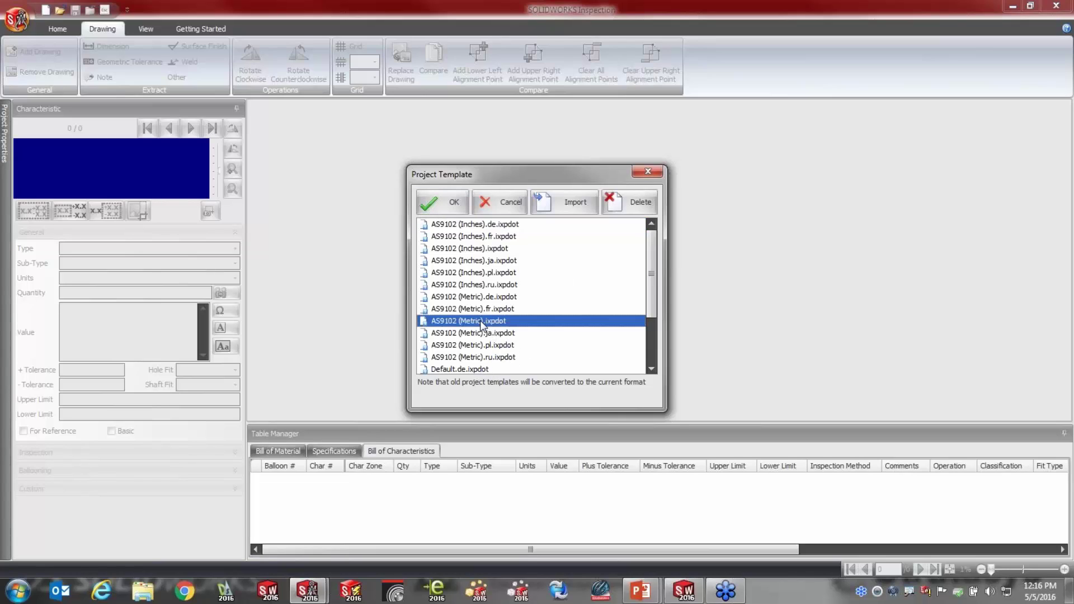
click(440, 211)
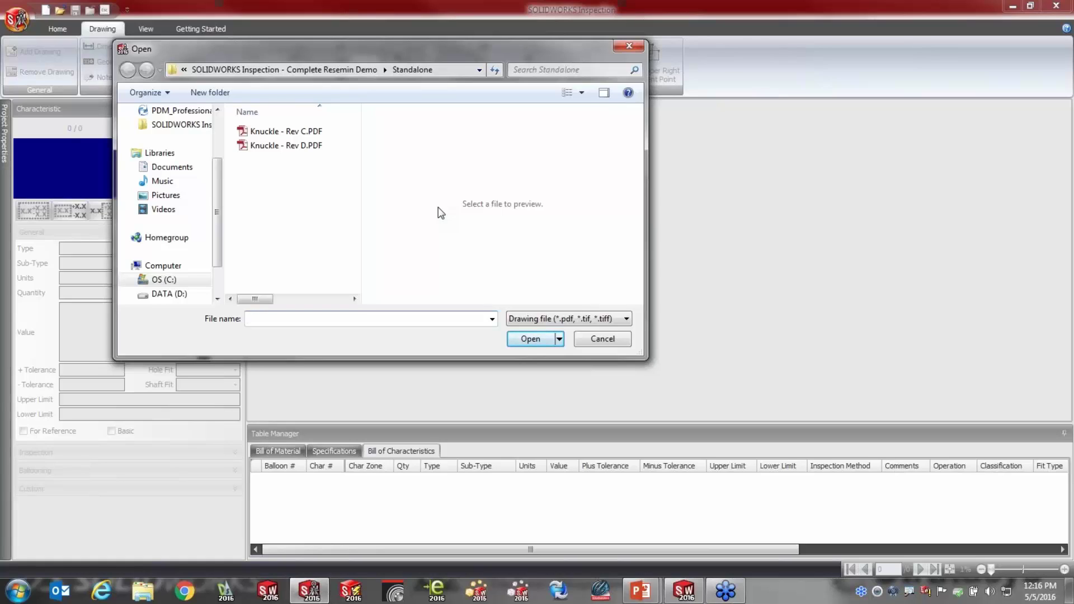
click(288, 132)
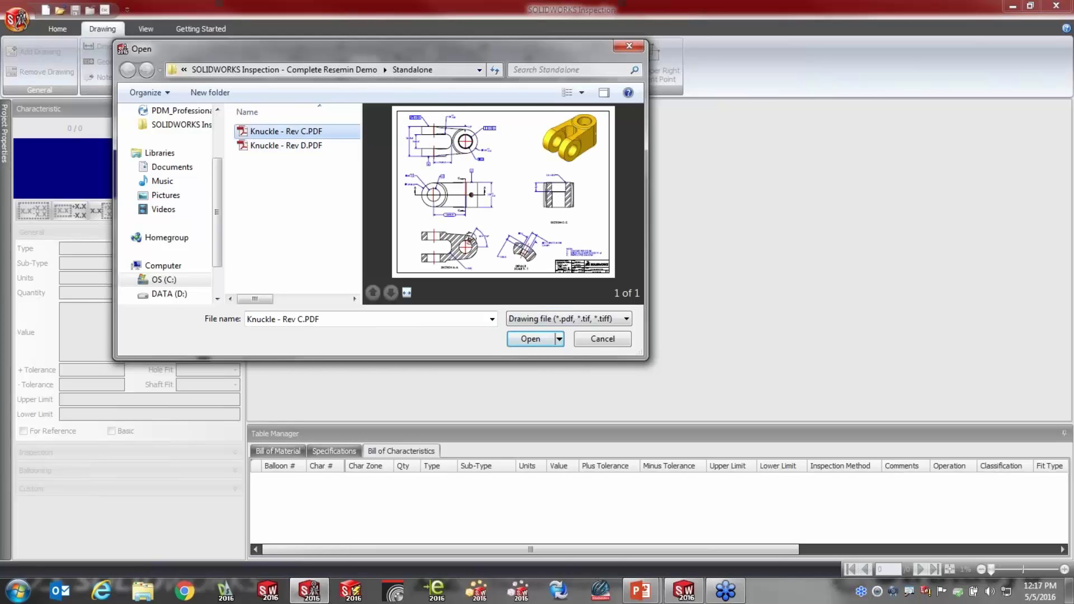
click(530, 339)
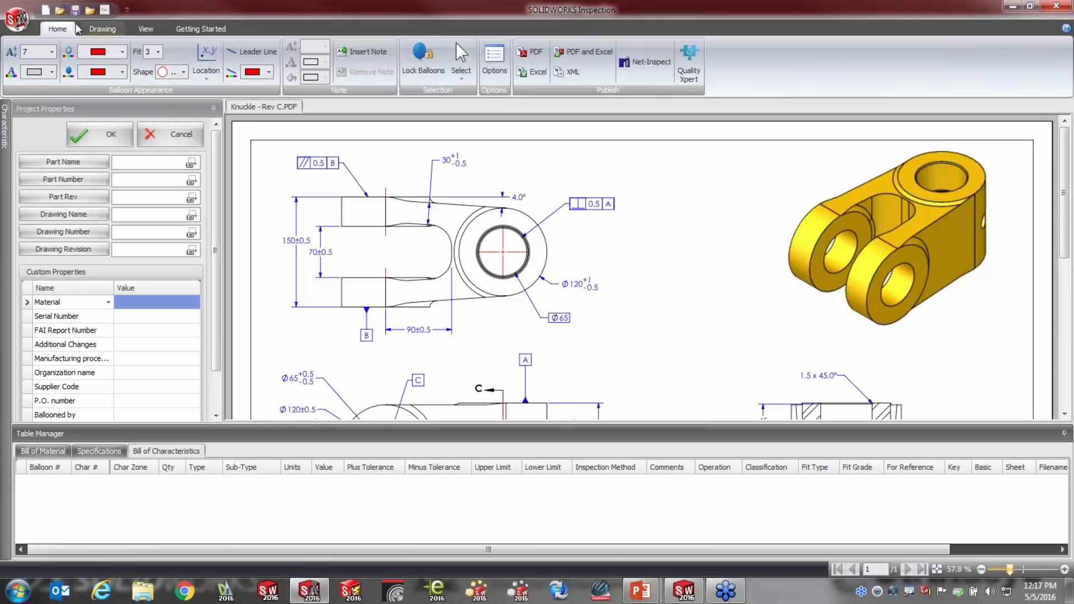
click(115, 31)
click(145, 29)
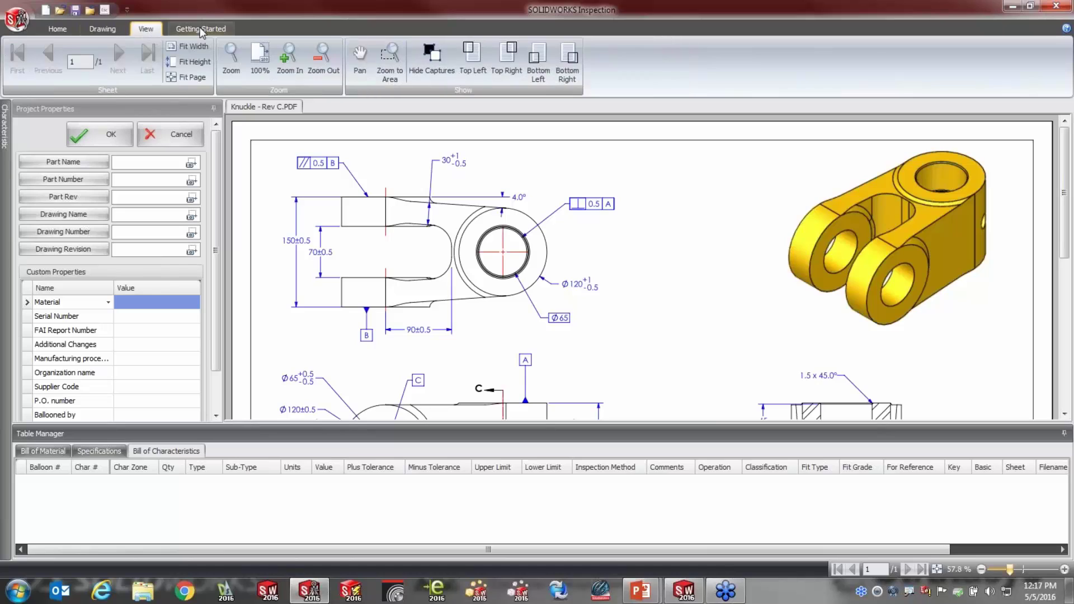
click(200, 31)
click(57, 29)
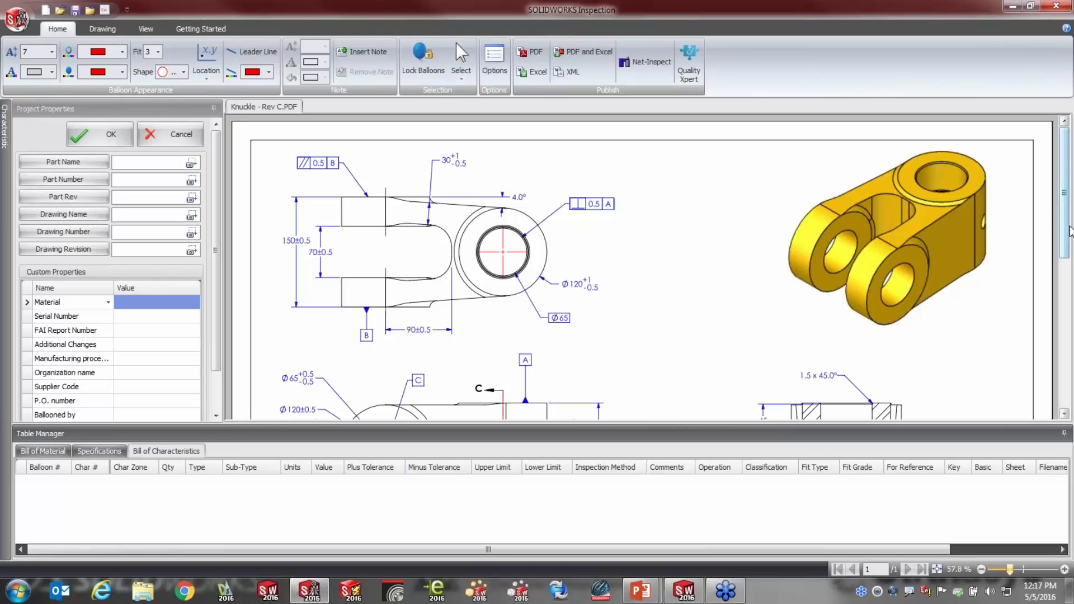
Step: Fill in the project's part name as BOOM KNUCKLE, matching the description in the drawing's title block
drag(1063, 229, 1063, 400)
drag(1010, 569, 1022, 568)
drag(1064, 331, 1064, 360)
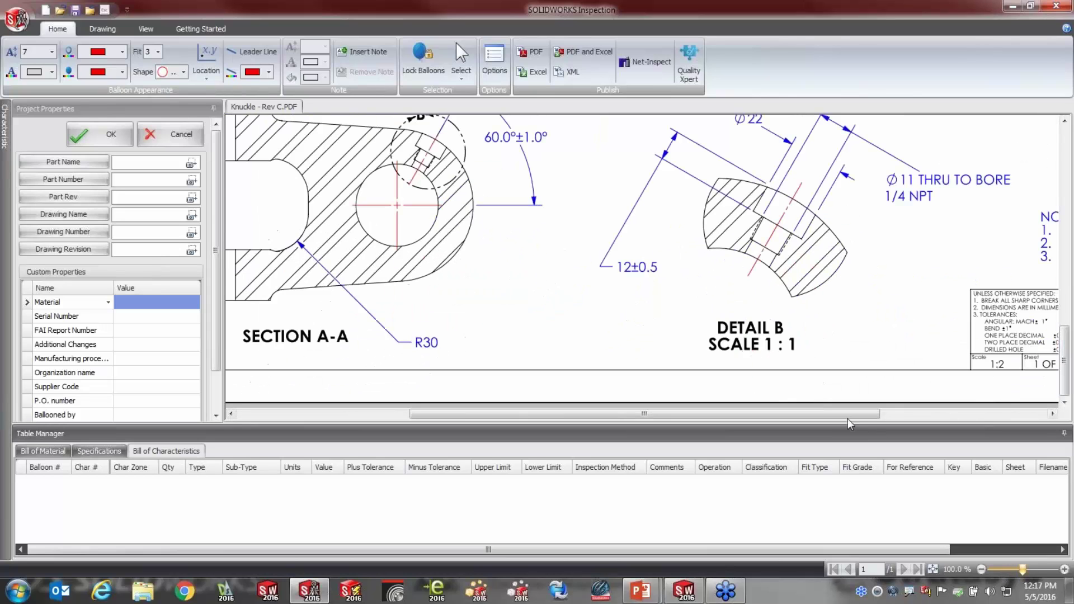
drag(855, 415, 1021, 420)
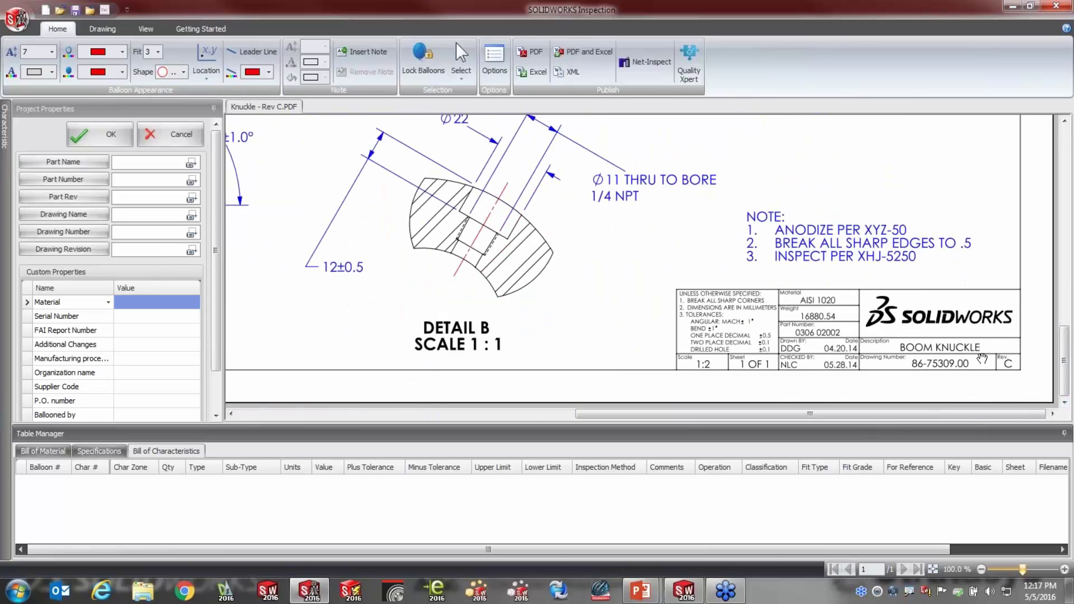
click(171, 163)
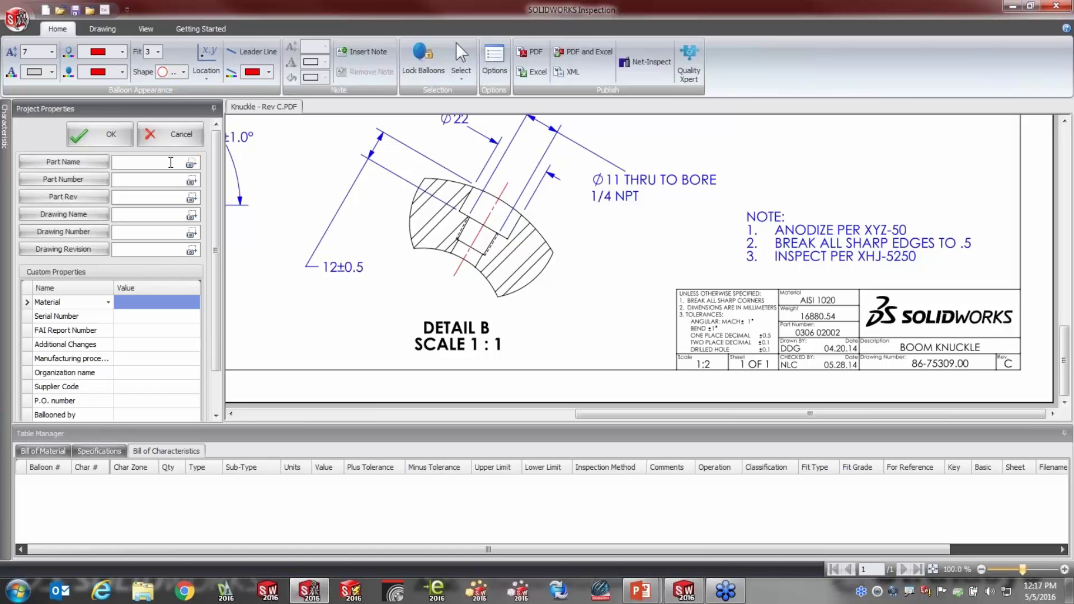
text(Boo)
key(BackSpace)
text(OOM KNUCKLE)
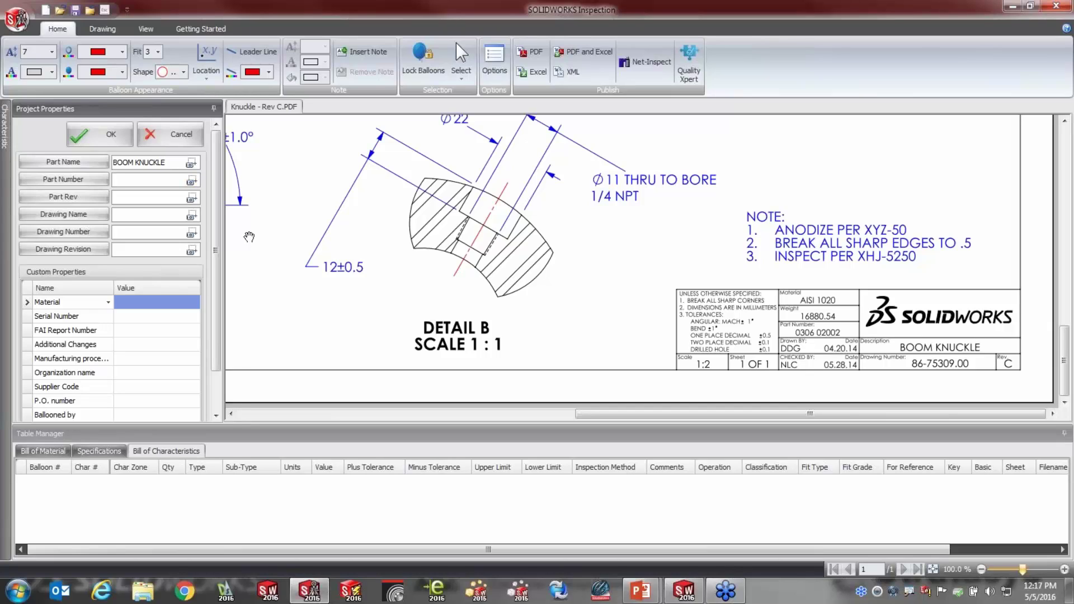
Step: Capture the part number from the title block's drawing number 86-75309.00 and the part revision from its revision C
click(193, 182)
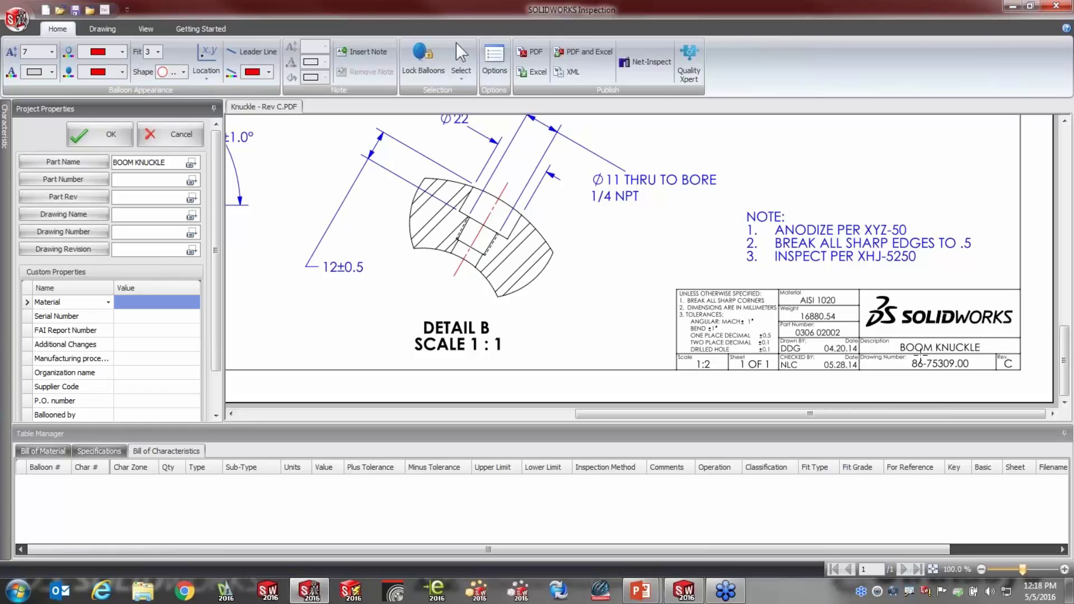
drag(907, 359, 971, 372)
drag(1001, 359, 1018, 370)
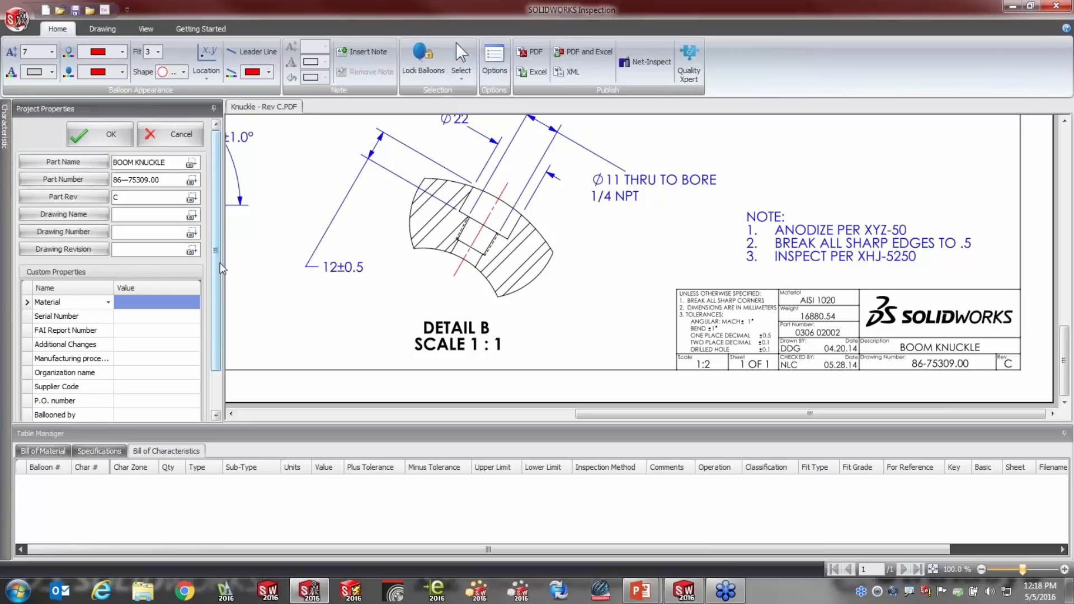
Step: Extract the 30 +1/-0.5 dimension above the fork view as a dimension characteristic
scroll(213, 334, down, 3)
click(154, 254)
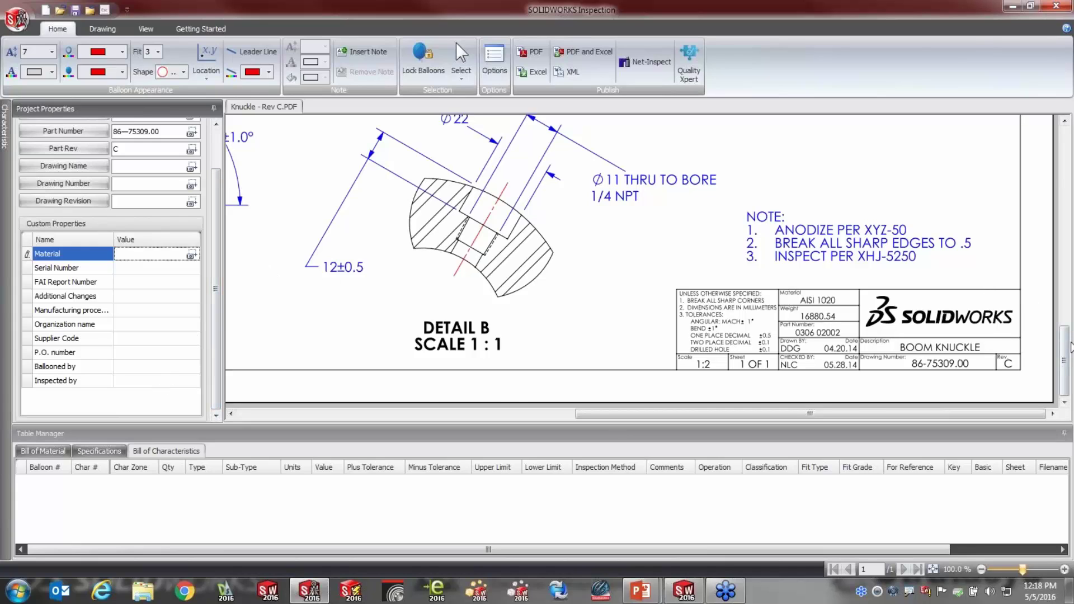
drag(1070, 347, 1070, 148)
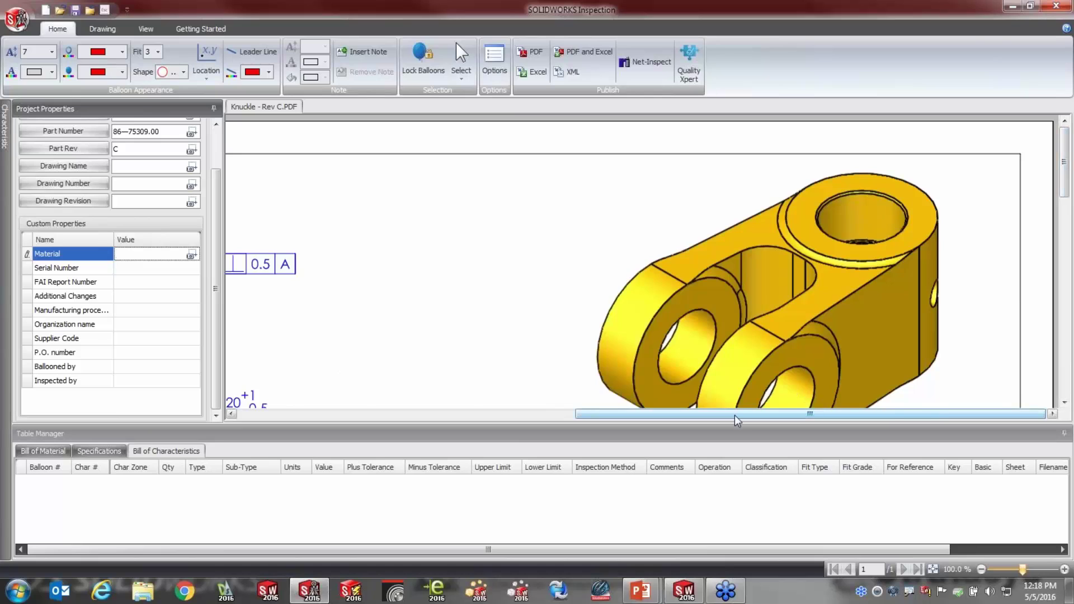
drag(737, 421, 400, 420)
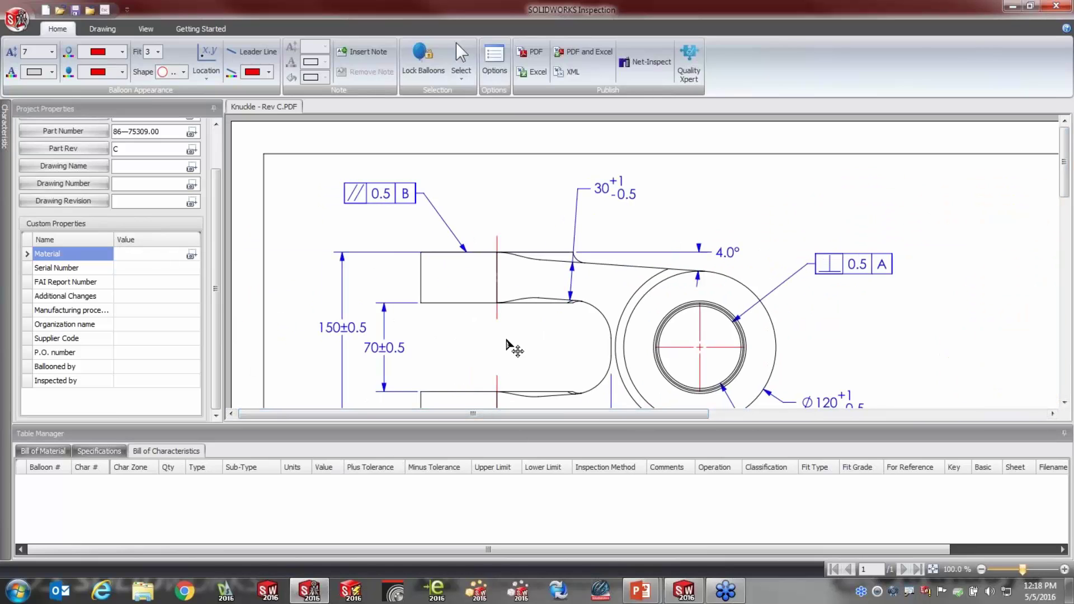
click(100, 31)
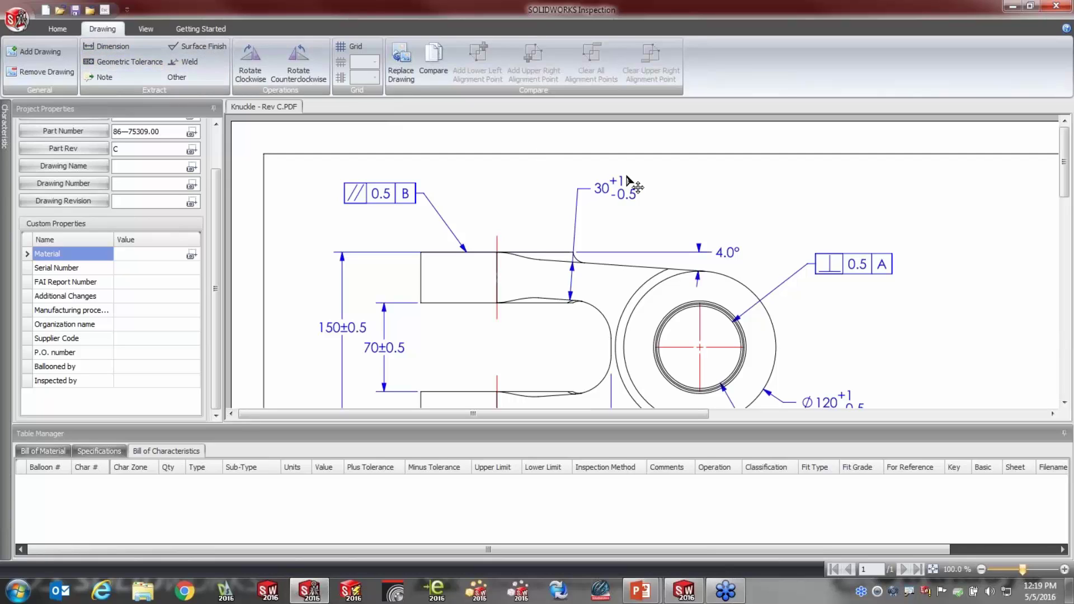
click(104, 48)
drag(592, 173, 639, 205)
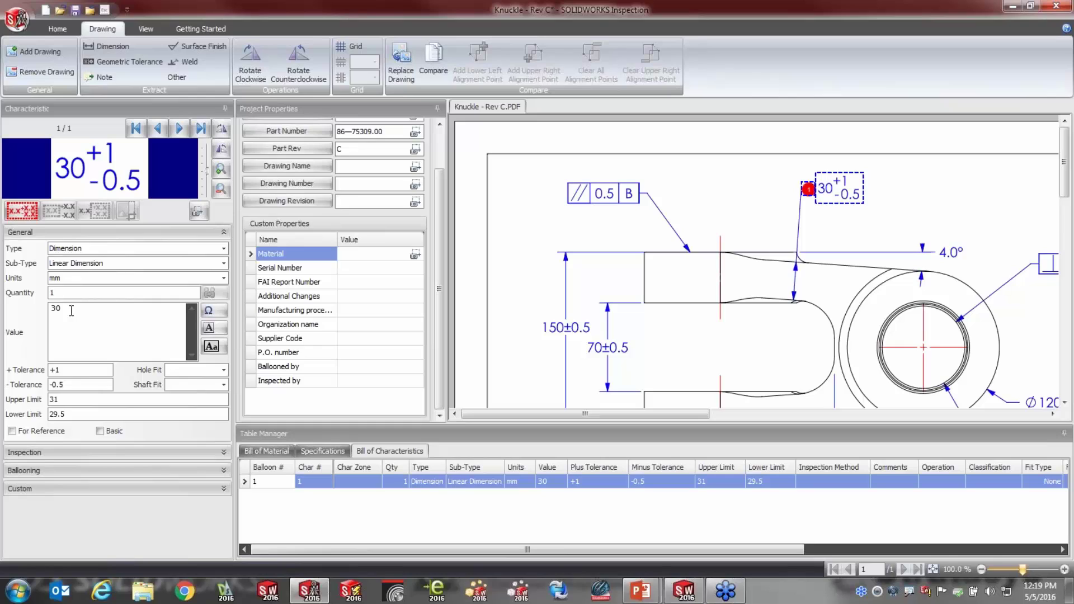
Step: Set the inspection method of the 30 +1/-0.5 dimension to CMM
drag(77, 307, 37, 310)
click(226, 454)
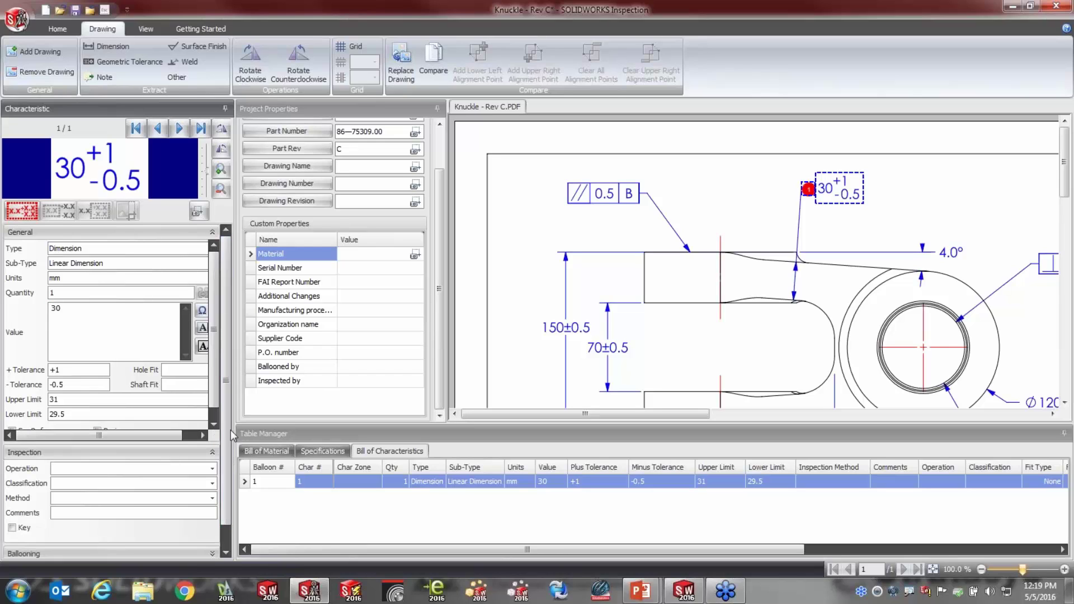
scroll(222, 493, down, 1)
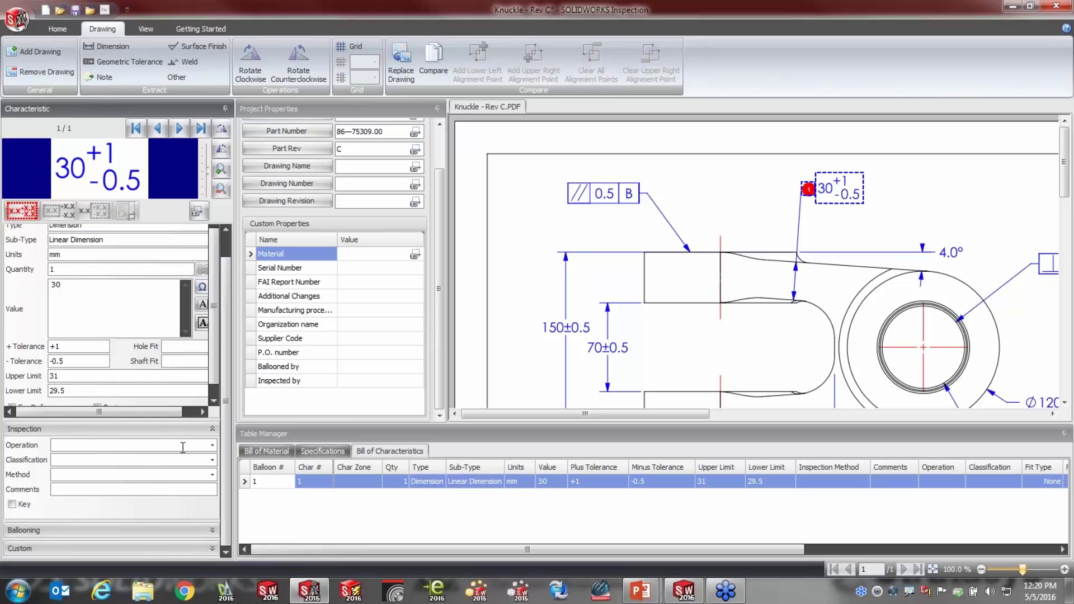
click(213, 474)
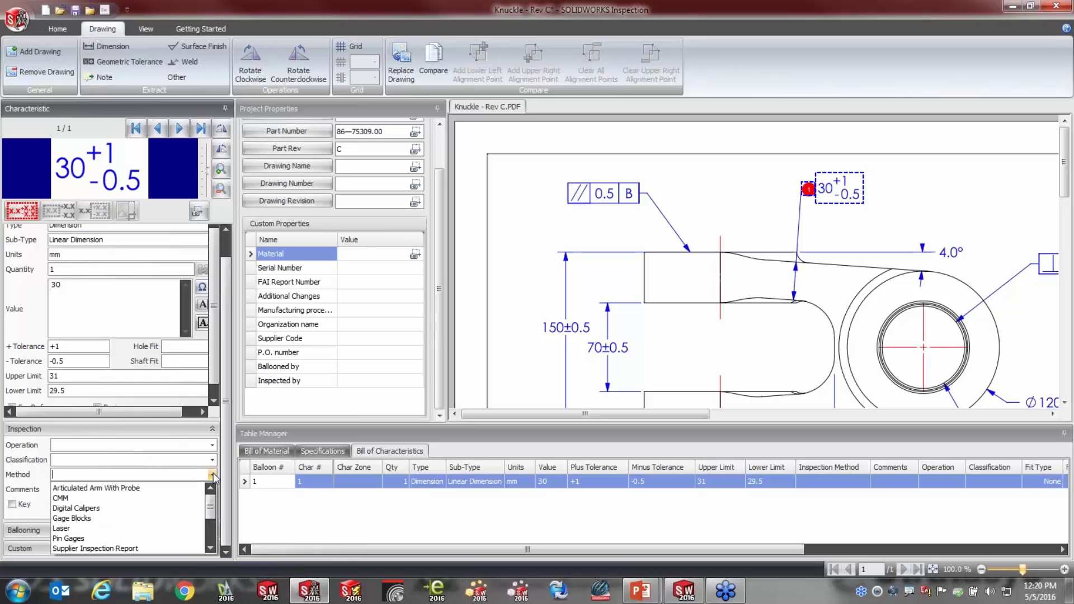
click(129, 498)
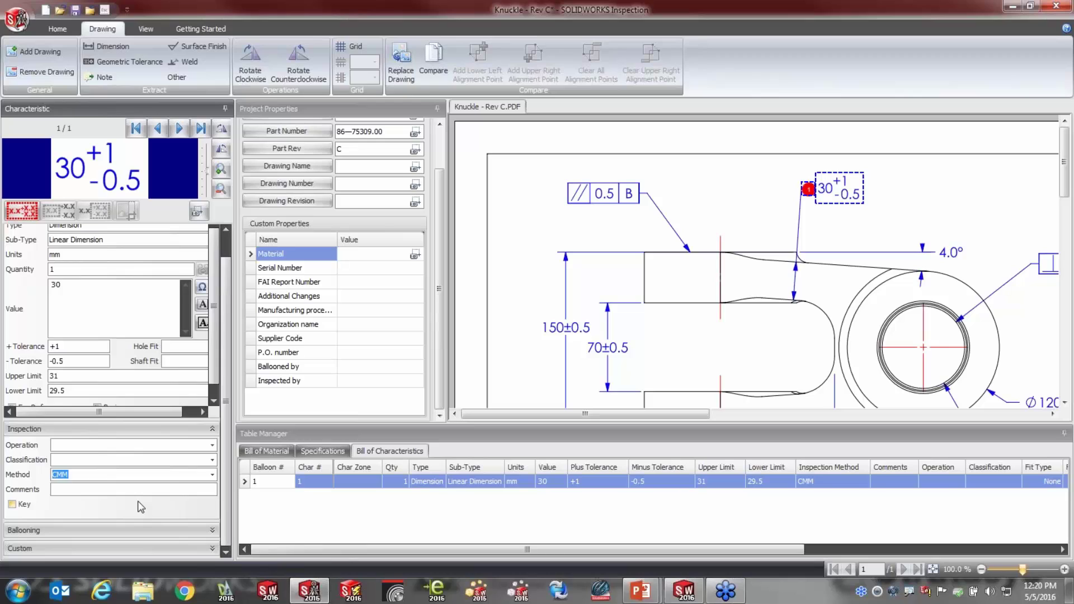
Step: Try the balloon of the 30 +1/-0.5 dimension above its text, and place it at the upper-left corner of the characteristic
click(212, 530)
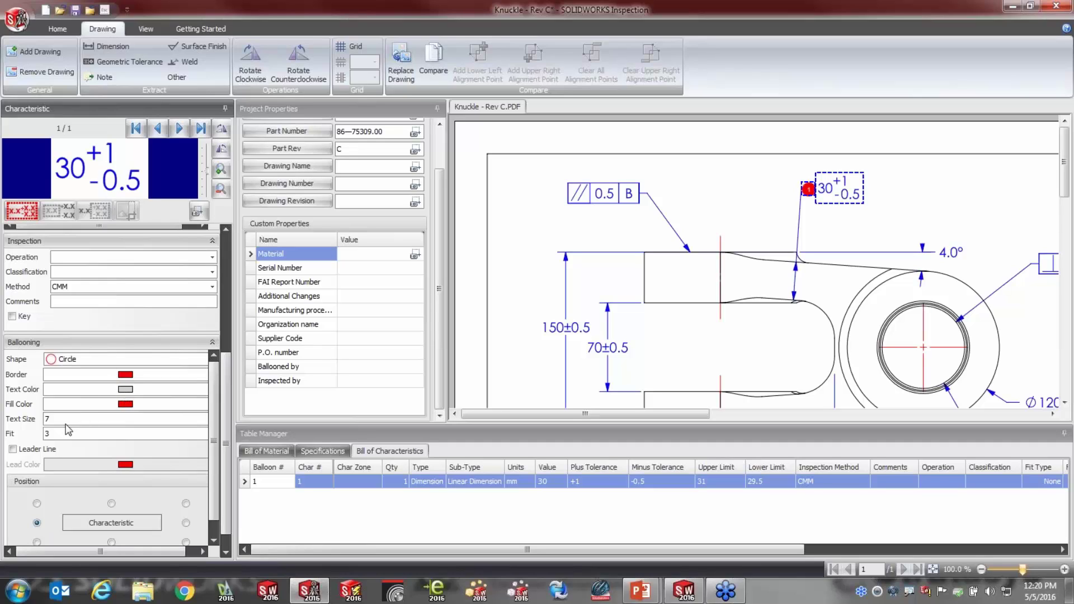
scroll(110, 510, down, 1)
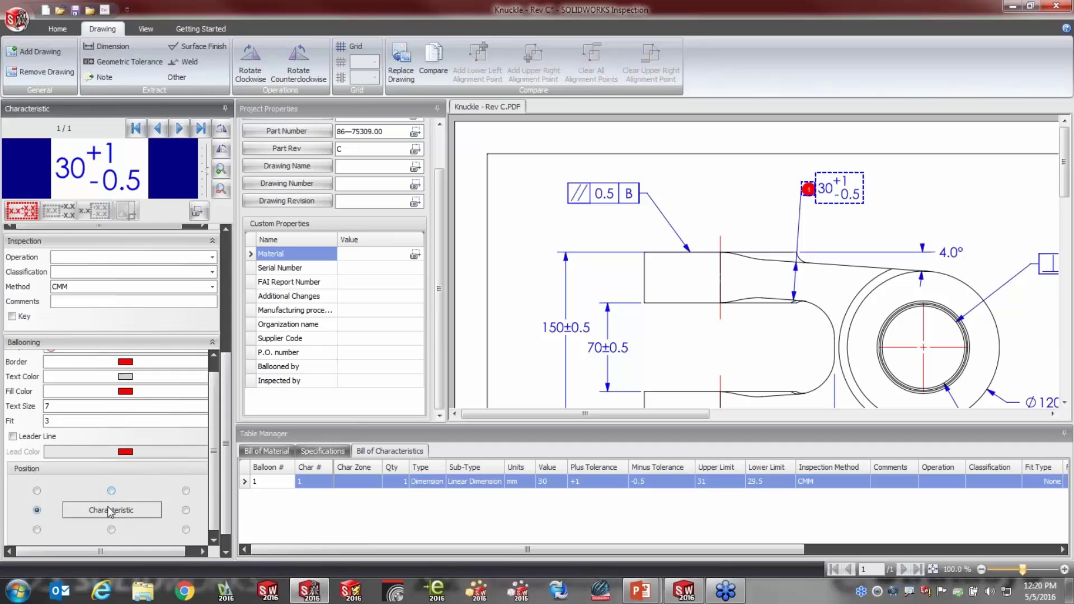
click(112, 491)
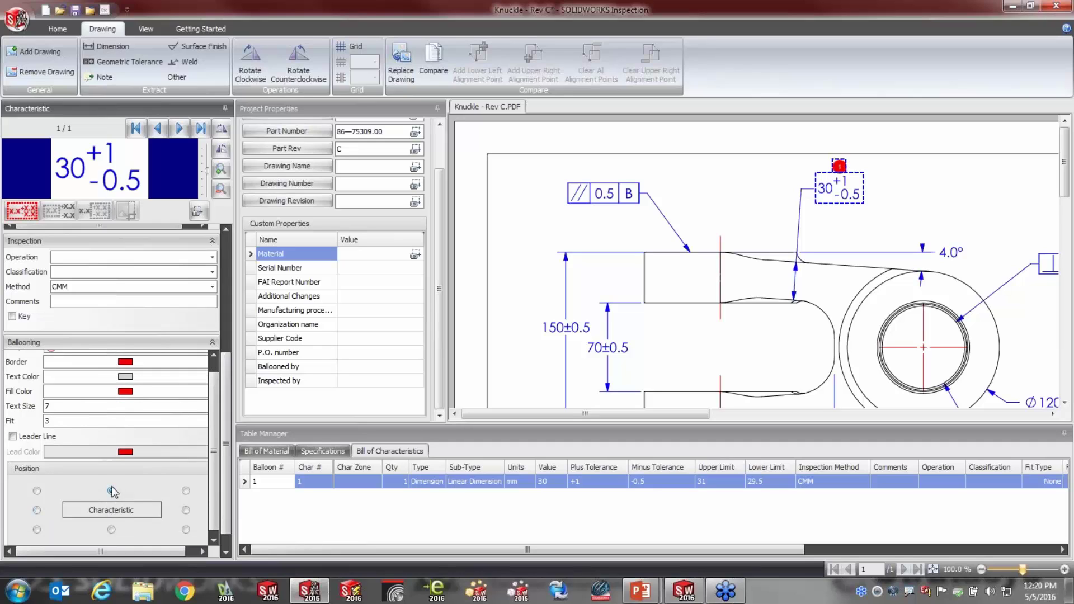
click(37, 491)
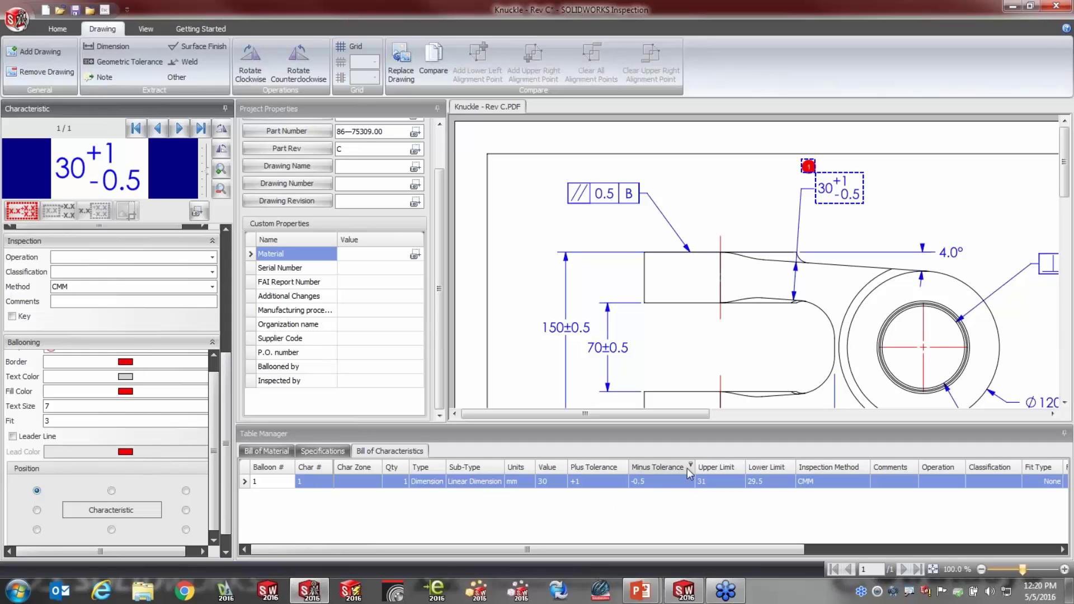
click(668, 468)
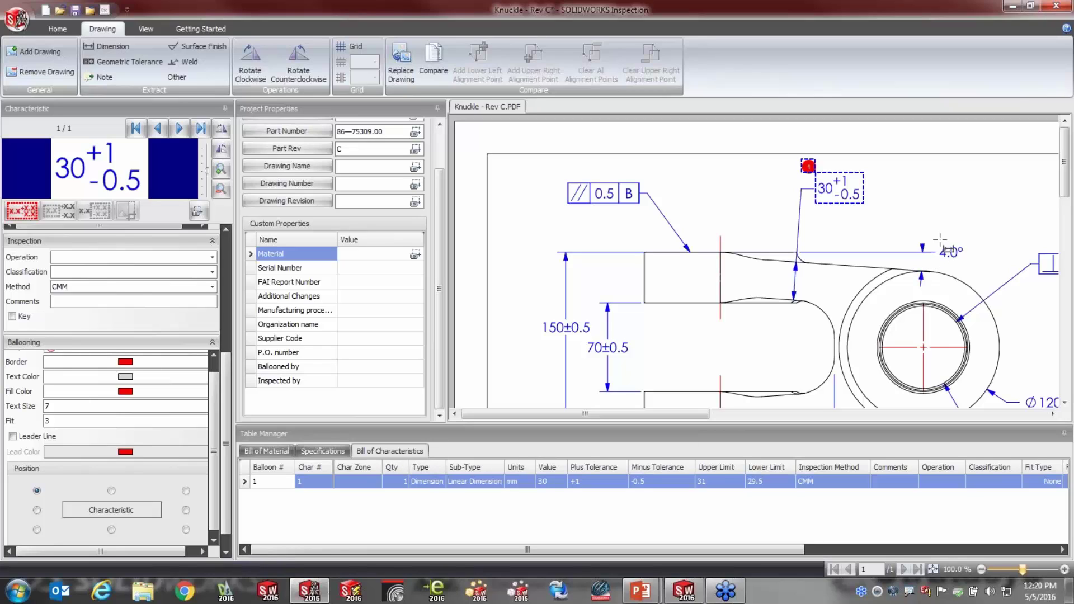
Step: Extract the 4.0° angle, the Ø120 +1/-0.5 diameter and the boxed Ø65 diameter as dimension characteristics
drag(933, 239, 980, 275)
scroll(755, 274, right, 5)
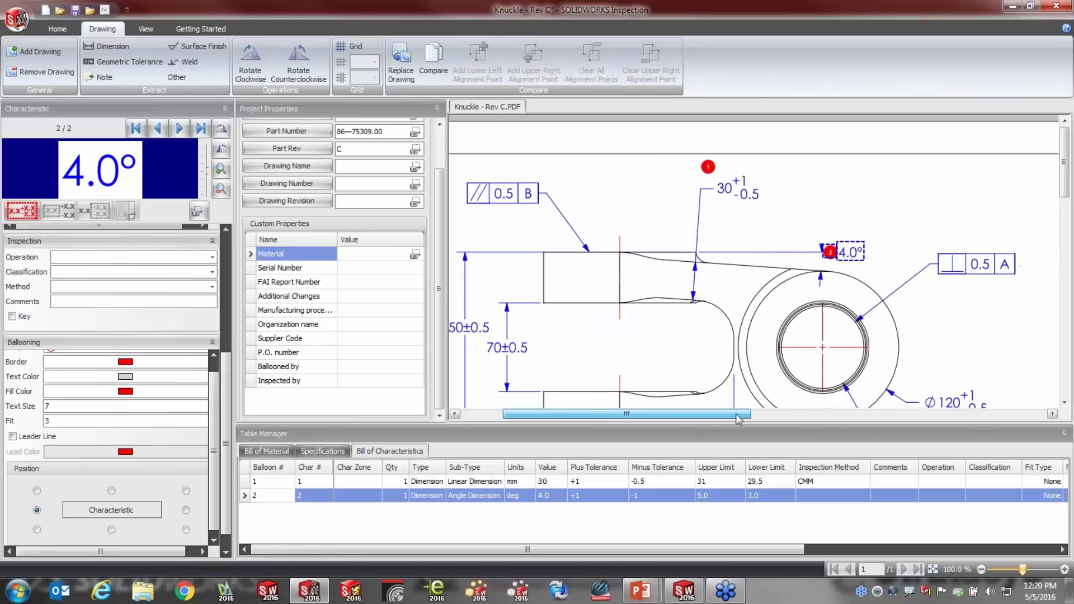
scroll(1065, 216, down, 4)
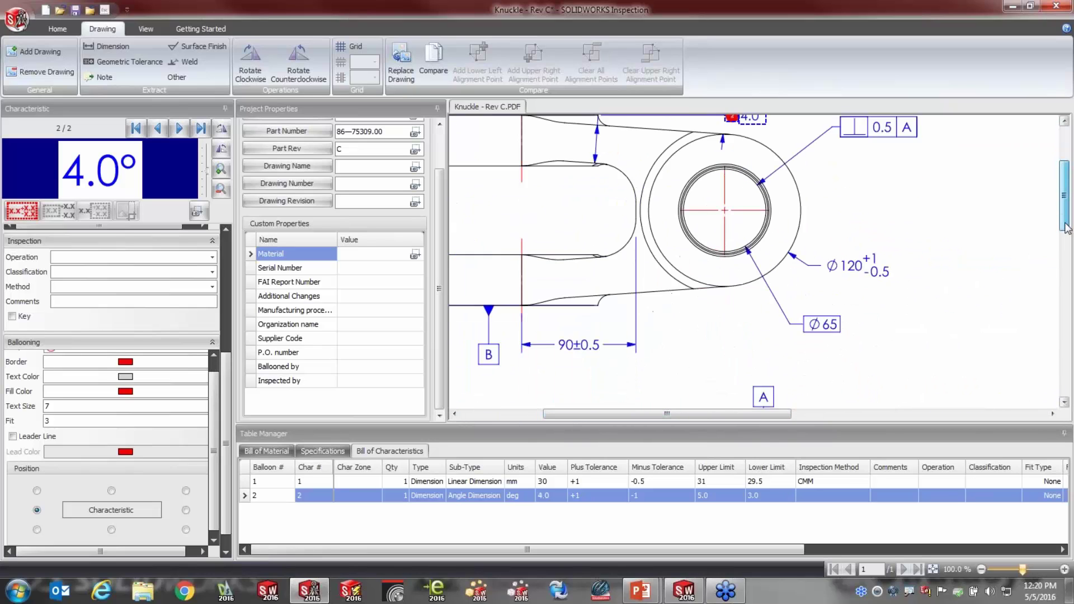
drag(823, 232, 898, 269)
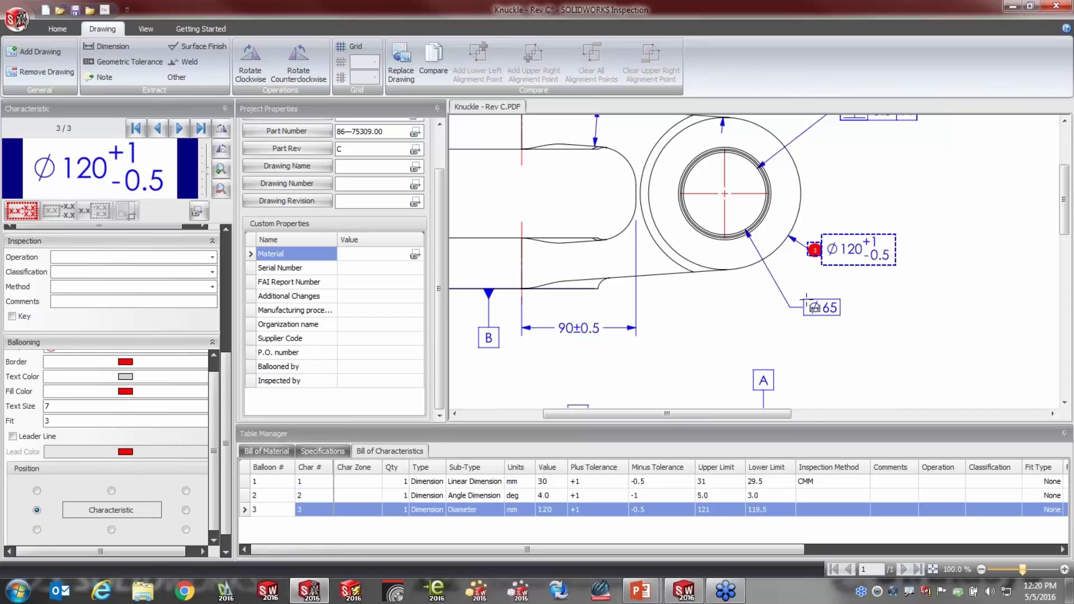
drag(807, 299, 838, 320)
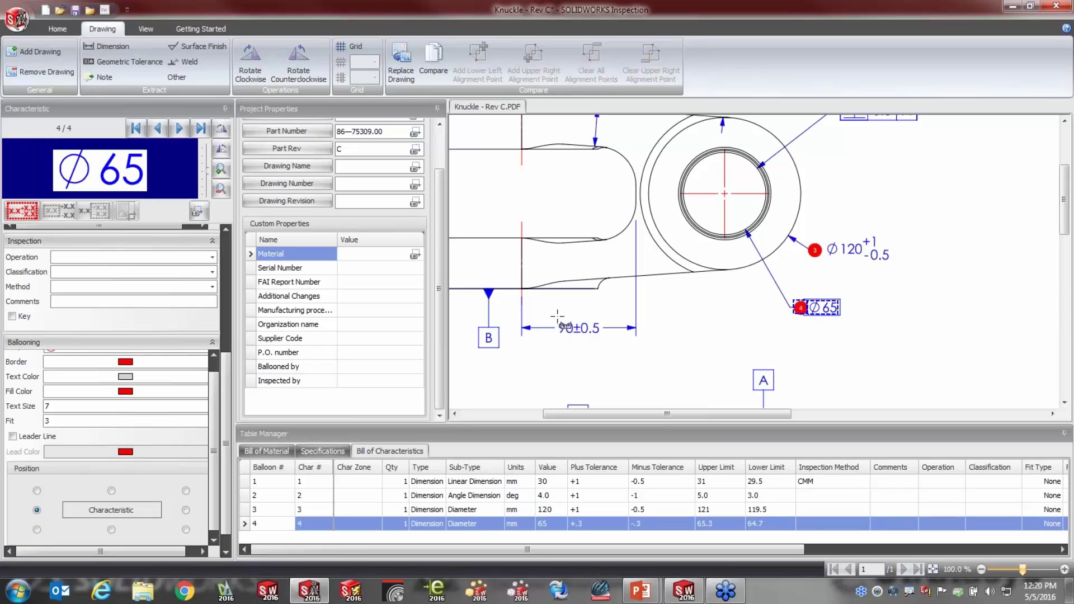
Step: Extract the 90±0.5, 70±0.5 and 150±0.5 linear dimensions of the fork view as characteristics
drag(556, 321, 615, 350)
drag(651, 414, 569, 415)
drag(585, 183, 647, 219)
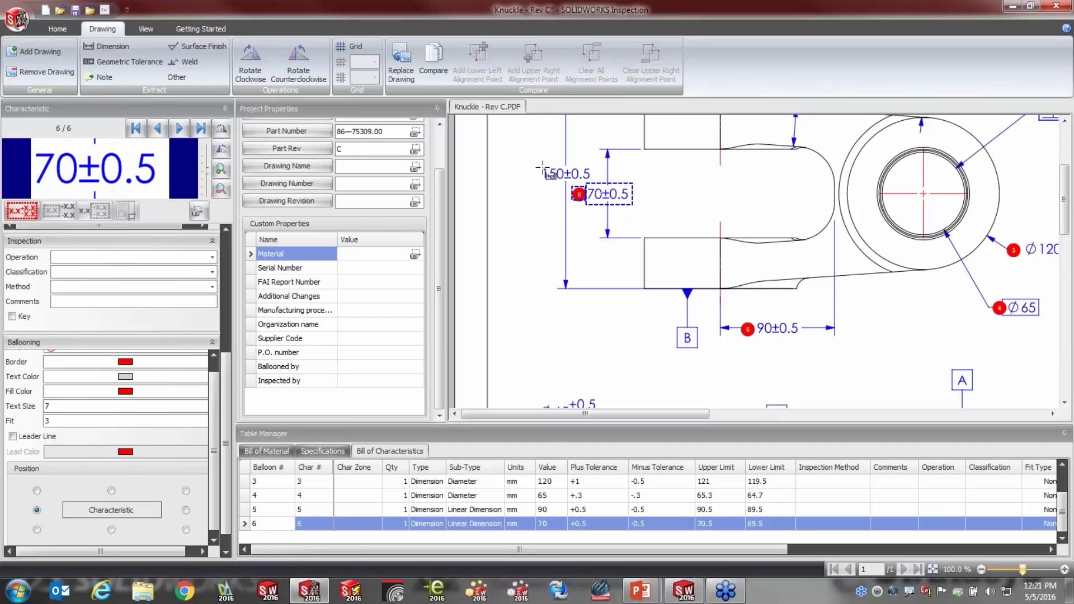
drag(540, 165, 596, 181)
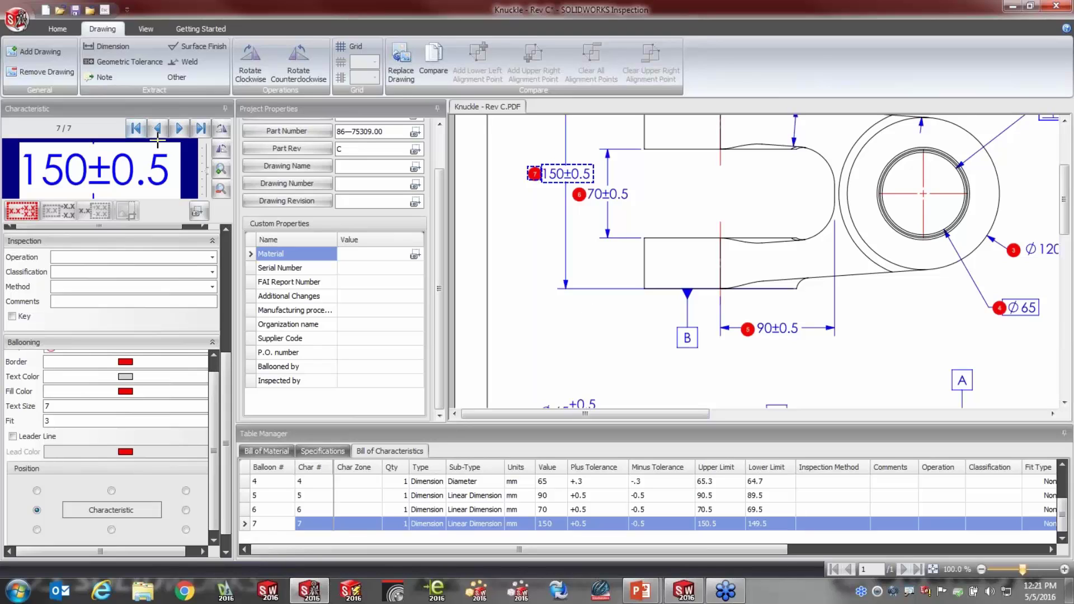
Step: Review the extracted characteristics one by one from the first to the sixth, checking each type, value and tolerances against its captured image
click(136, 129)
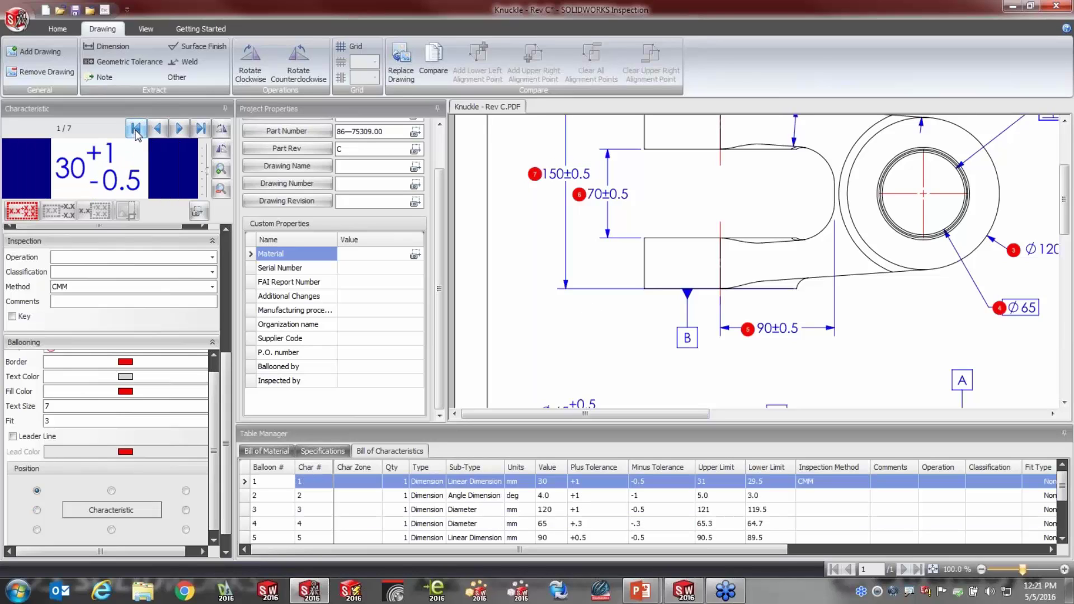
click(179, 128)
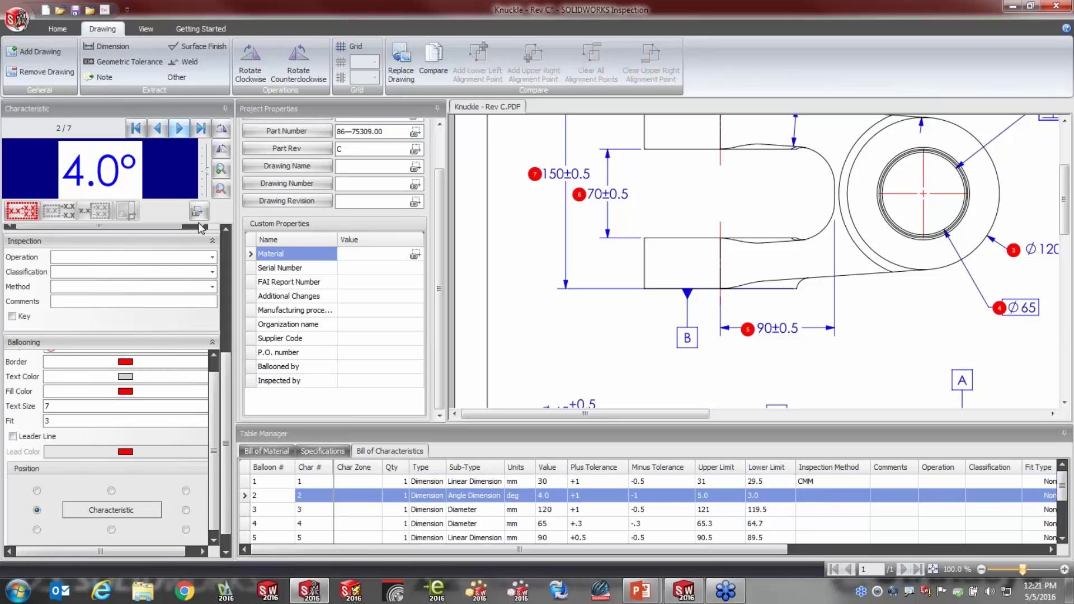
scroll(227, 366, up, 5)
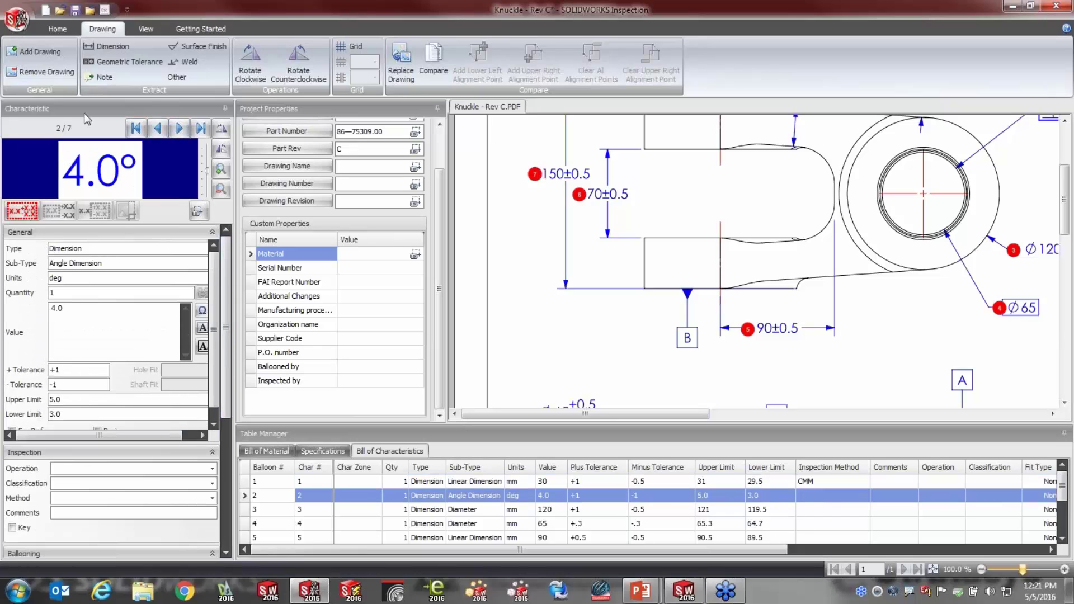
click(178, 130)
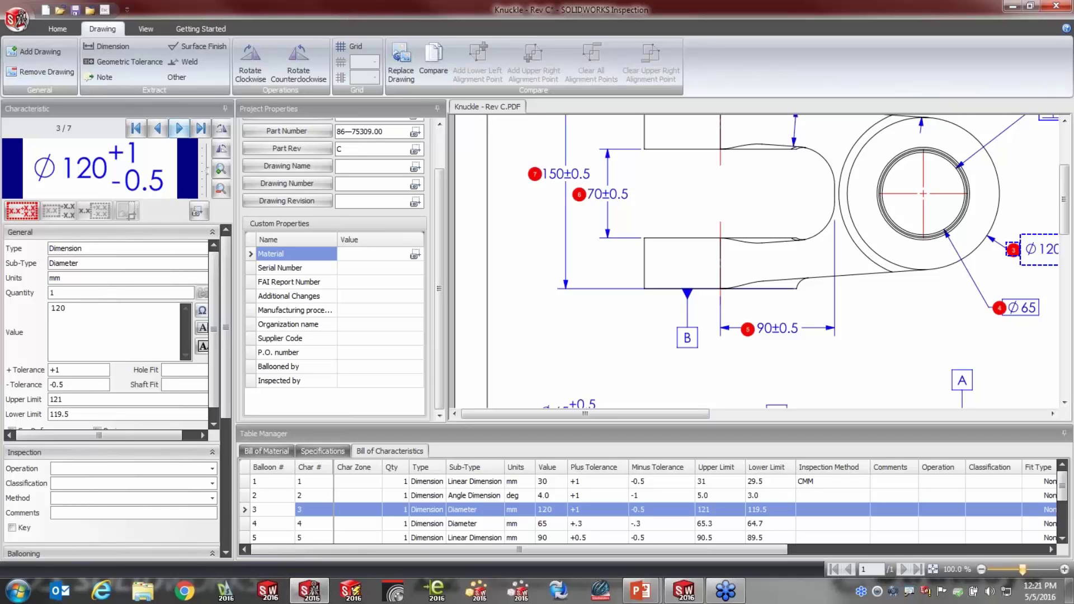
click(182, 129)
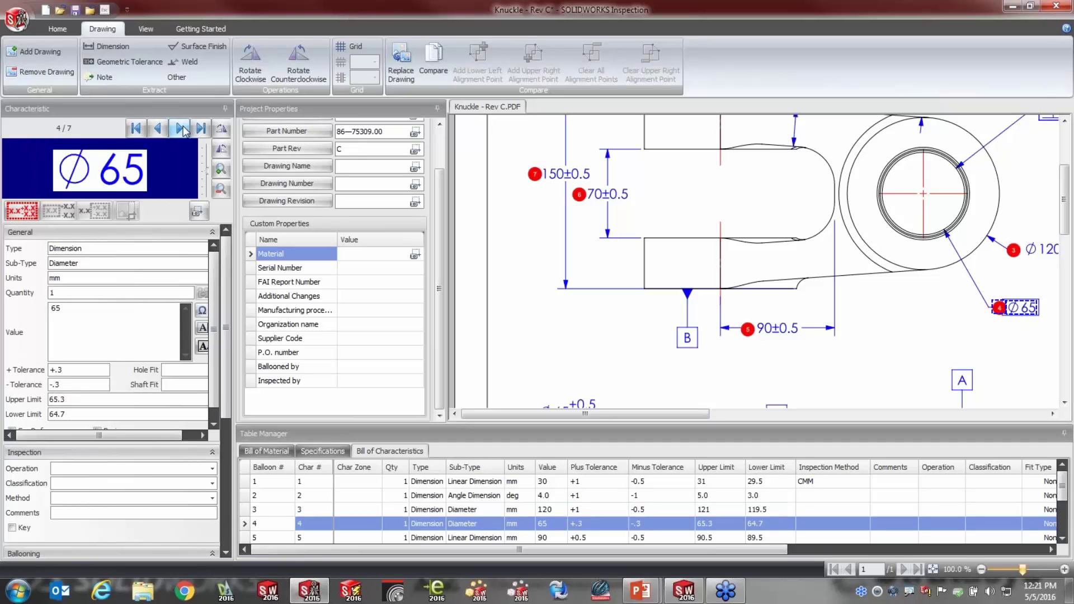
click(182, 129)
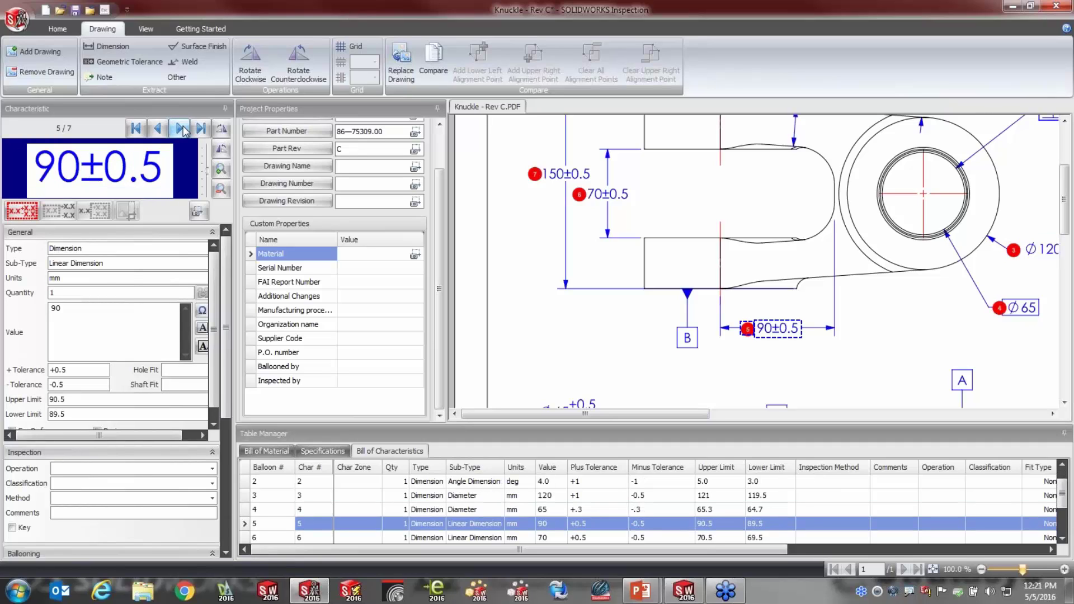
click(182, 129)
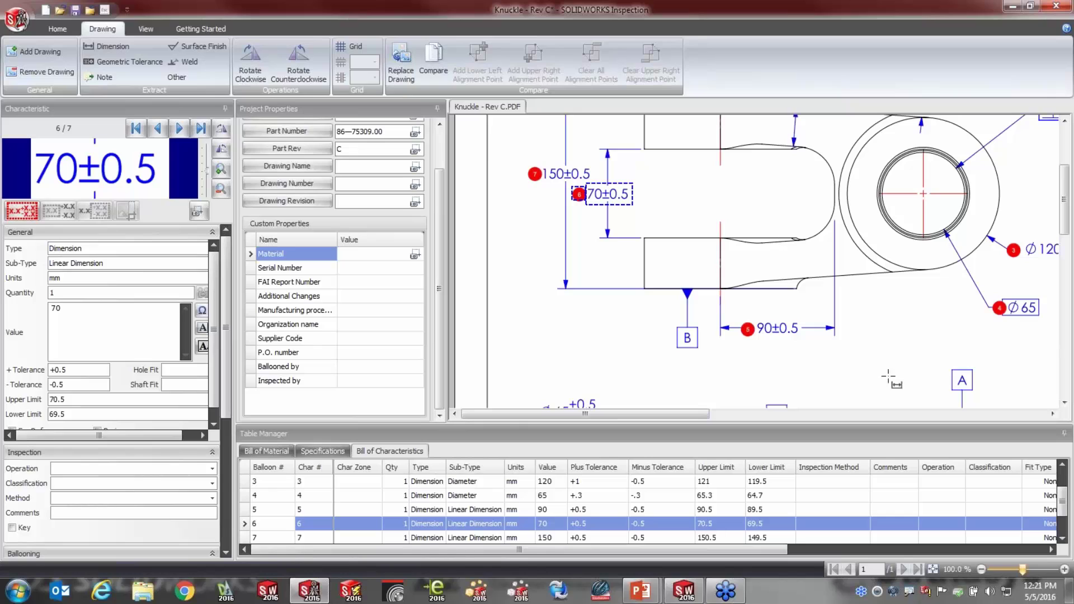
Step: Extract the 0.5 parallelism frame referencing datum B as a geometric tolerance characteristic
drag(1066, 187, 1066, 149)
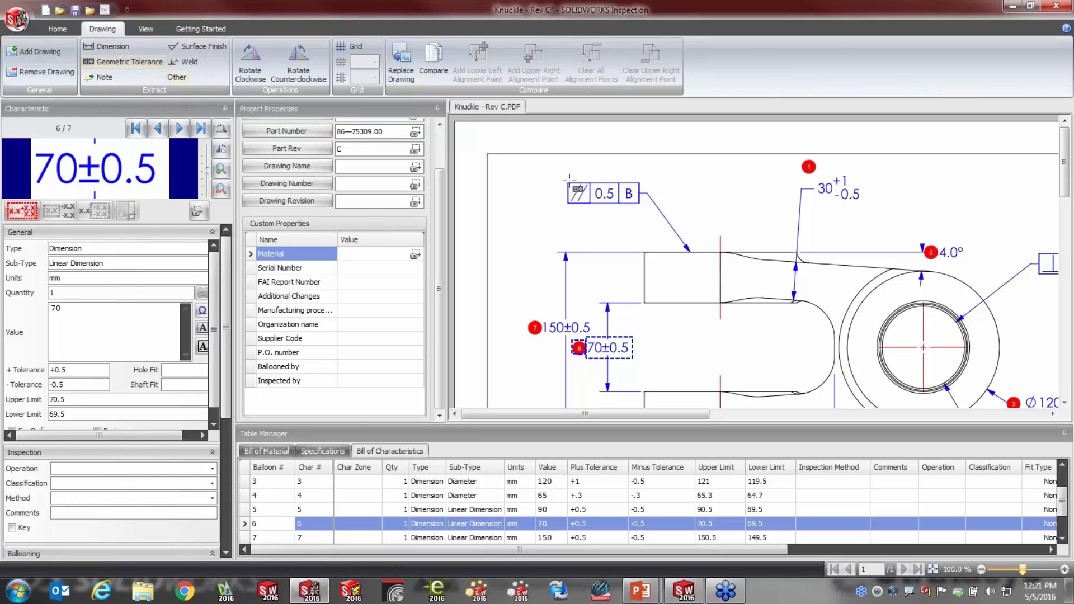
drag(565, 180, 649, 218)
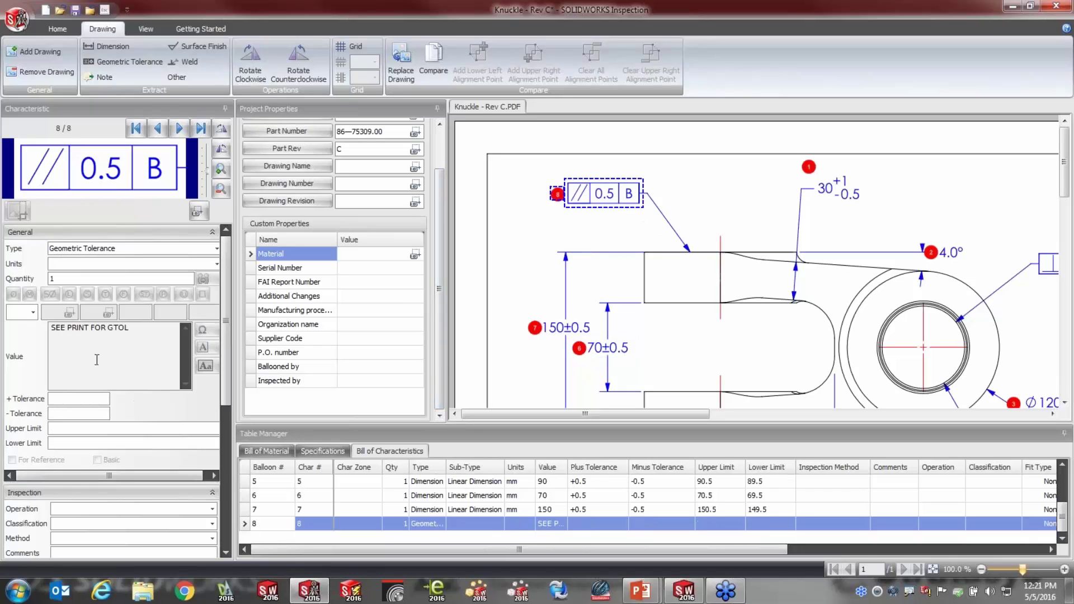
Step: Define the geometric tolerance value of characteristic 8 as Parallelism with a captured tolerance of 0.5 and datum B
triple_click(128, 331)
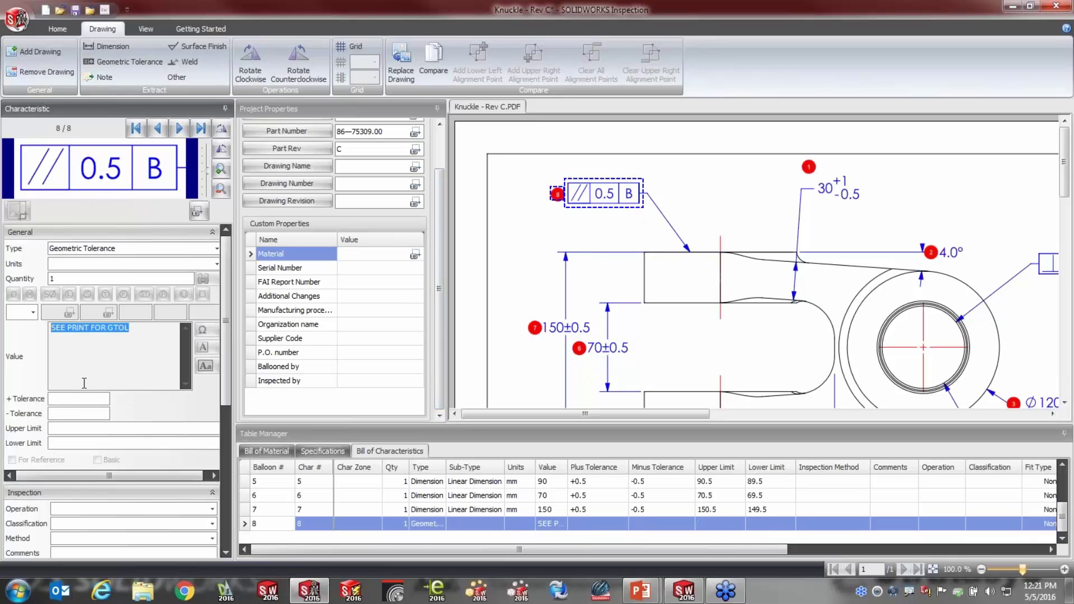
click(33, 312)
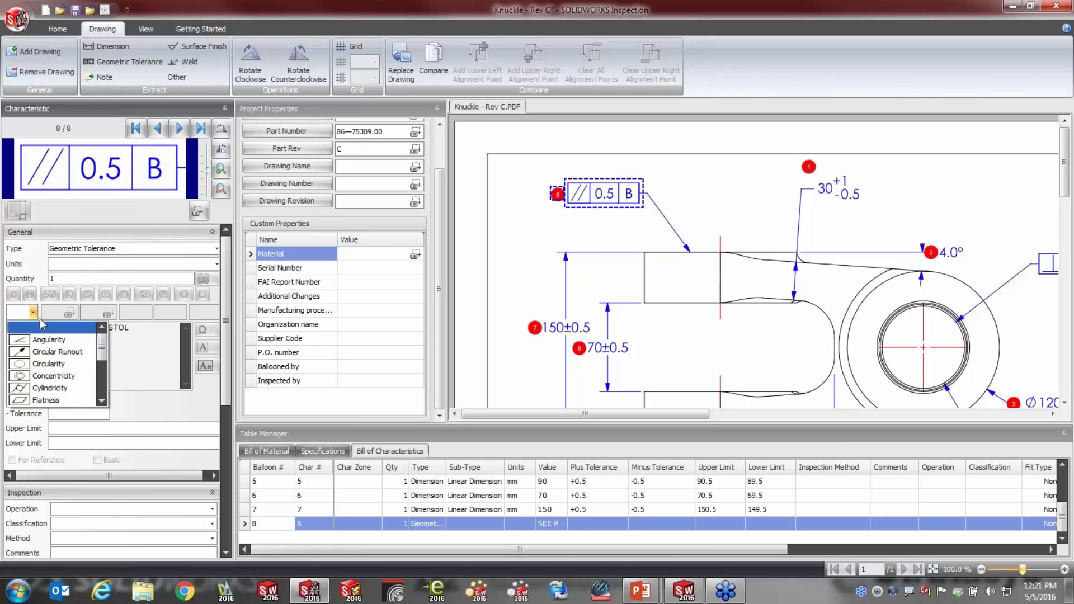
scroll(101, 353, down, 2)
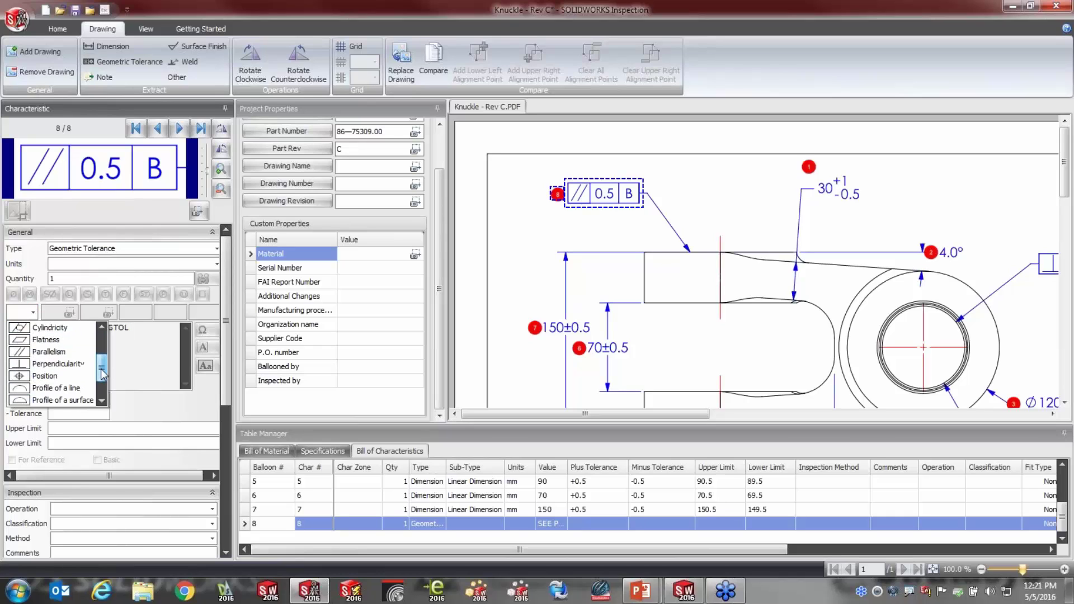
click(79, 353)
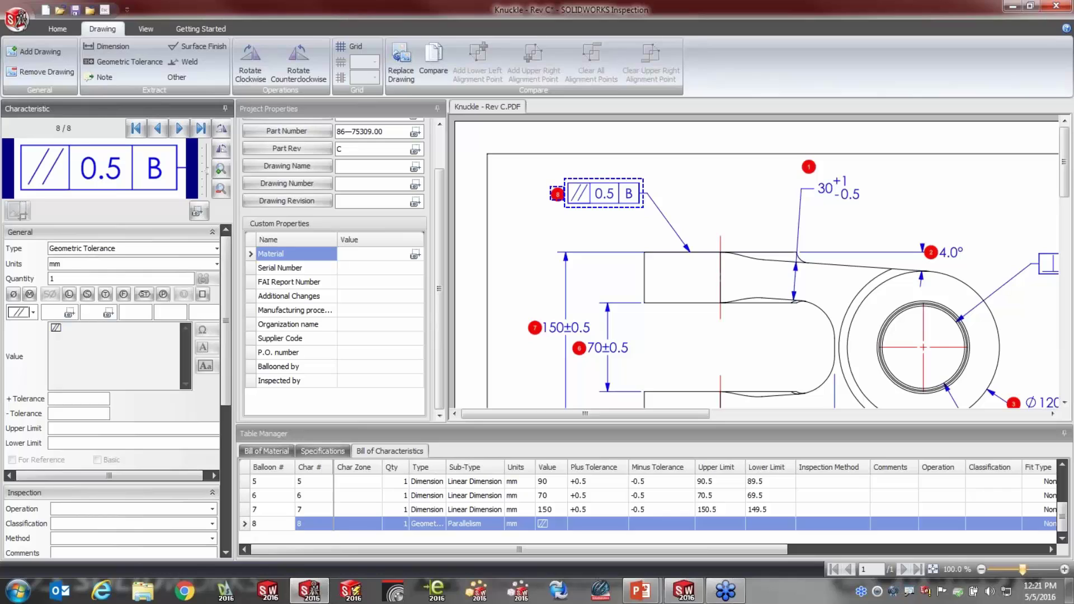
click(70, 312)
drag(76, 151, 122, 185)
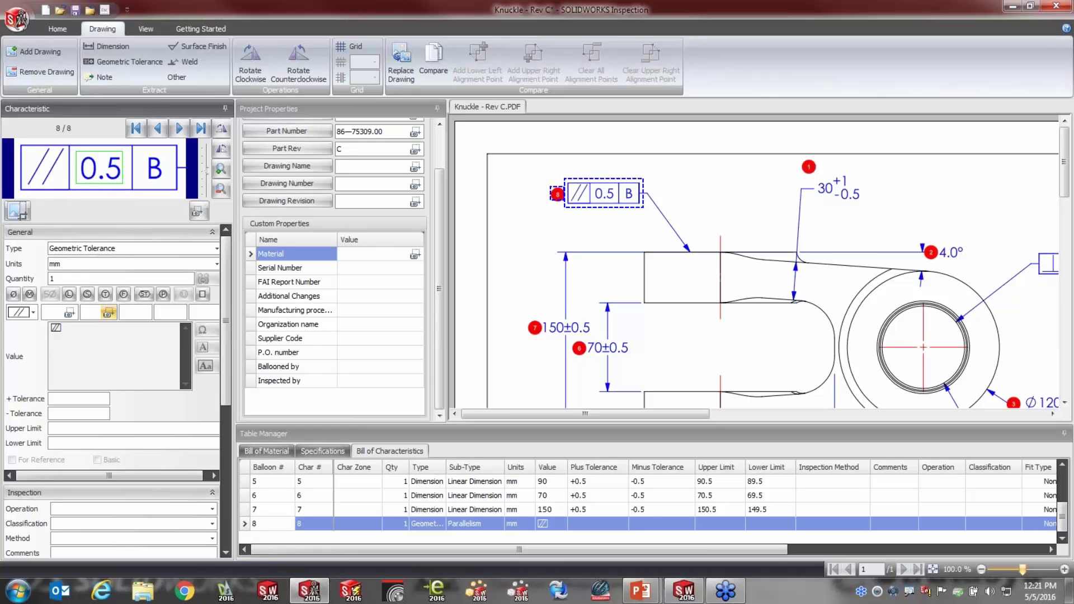
click(133, 311)
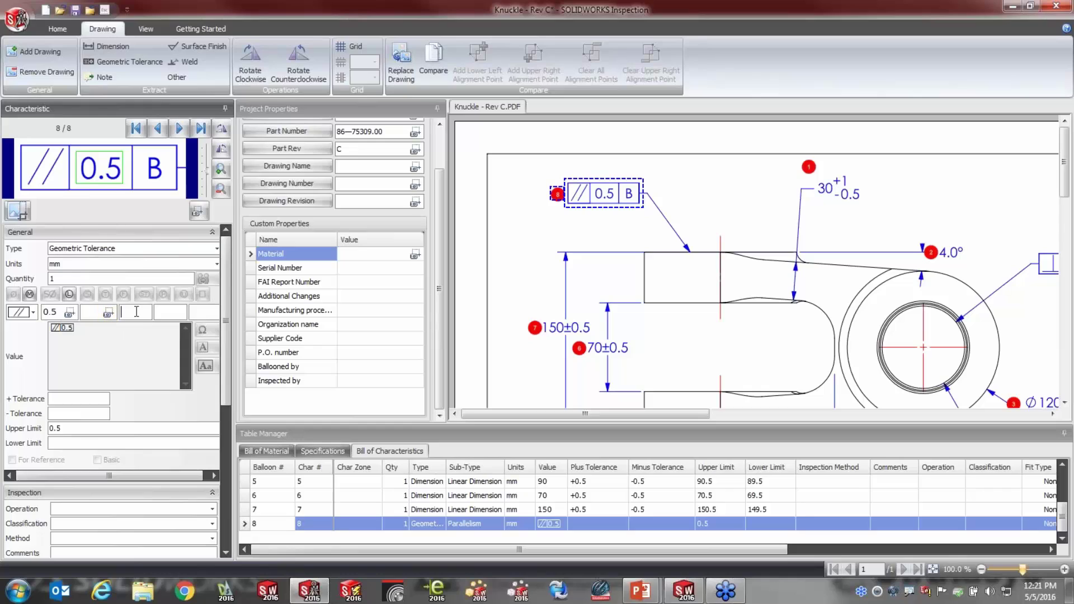
text(B)
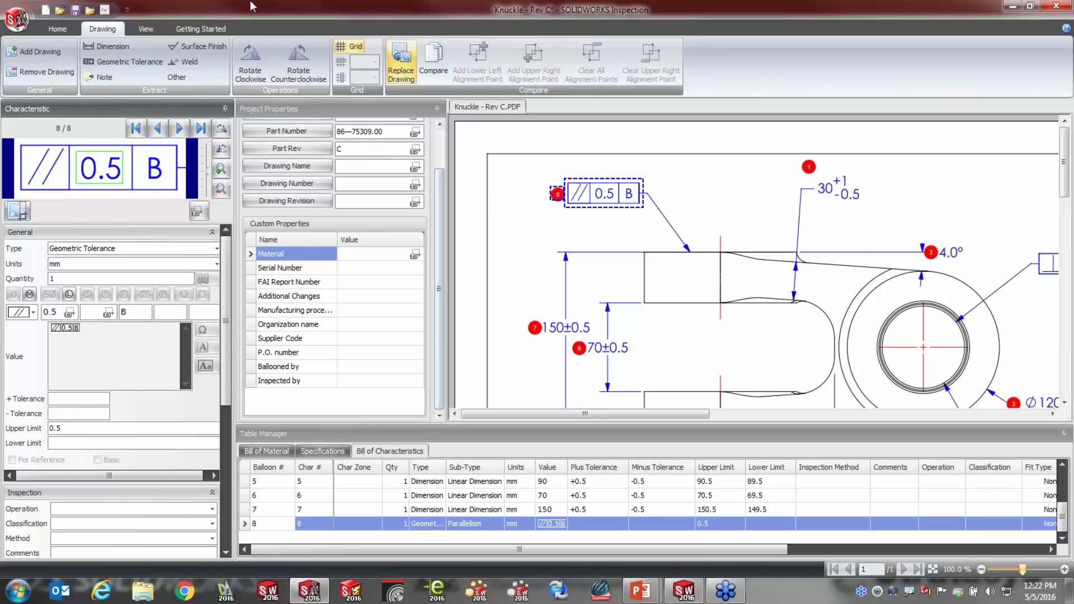
Step: Export the inspection project to Excel using the AS9102 - Resemin.xlt template
click(65, 26)
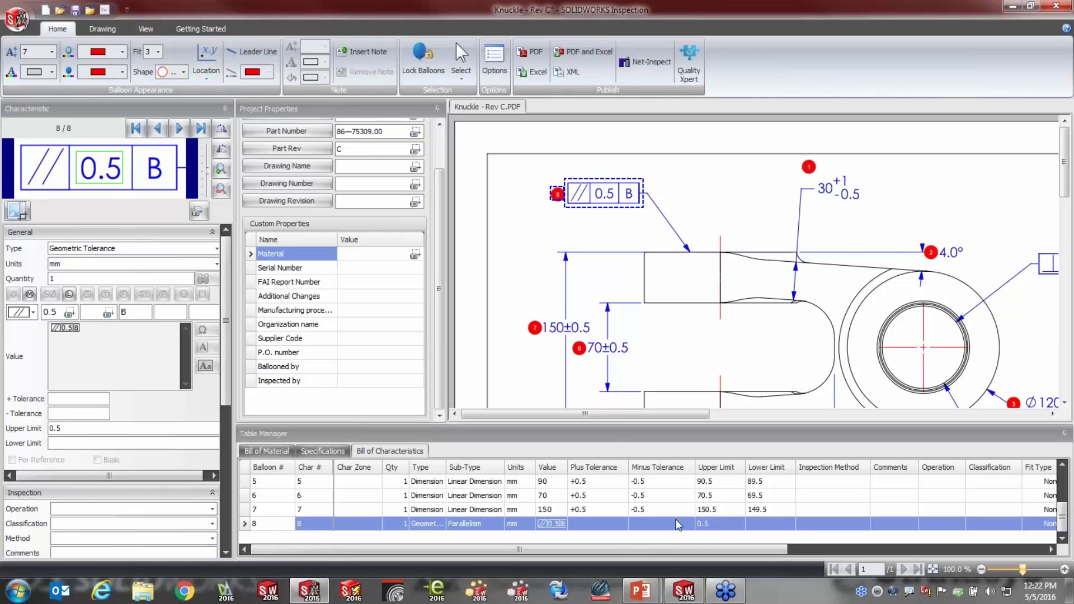
click(531, 72)
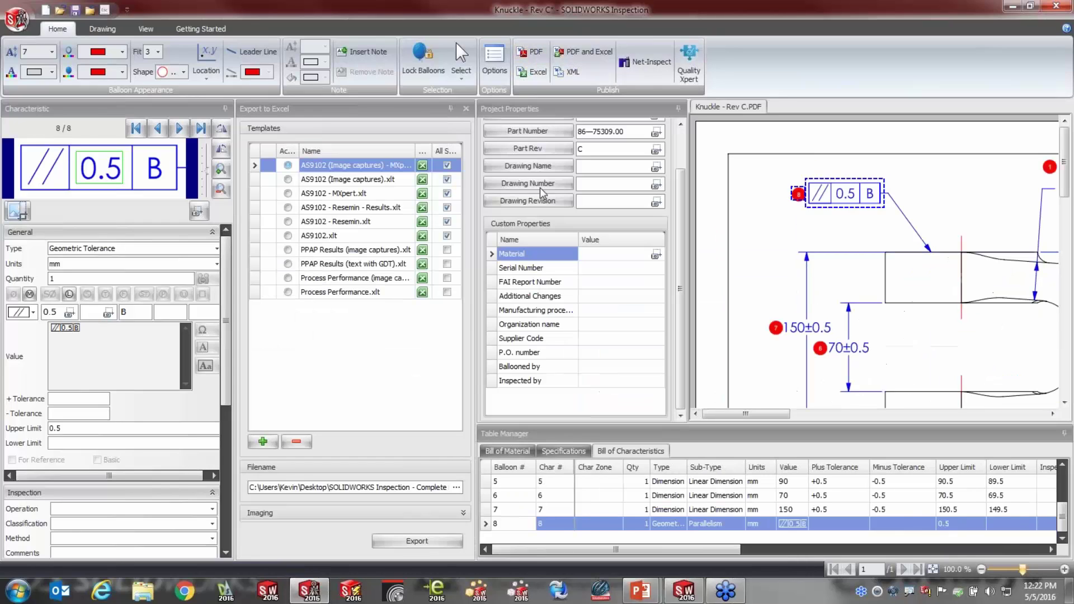
click(288, 222)
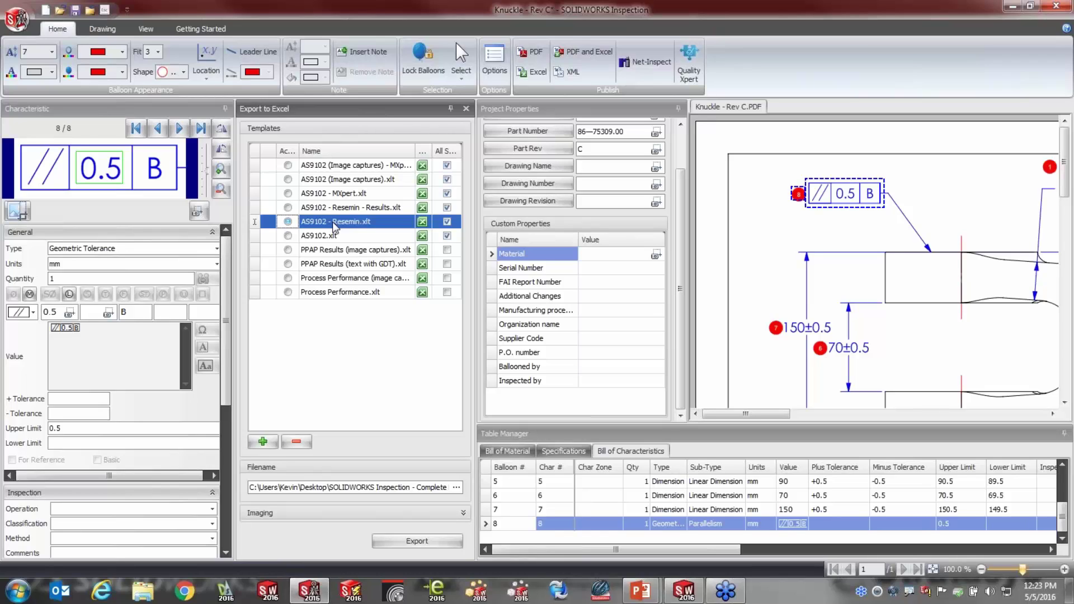
click(415, 540)
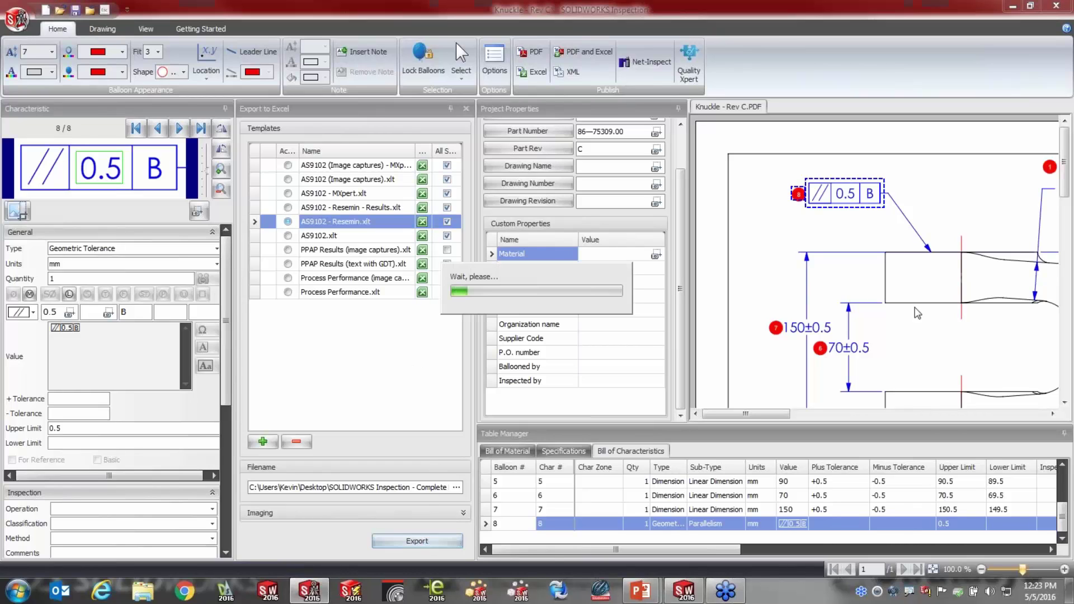
Step: Switch to Excel and check Form3 of the exported report, covering requirements, units and limits of each characteristic, and minimize it
key(alt+Tab)
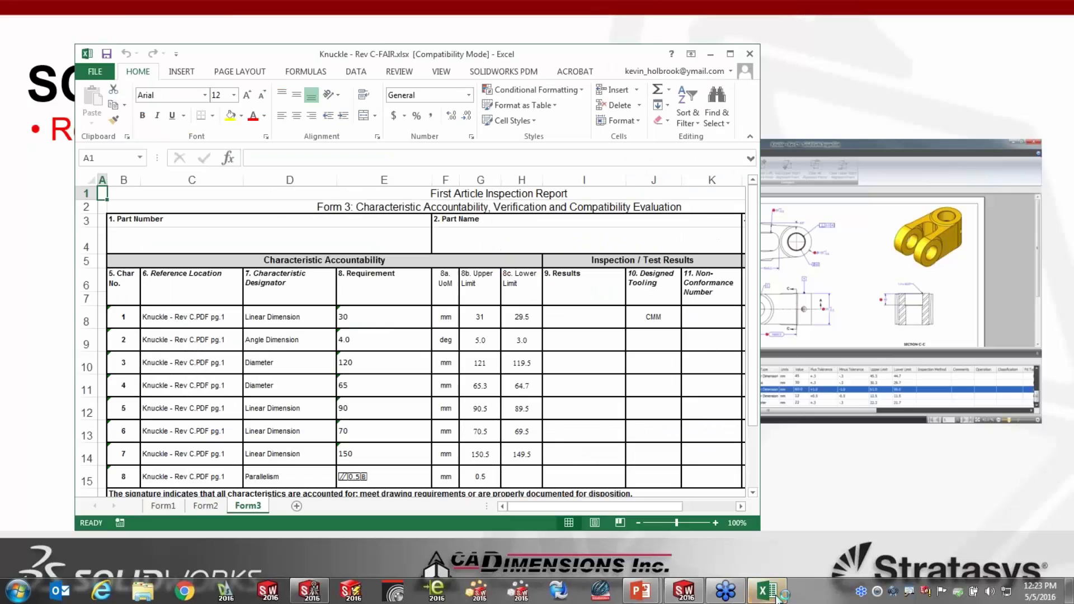
scroll(591, 333, down, 3)
scroll(592, 333, up, 2)
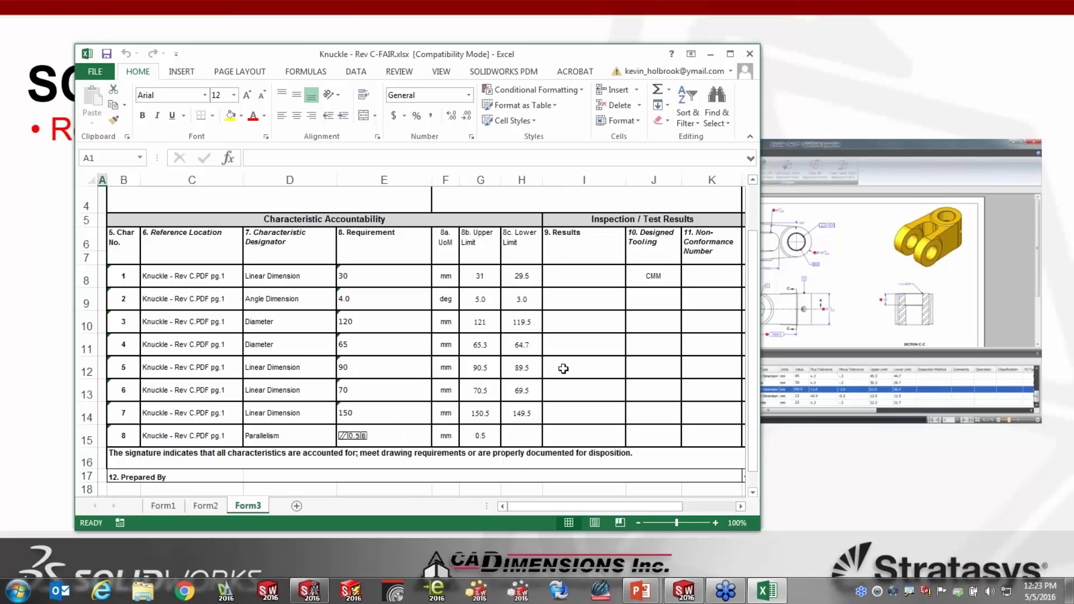
click(715, 55)
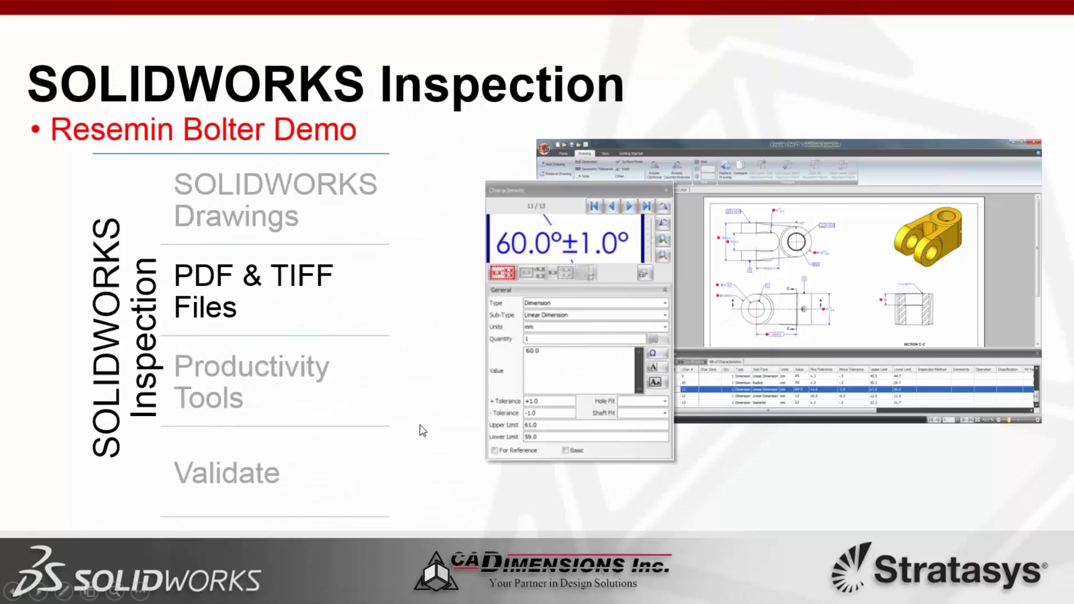
click(418, 438)
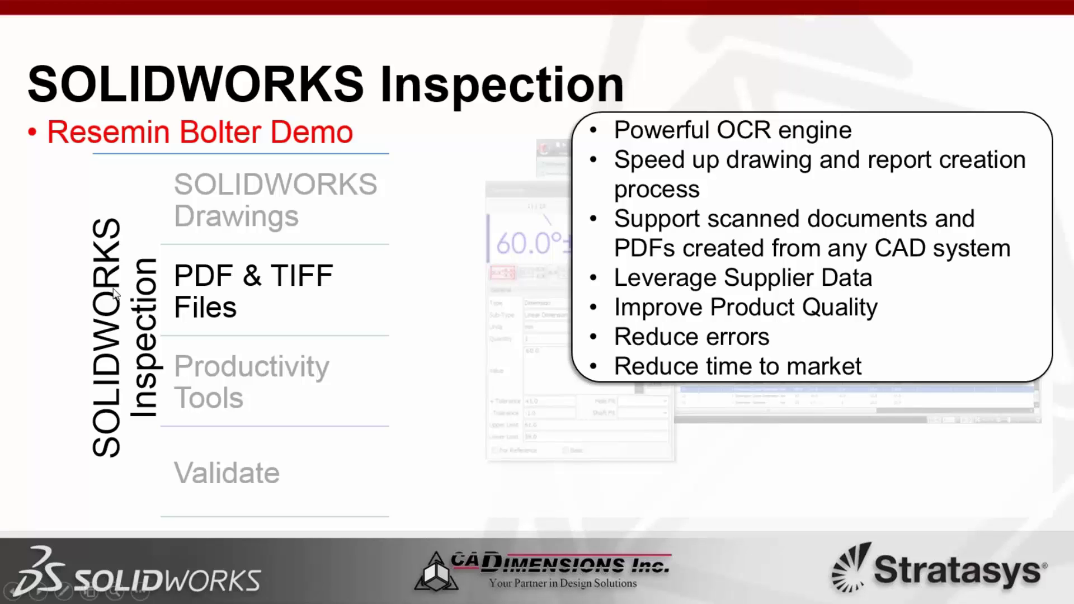
click(436, 327)
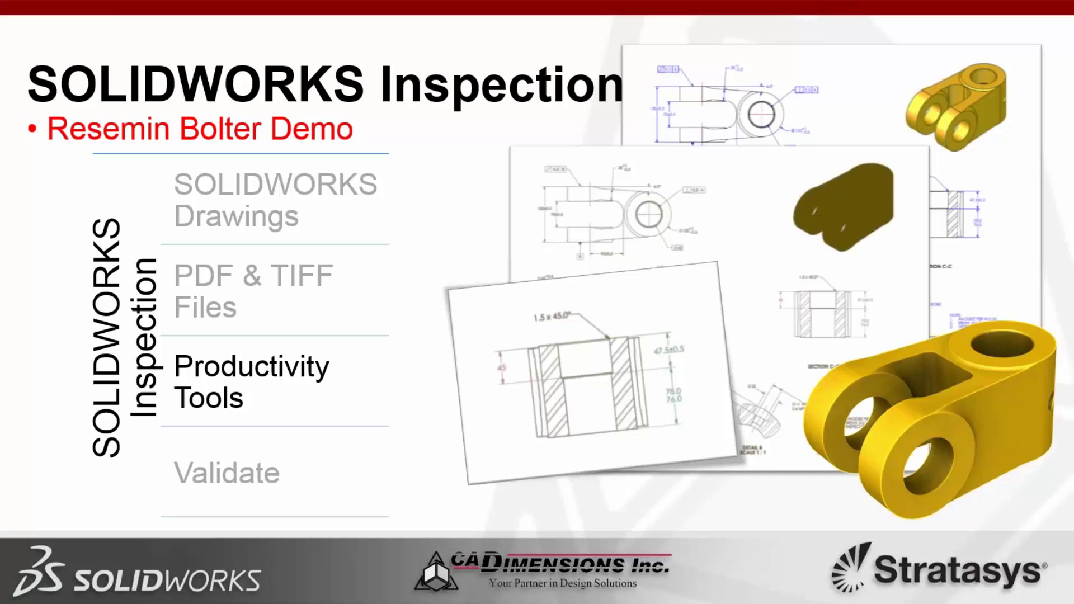
Step: Switch back to SOLIDWORKS Inspection and auto-hide the project properties to widen the drawing area
key(super+Tab)
key(super+Tab)
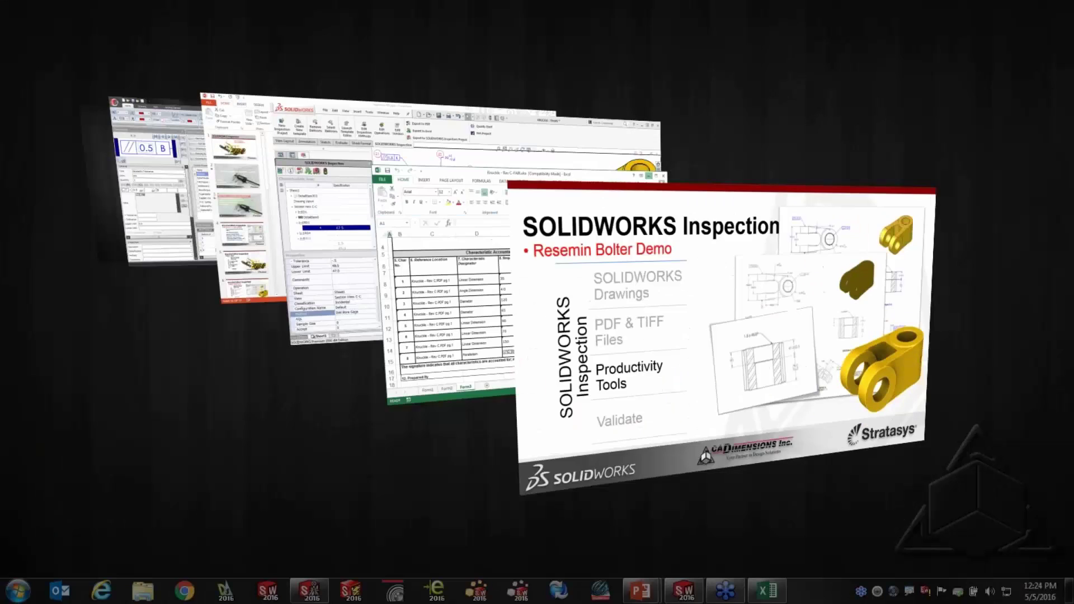
key(super+Tab)
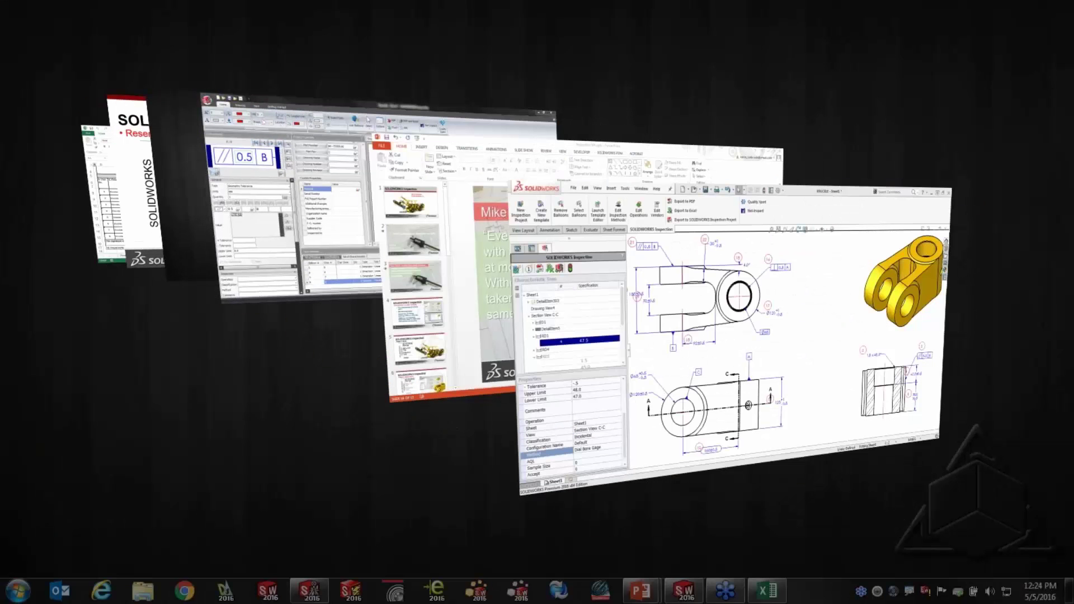
key(super+Tab)
key(super+Tab)
key(super+Tab)
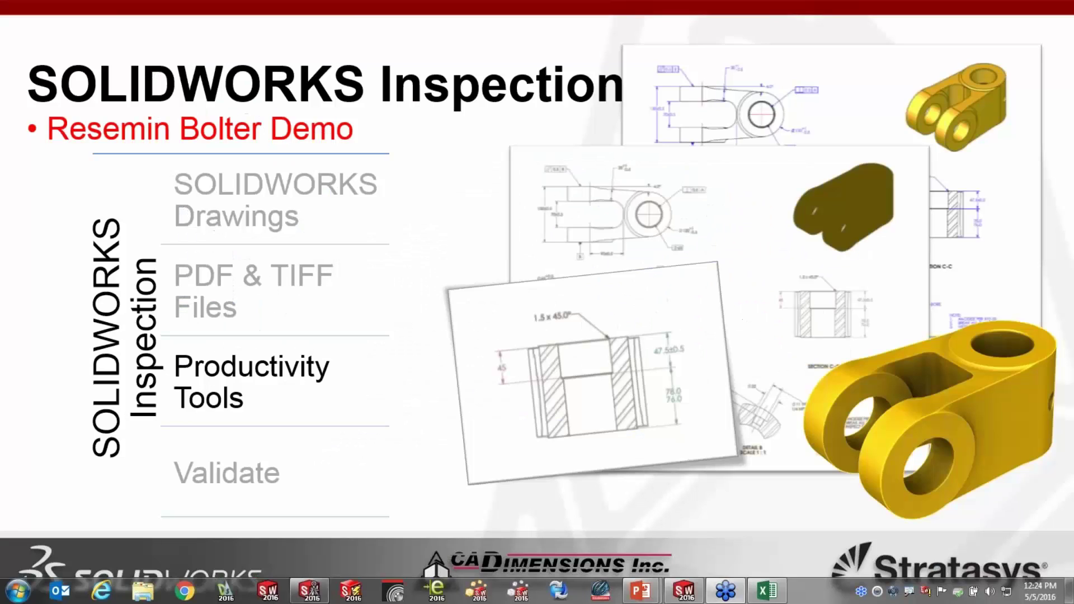
key(super+Tab)
key(super+Tab)
key(super+Tab)
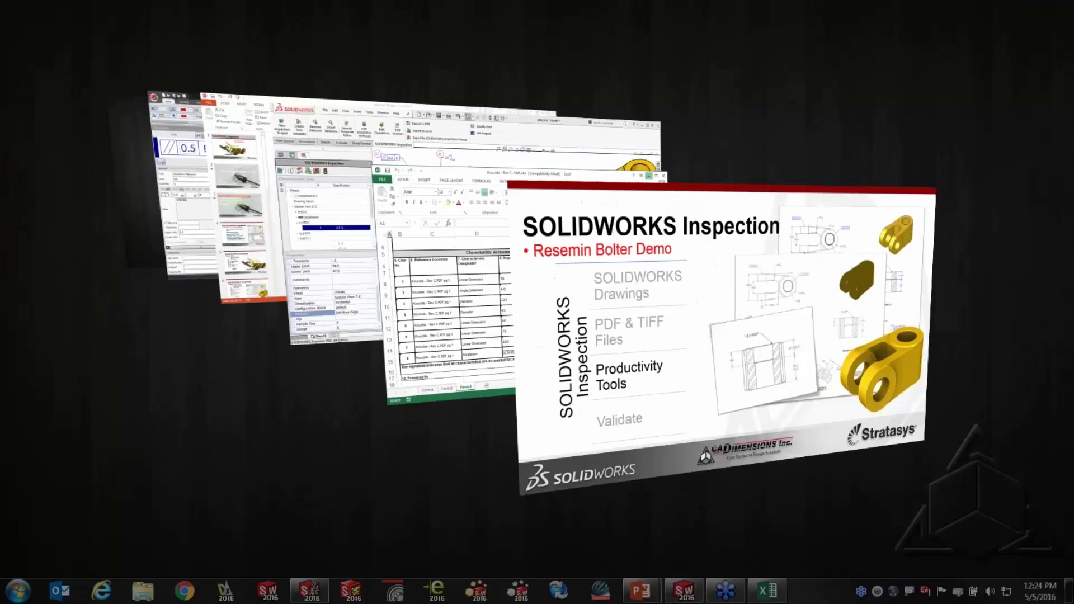
key(super+Tab)
key(super+Tab)
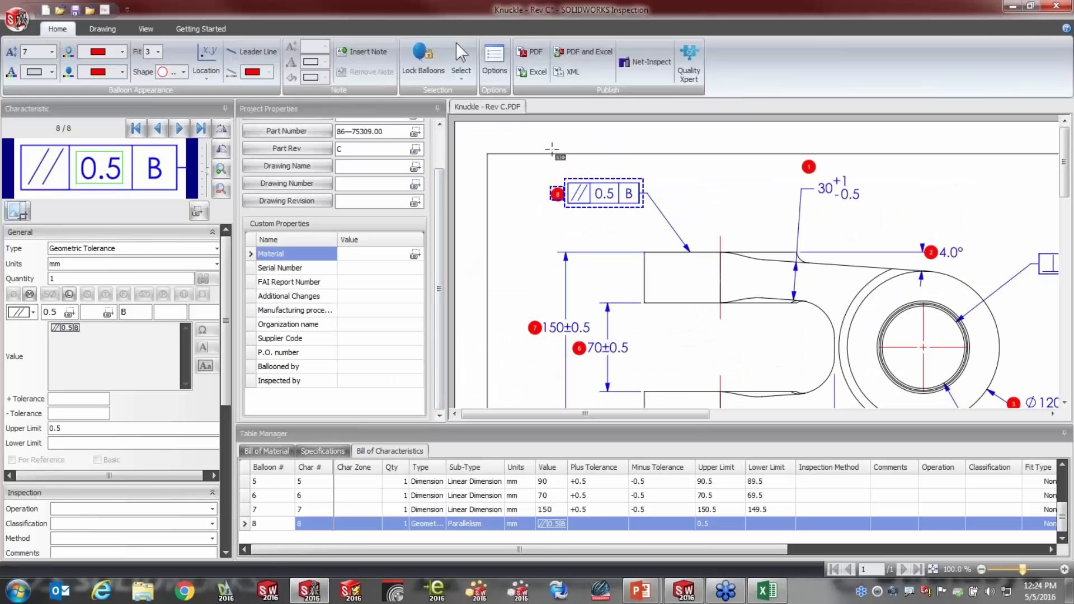
scroll(437, 114, up, 1)
click(437, 109)
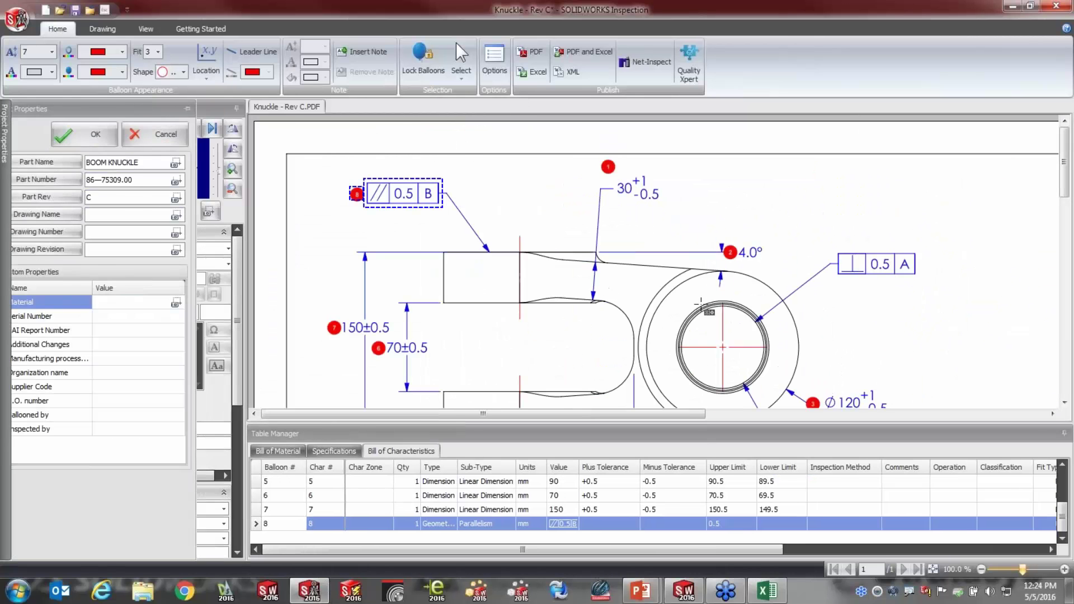
Step: Add a zone grid to the drawing with 4 rows numbered from 1 and 6 columns lettered from A
scroll(655, 263, down, 5)
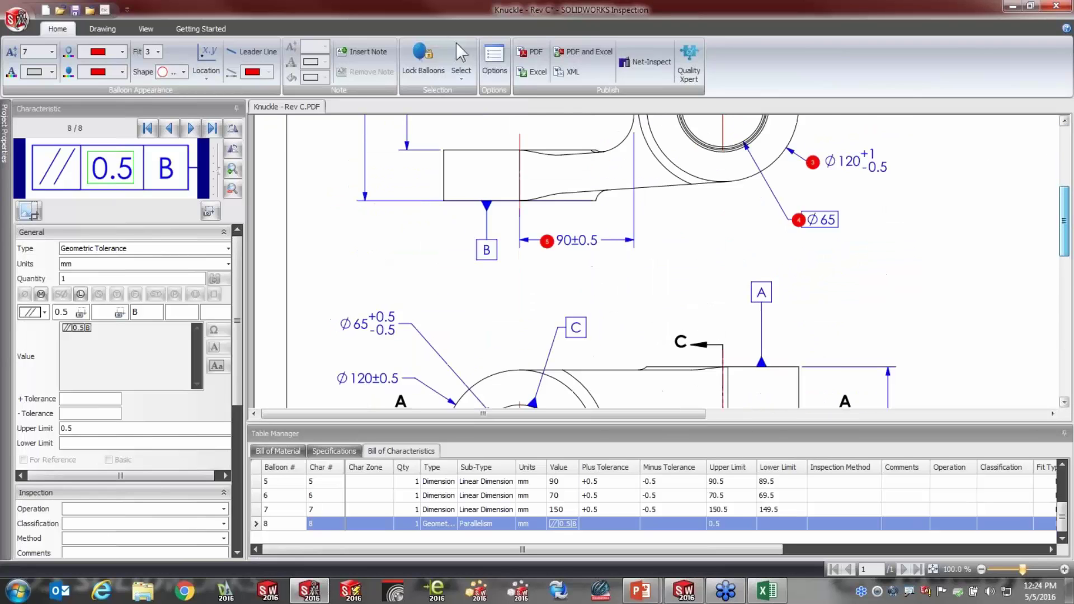
scroll(655, 263, up, 3)
scroll(654, 263, up, 3)
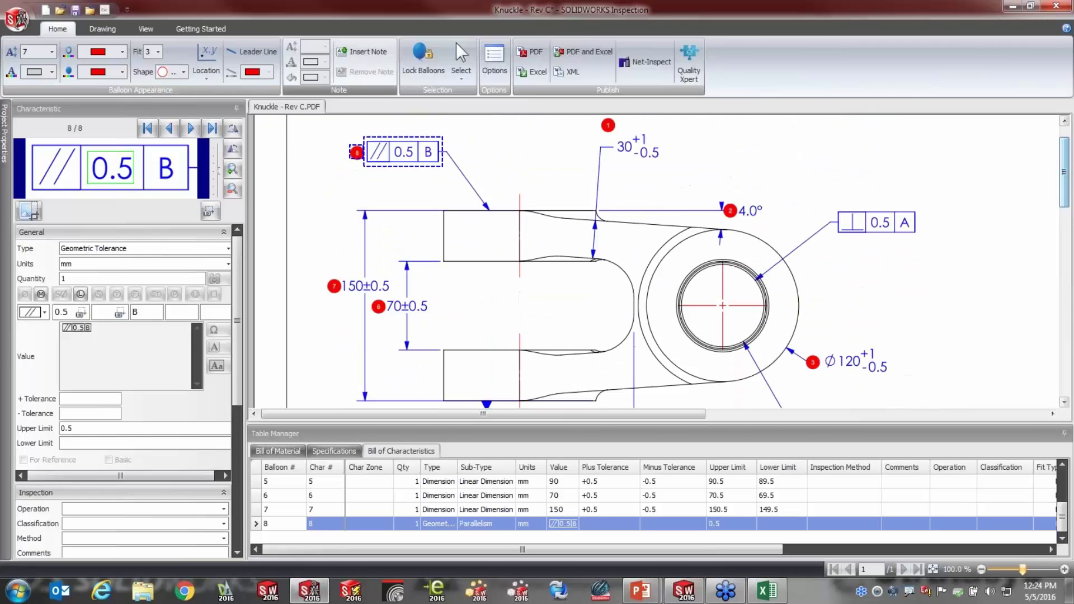
click(102, 29)
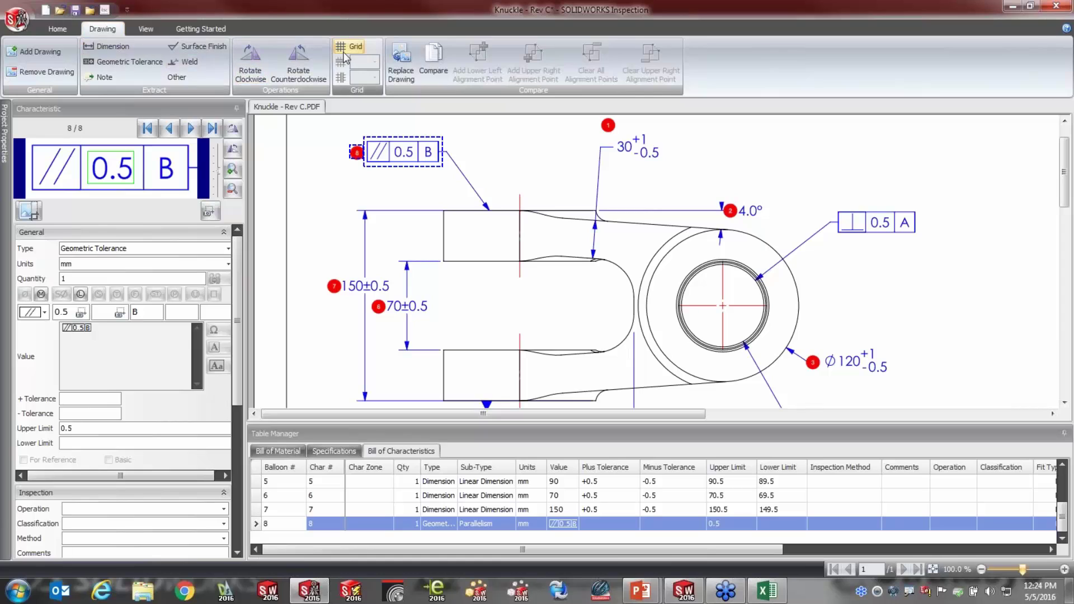
click(997, 569)
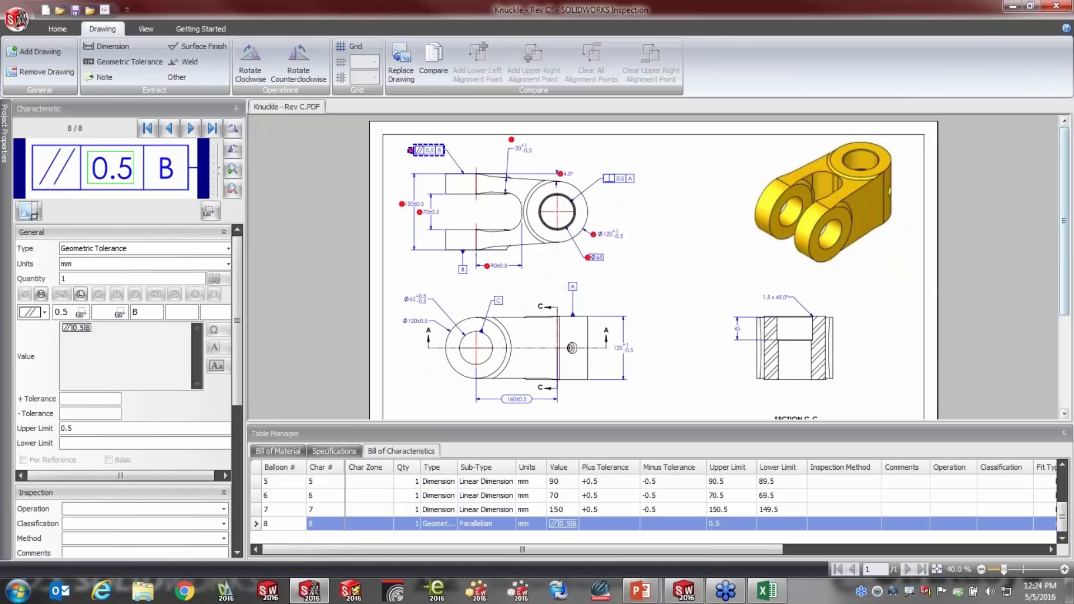
drag(1064, 268, 1063, 280)
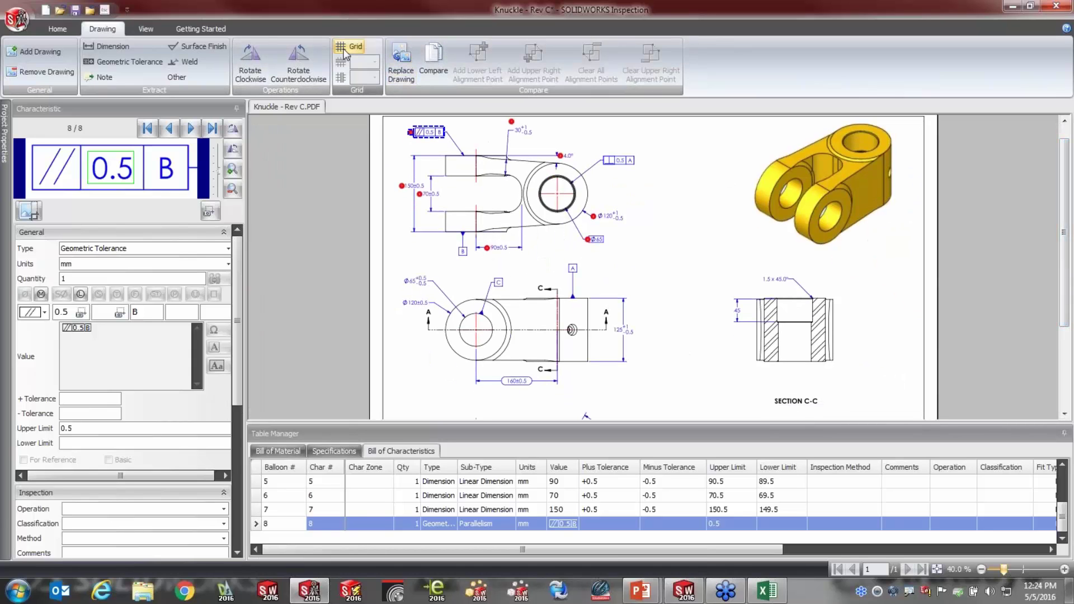
click(352, 47)
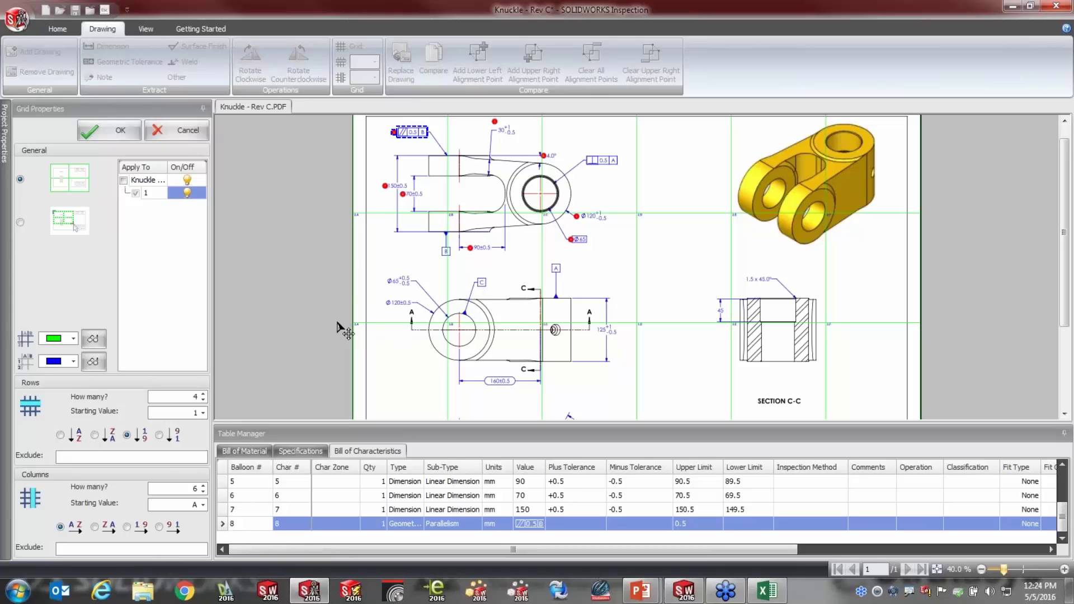
click(96, 132)
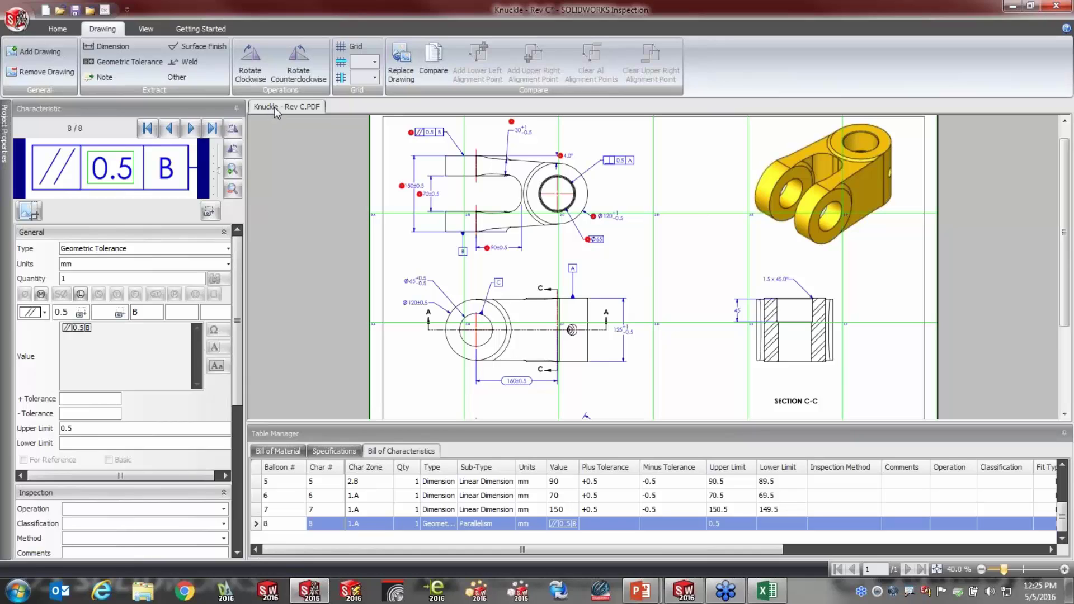
click(146, 29)
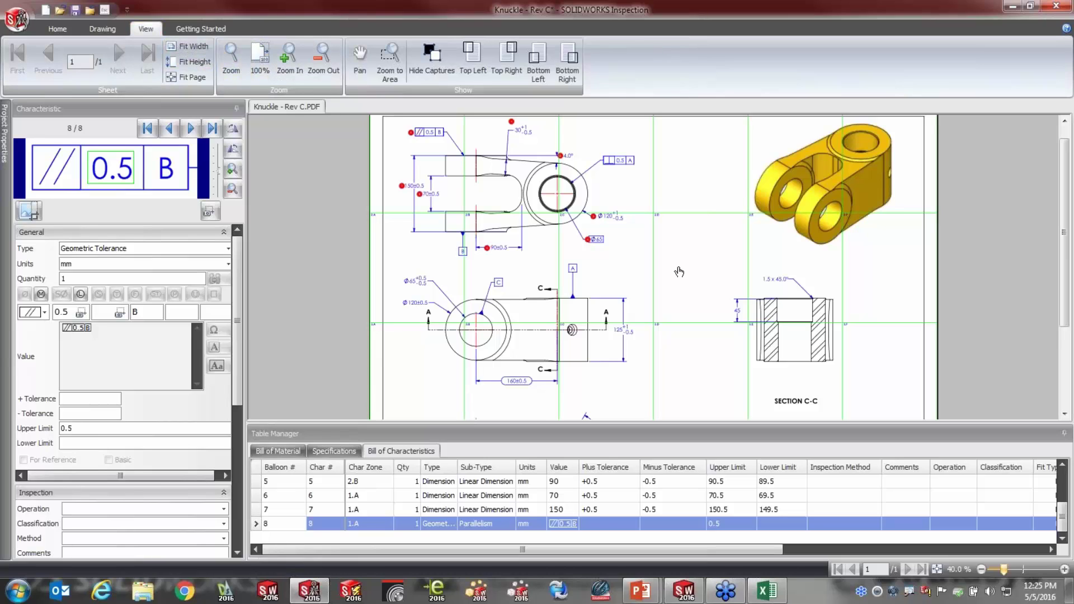
drag(679, 272, 695, 290)
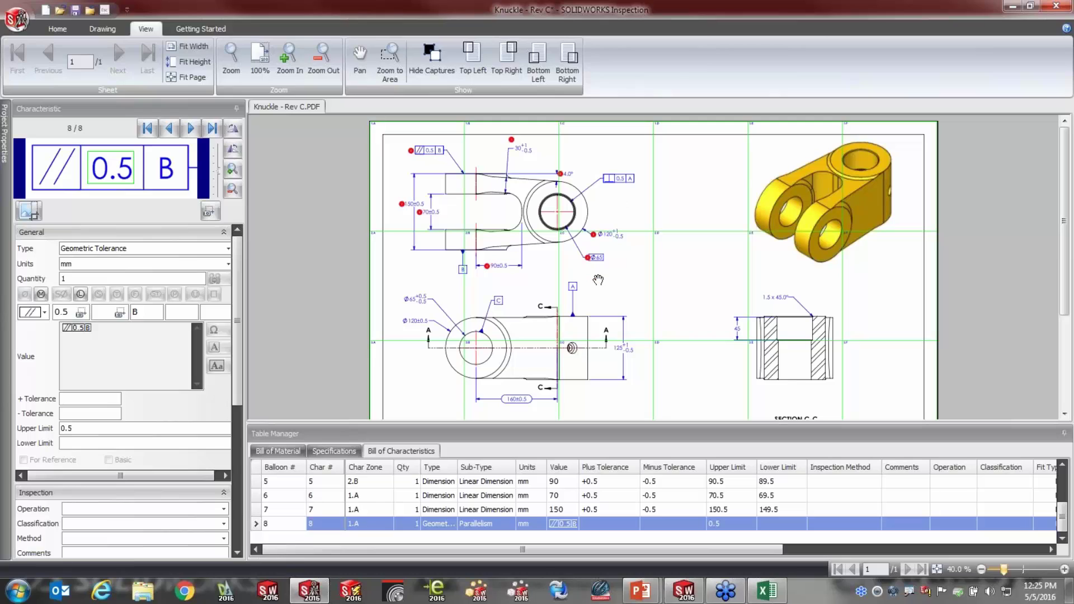
click(432, 58)
click(57, 28)
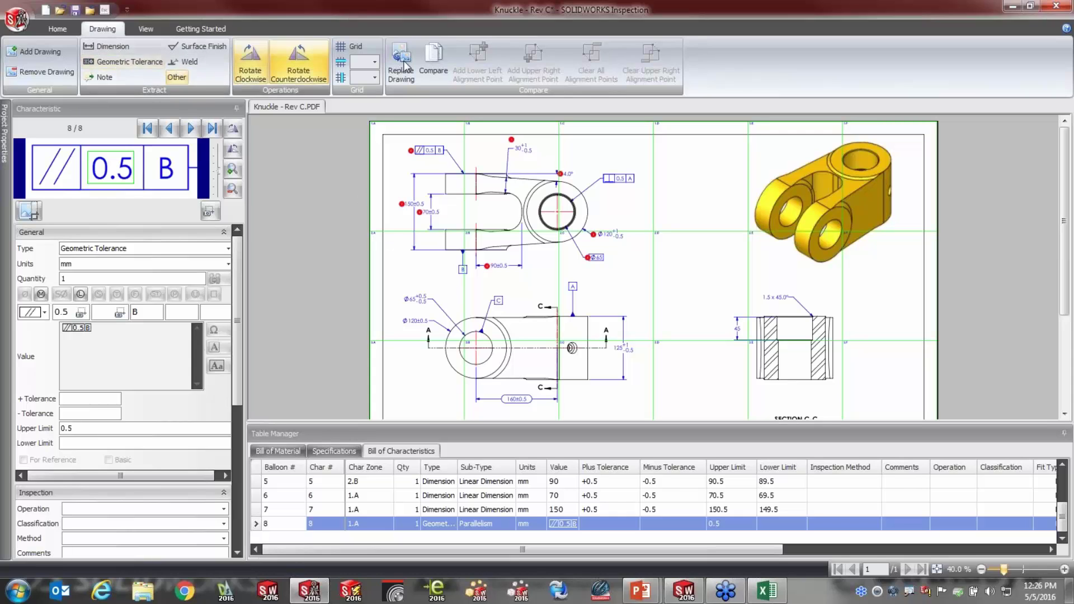
Step: Start a drawing comparison of Knuckle - Rev C.PDF with Knuckle - Rev D.PDF as the comparison drawing
click(437, 68)
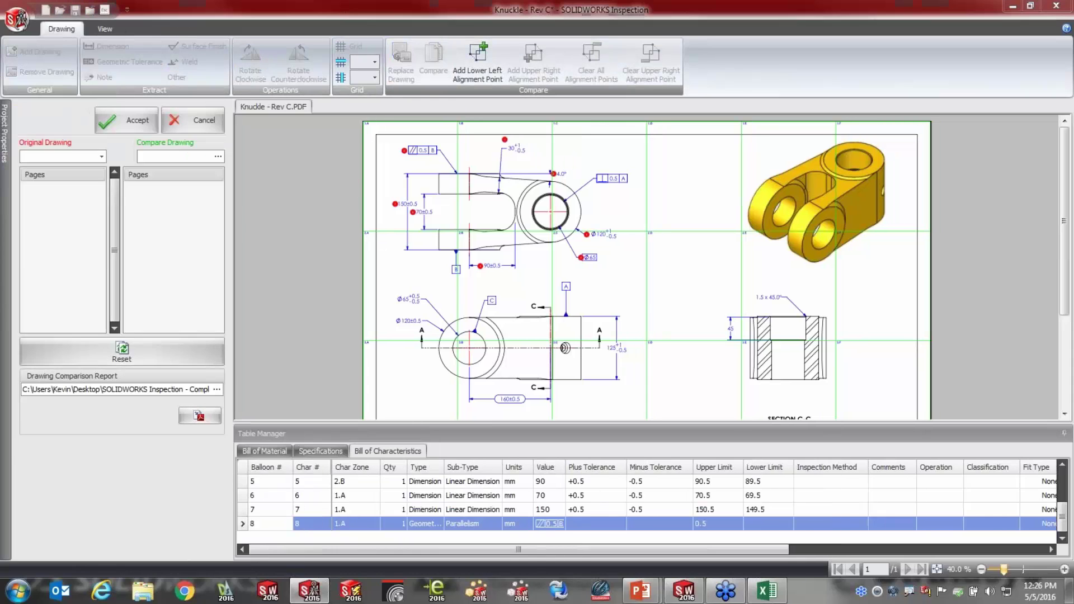
click(305, 146)
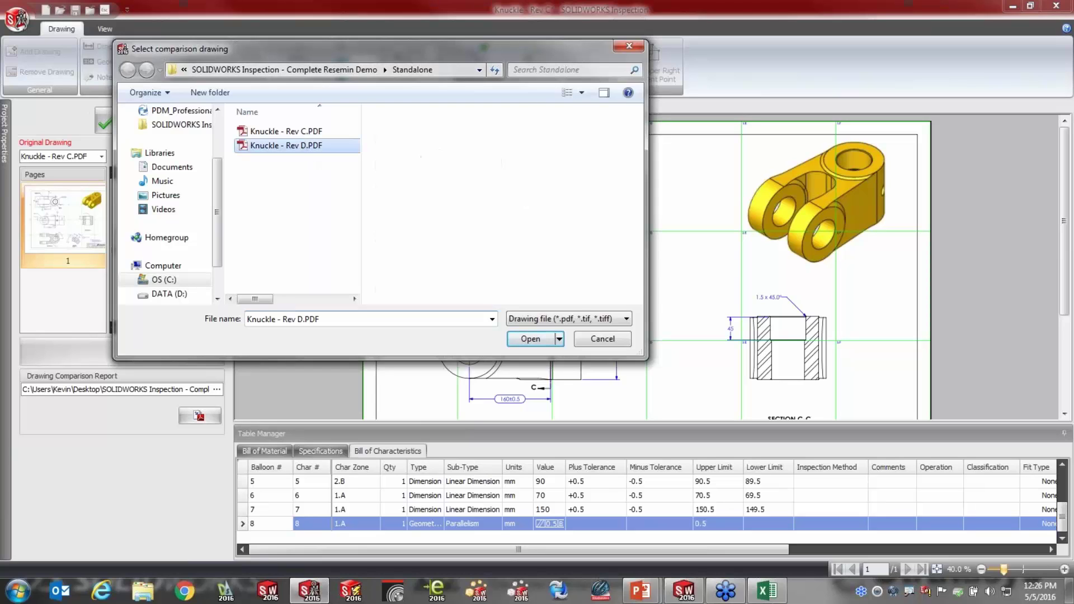
click(520, 339)
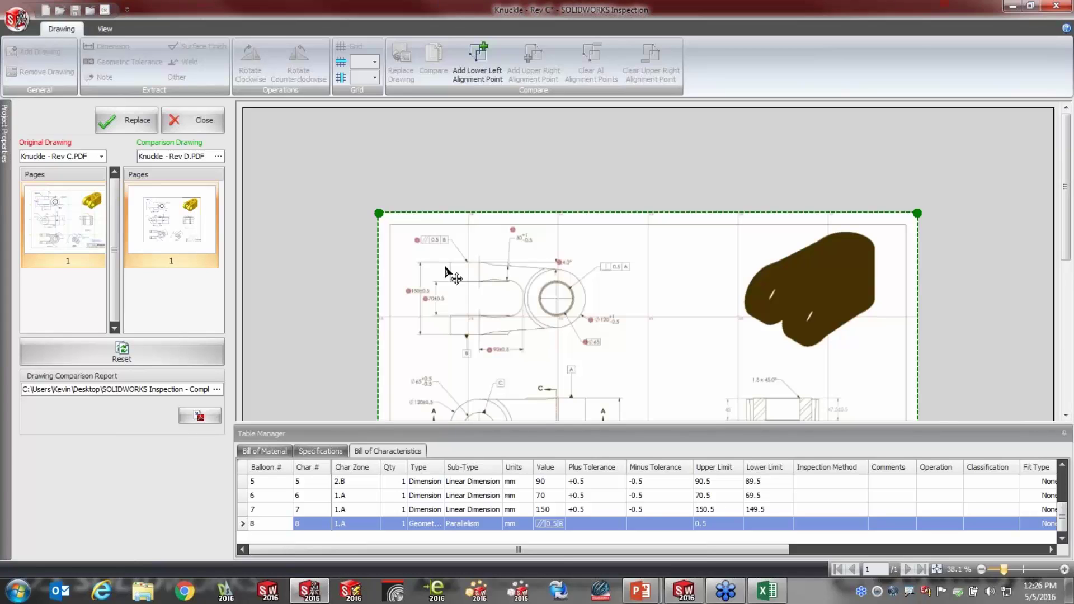
Step: Review the drawing comparison and replace Knuckle - Rev C.PDF with Knuckle - Rev D.PDF in the project
drag(1069, 173, 1069, 234)
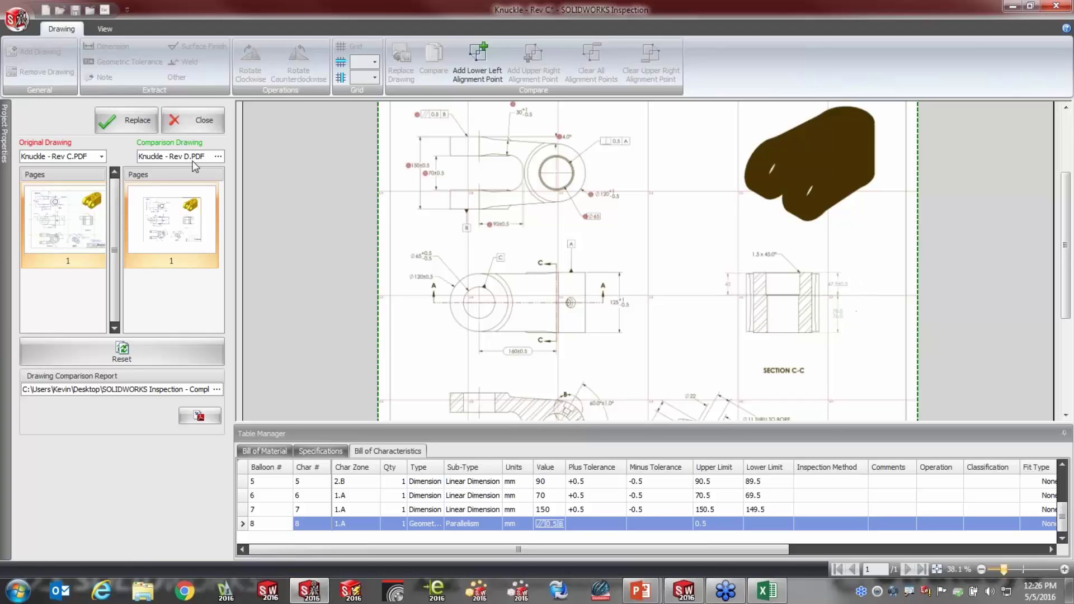
click(135, 120)
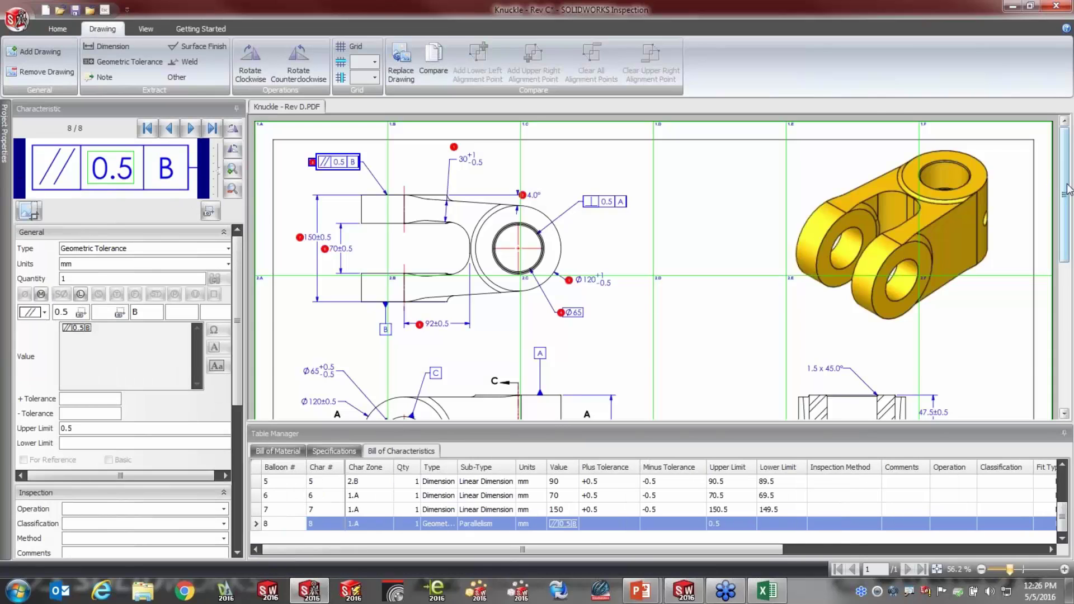
Step: Extract the 47.5±0.5 and 78.0/76.0 dimensions of Section C-C as new characteristics, declining to save the project
drag(1066, 191, 1068, 264)
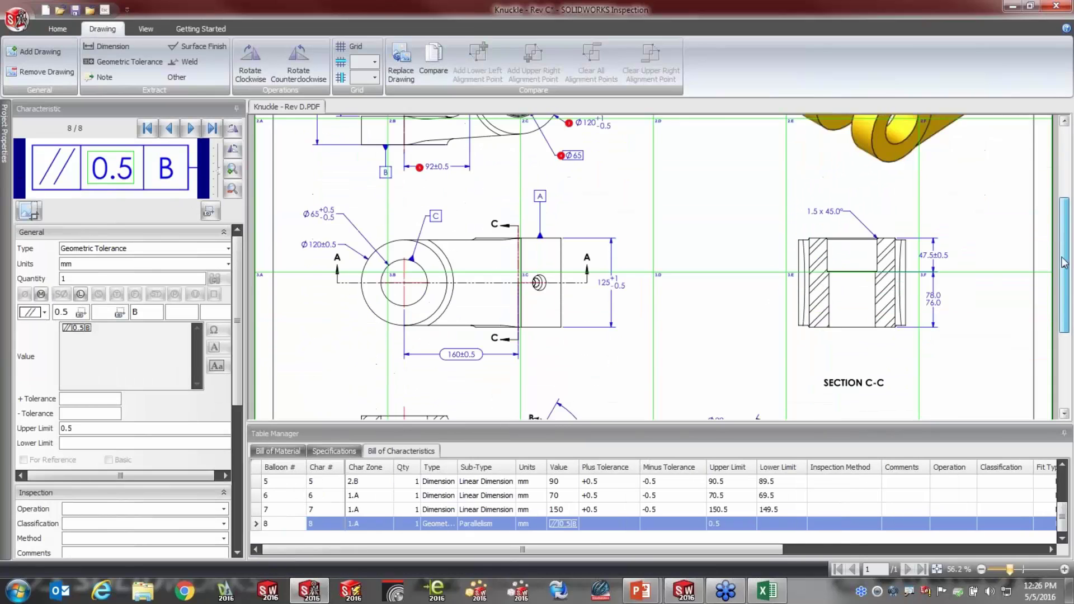
click(107, 47)
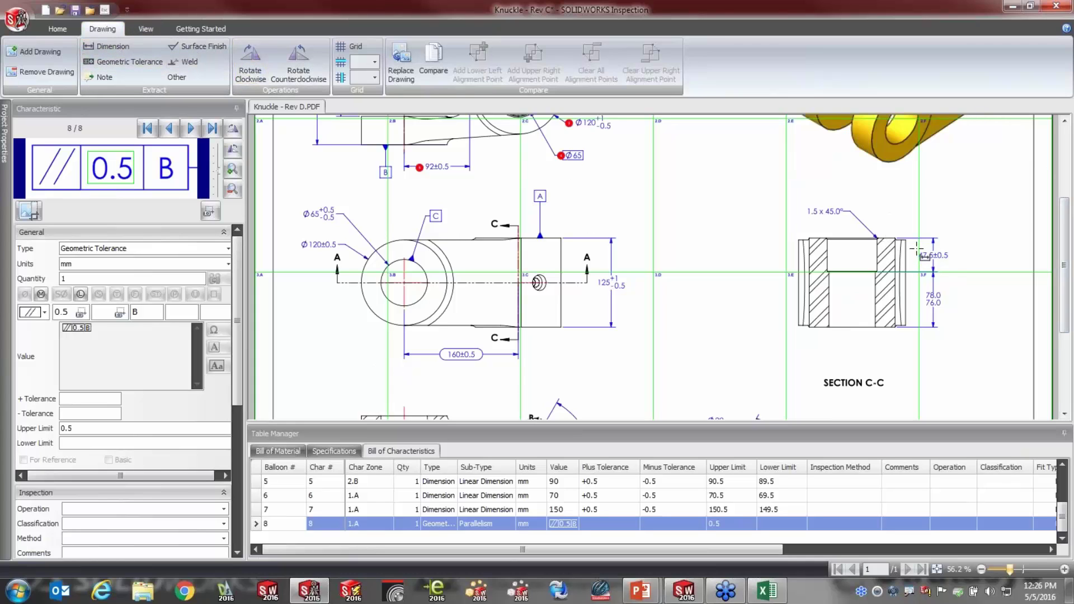
click(935, 257)
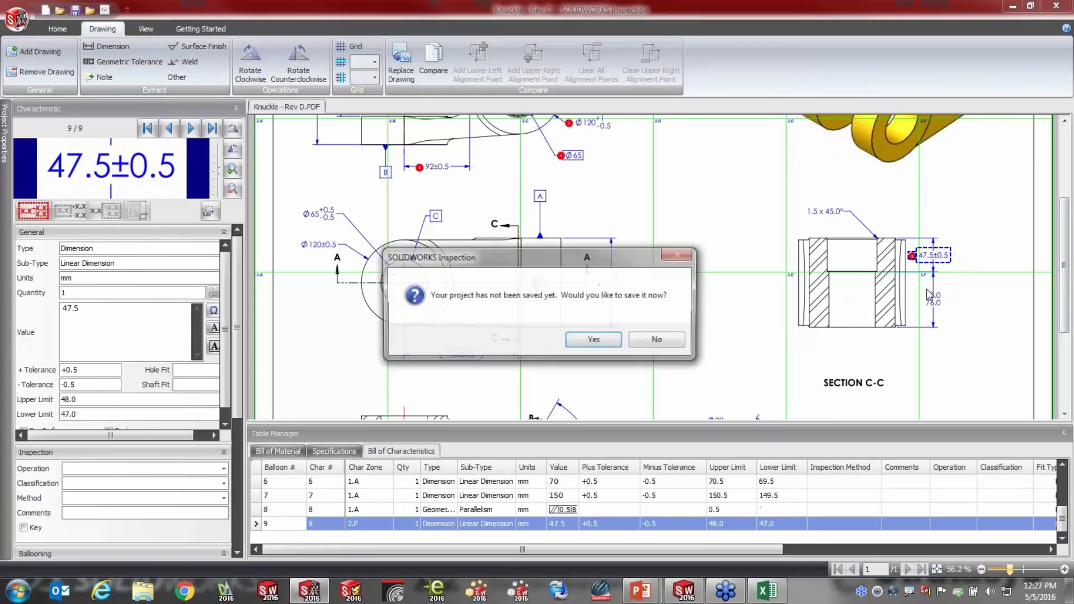
click(643, 340)
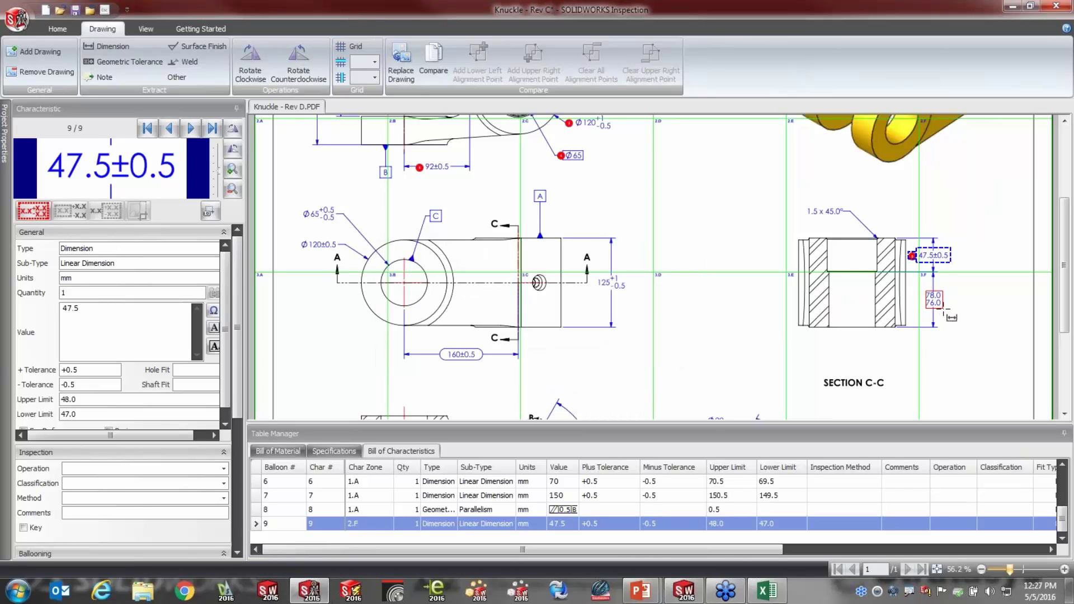
click(943, 309)
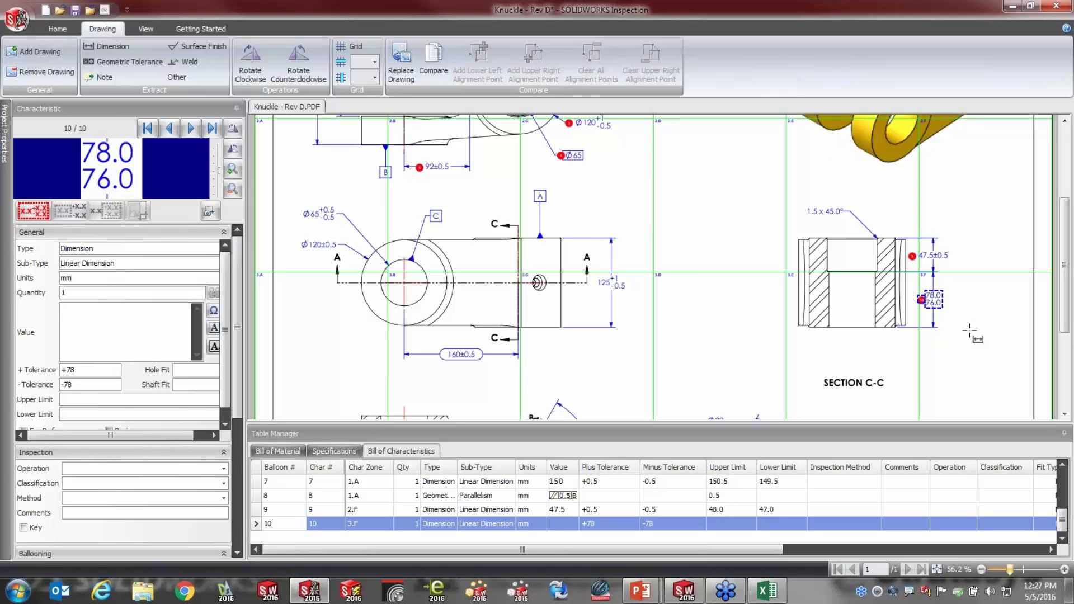
Step: Switch to the PowerPoint presentation and show the Productivity Tools summary
click(640, 590)
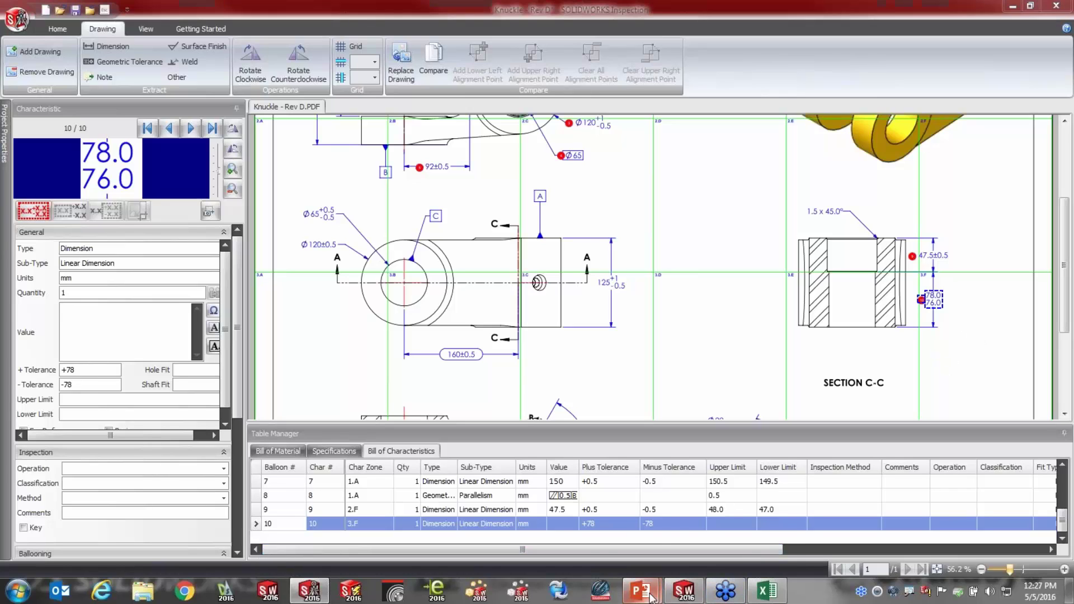
click(704, 527)
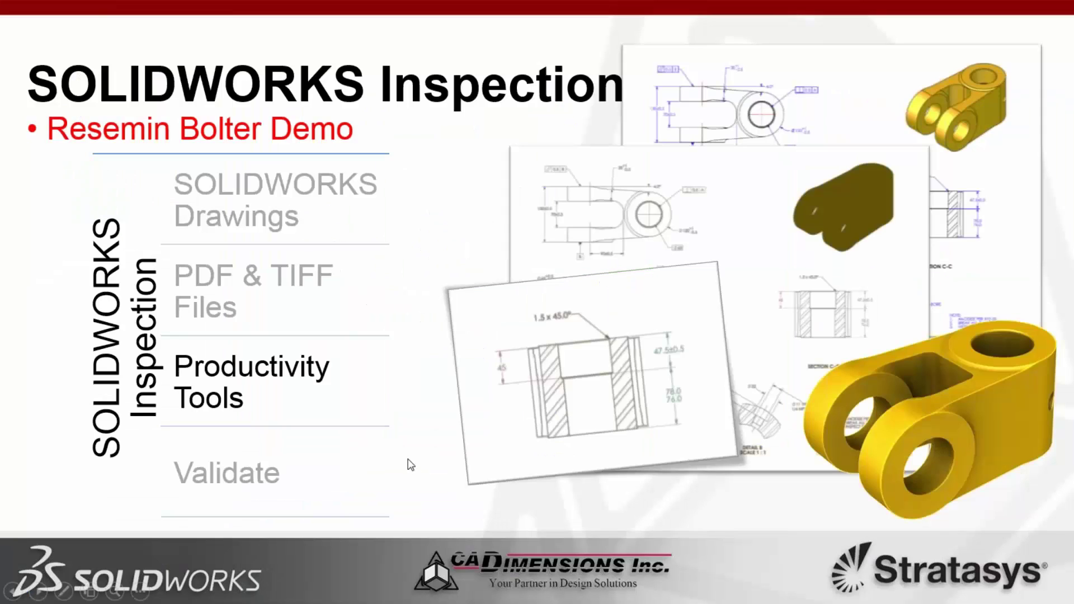
click(410, 464)
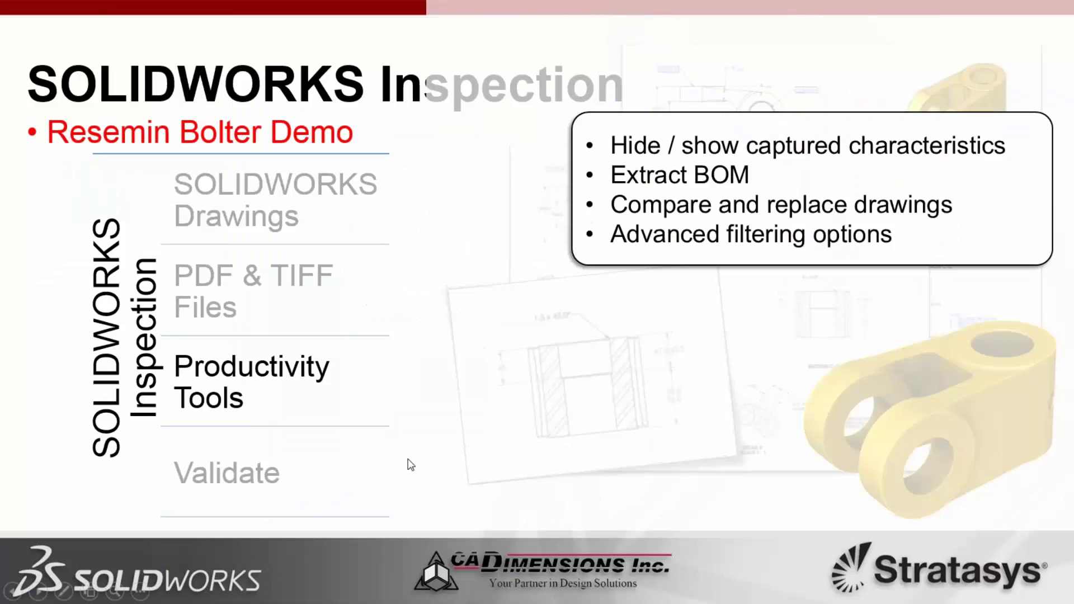
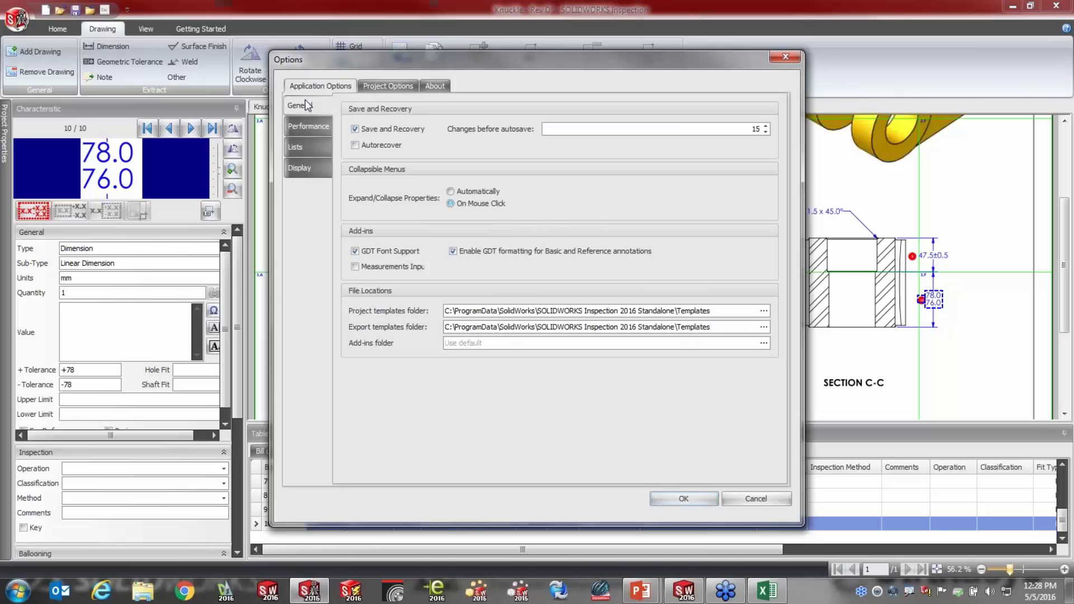
Step: Enable the Measurements Input add-in, then narrow the CMM import area and widen the measurements table beside the Bill of Characteristics
click(387, 266)
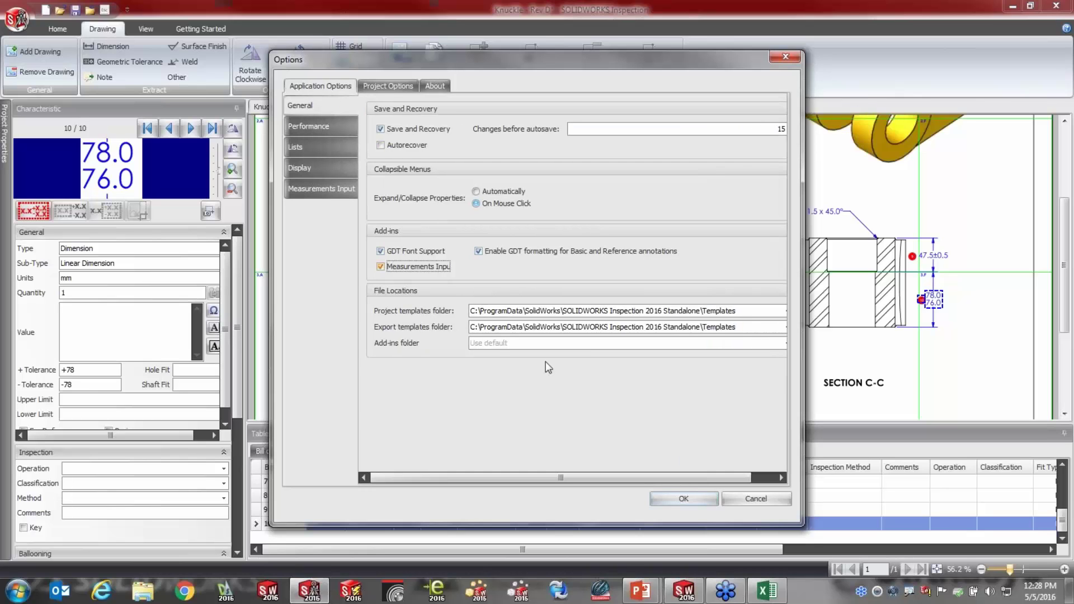
click(687, 499)
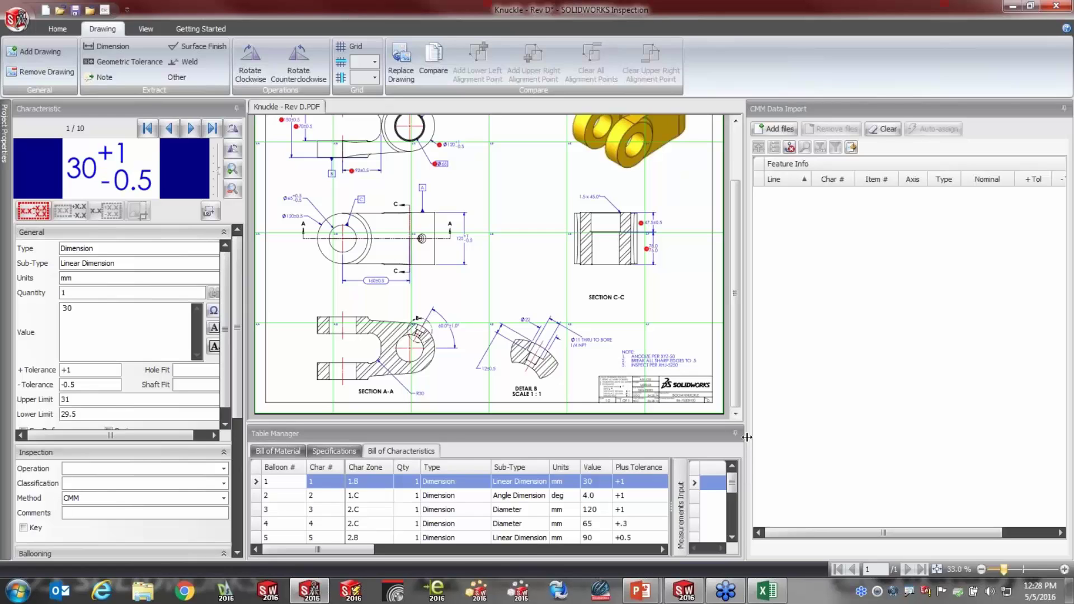
drag(745, 438, 855, 418)
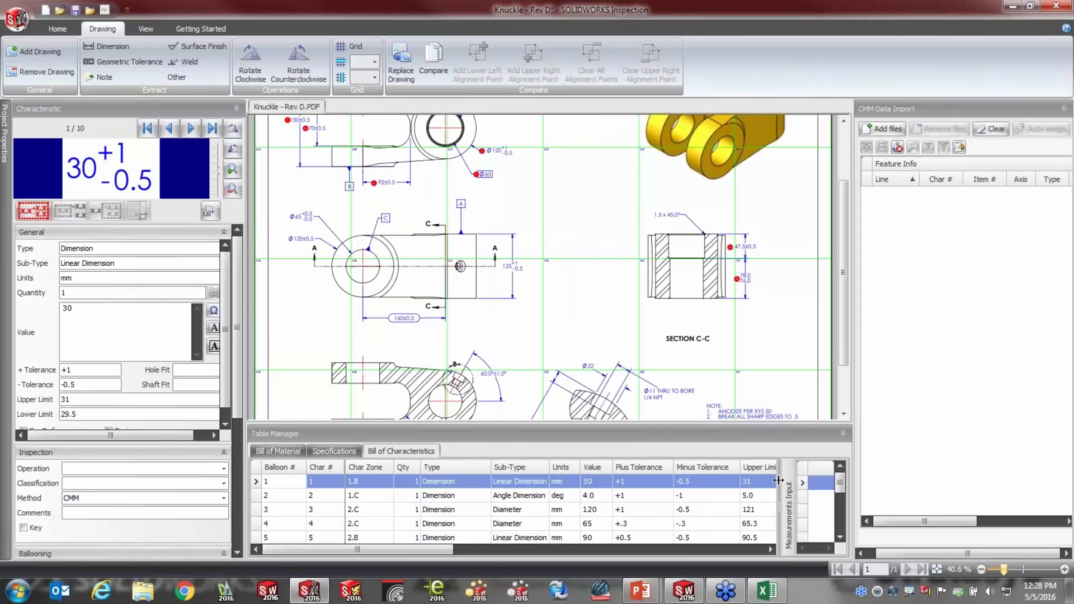
drag(779, 520, 606, 520)
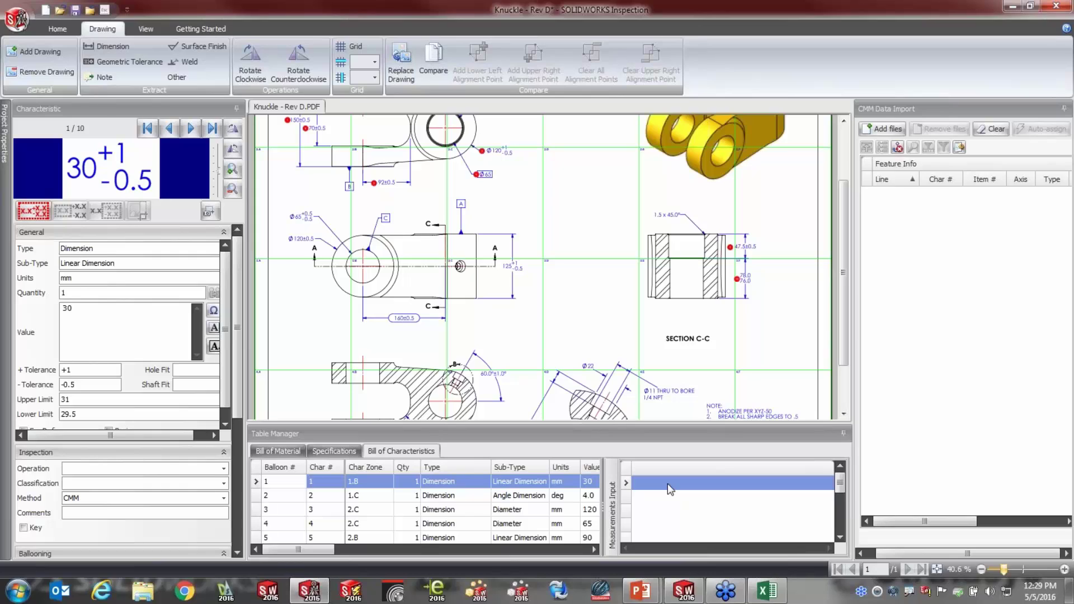
Step: Add a measurement column and try results of 125 and 120 for the diameter of characteristic 3
right_click(649, 473)
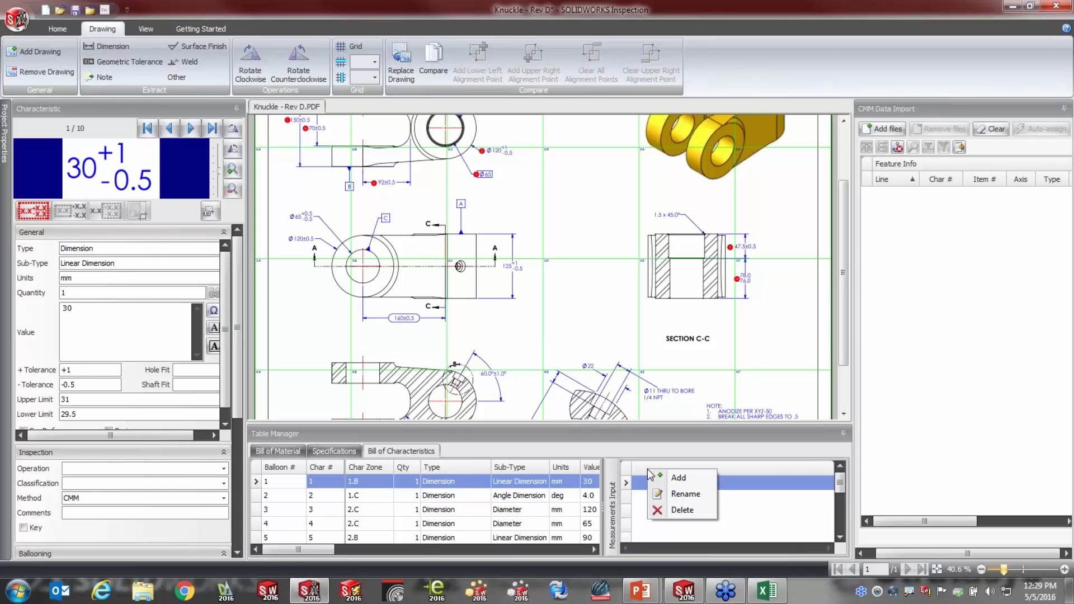
click(666, 479)
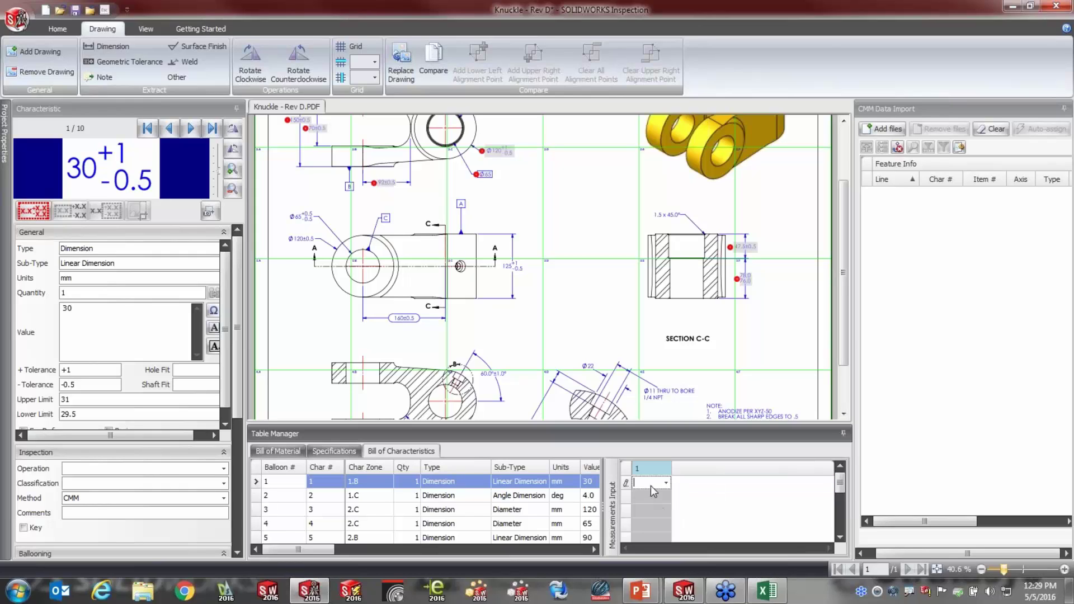
click(652, 482)
click(652, 510)
text(125)
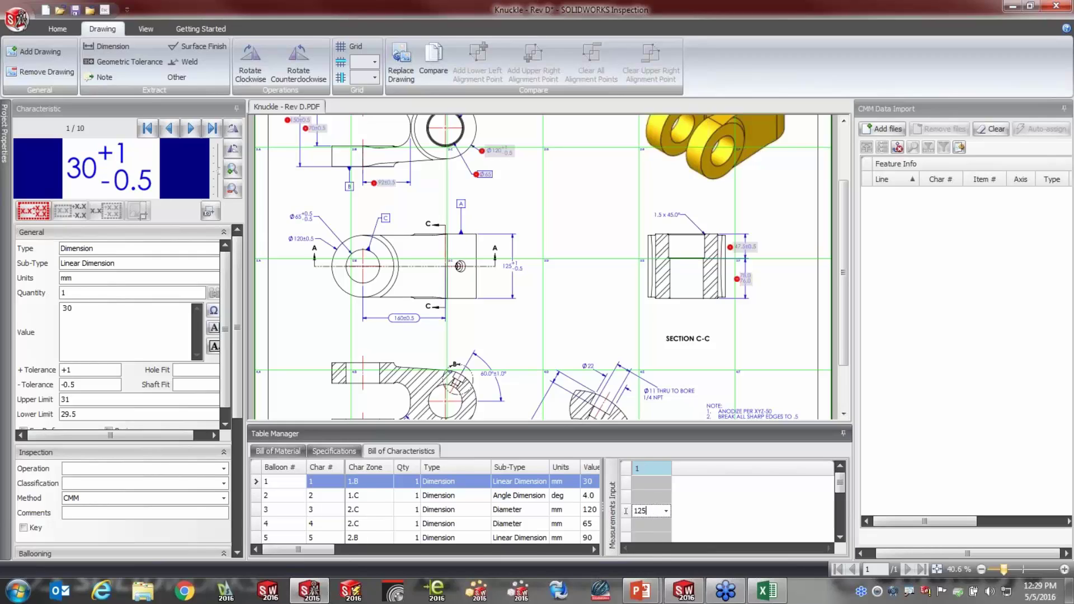
key(Return)
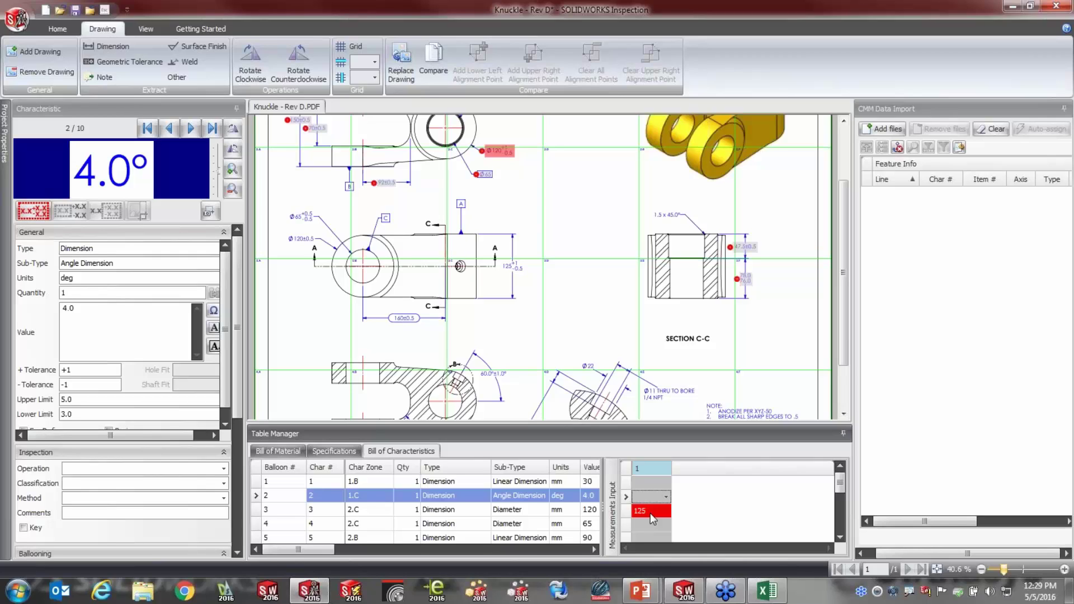
text(120)
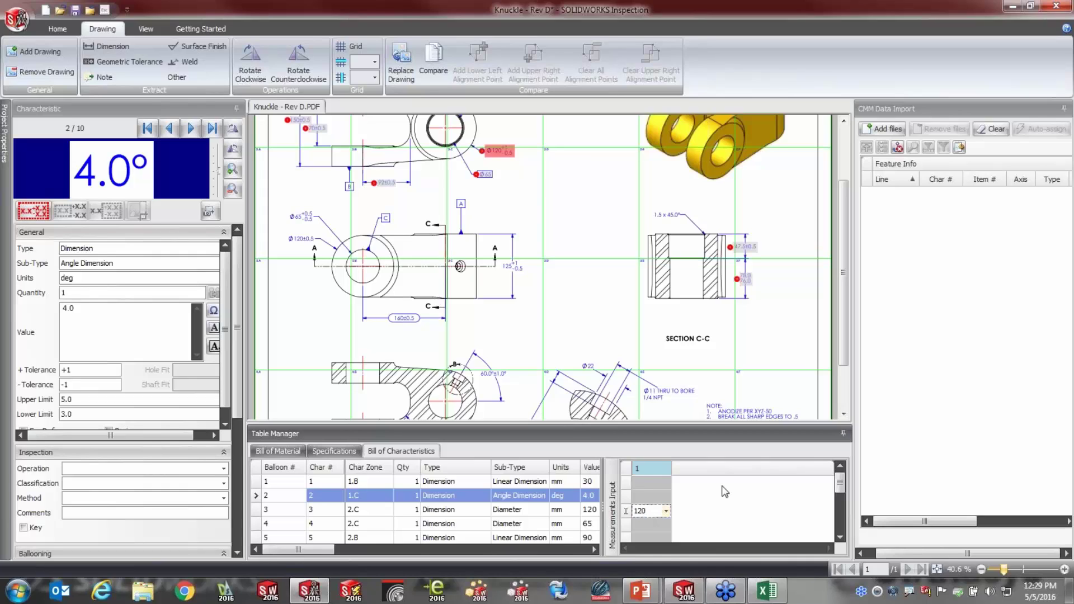
key(Return)
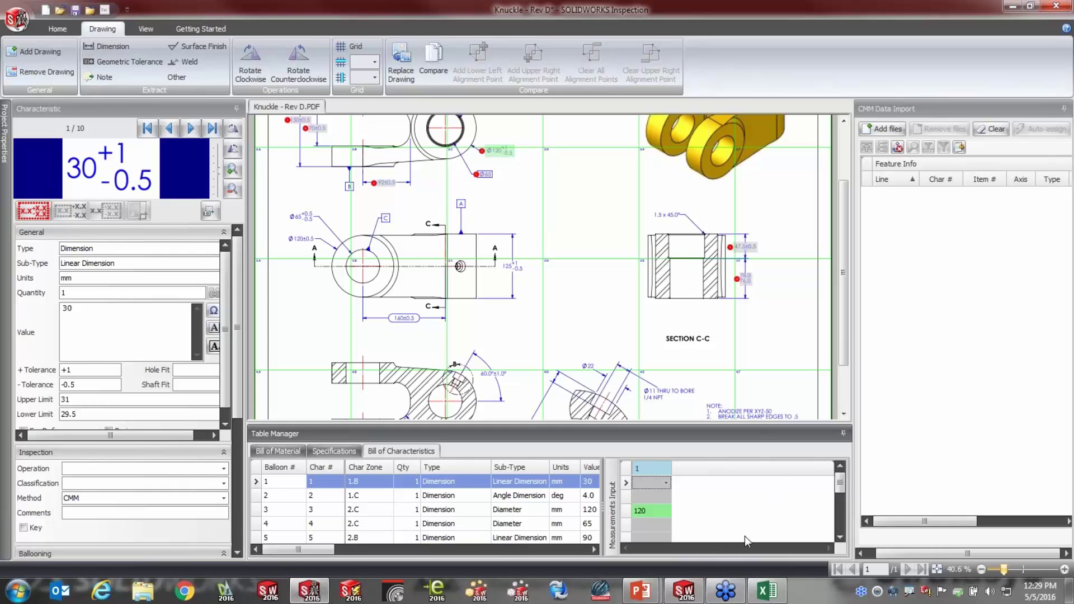
Step: Delete the manually added measurement column
right_click(653, 466)
click(686, 505)
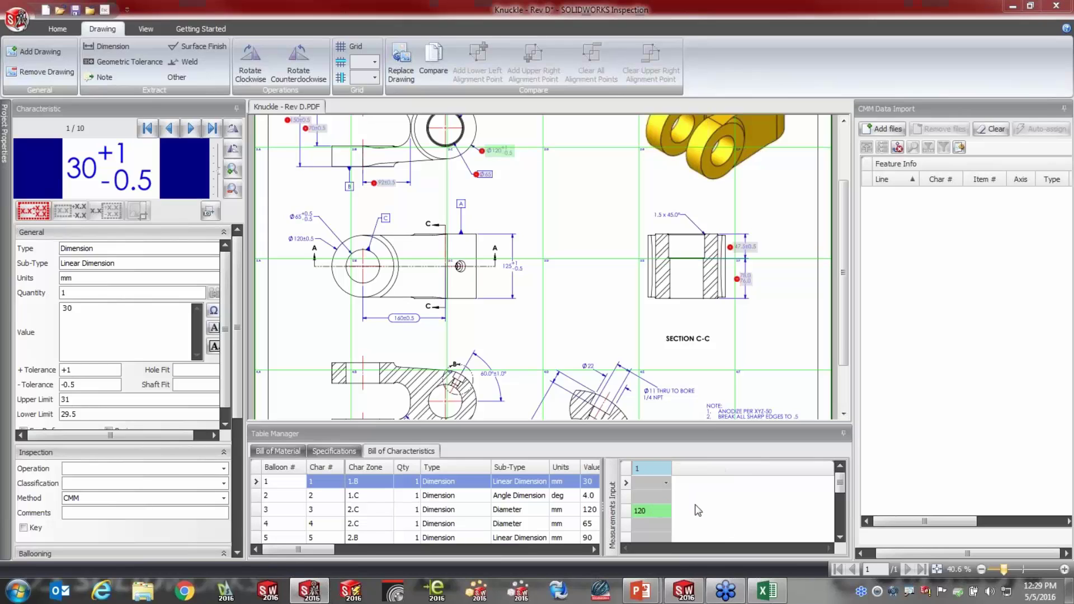
click(576, 340)
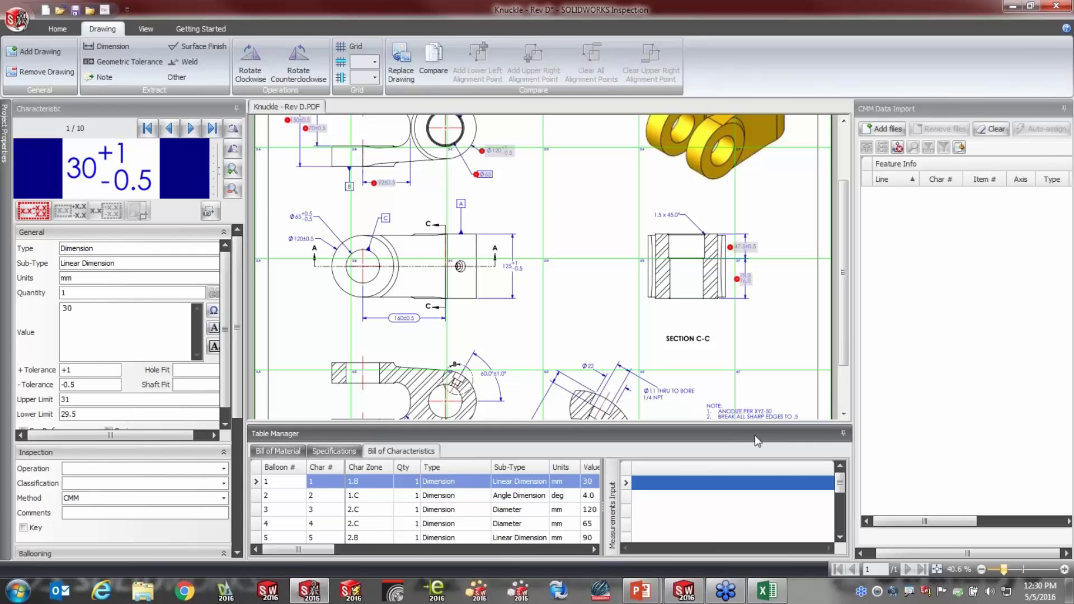
Step: Import the CMM files PDCMIS C001.txt, PDCMIS C002.txt and PDCMIS C003.txt, and widen the area listing their data
click(882, 130)
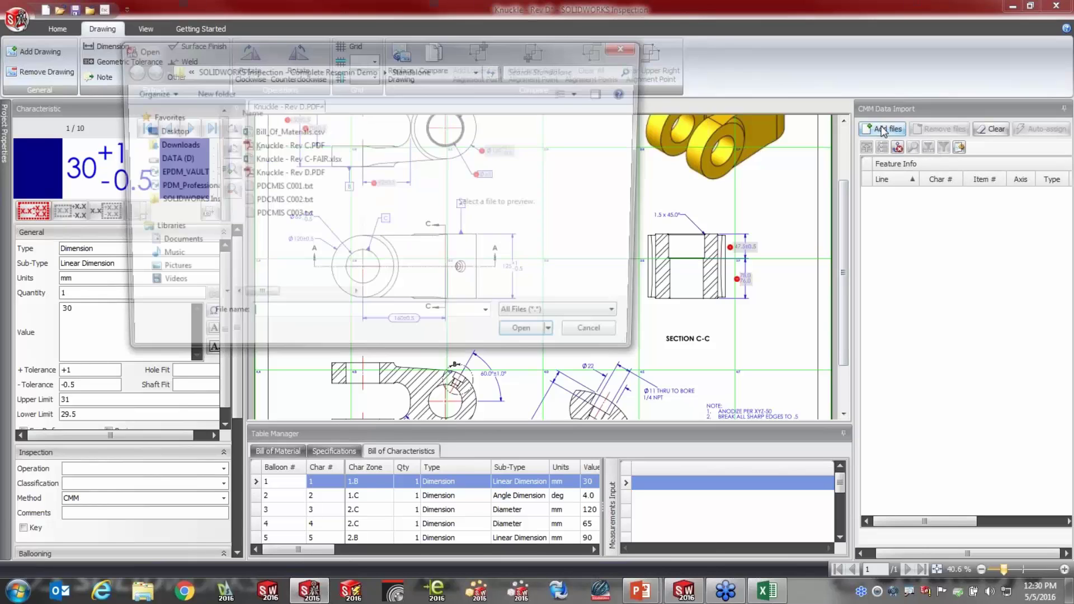
click(335, 190)
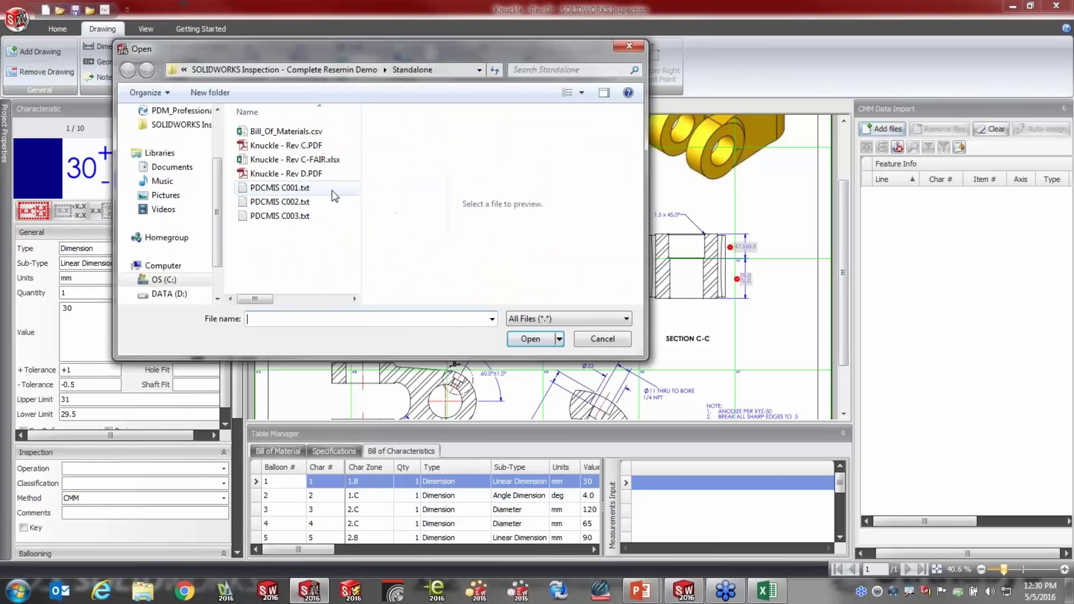
shift+click(300, 217)
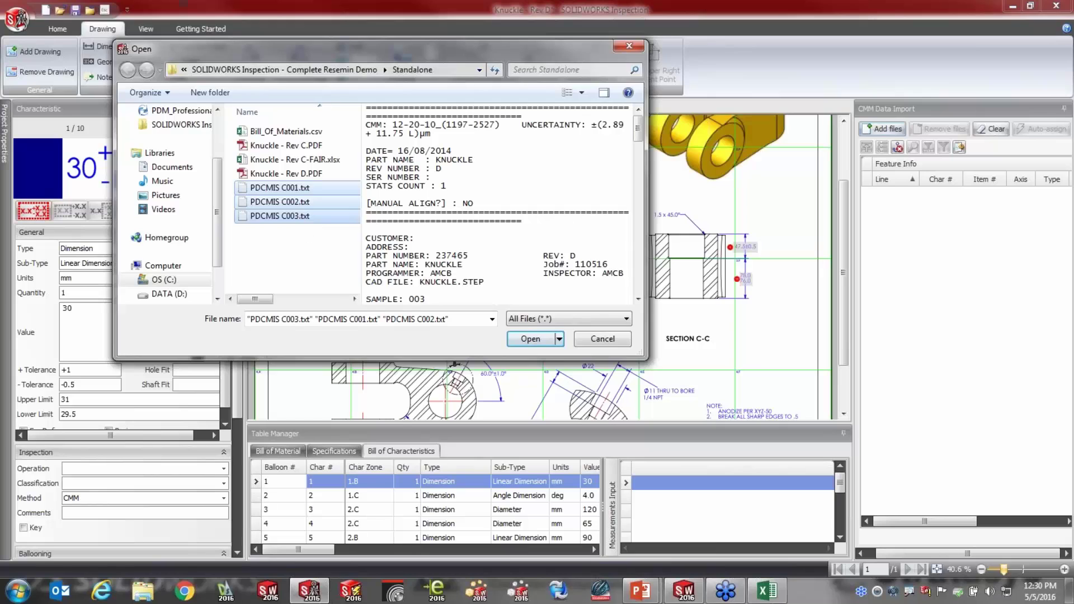
click(530, 339)
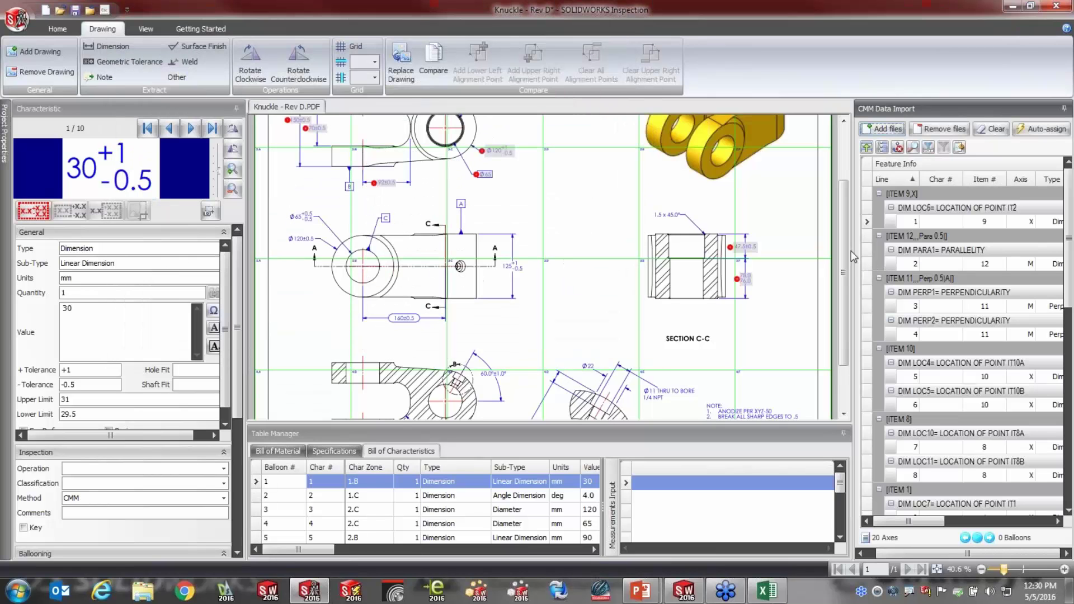
drag(850, 250, 786, 257)
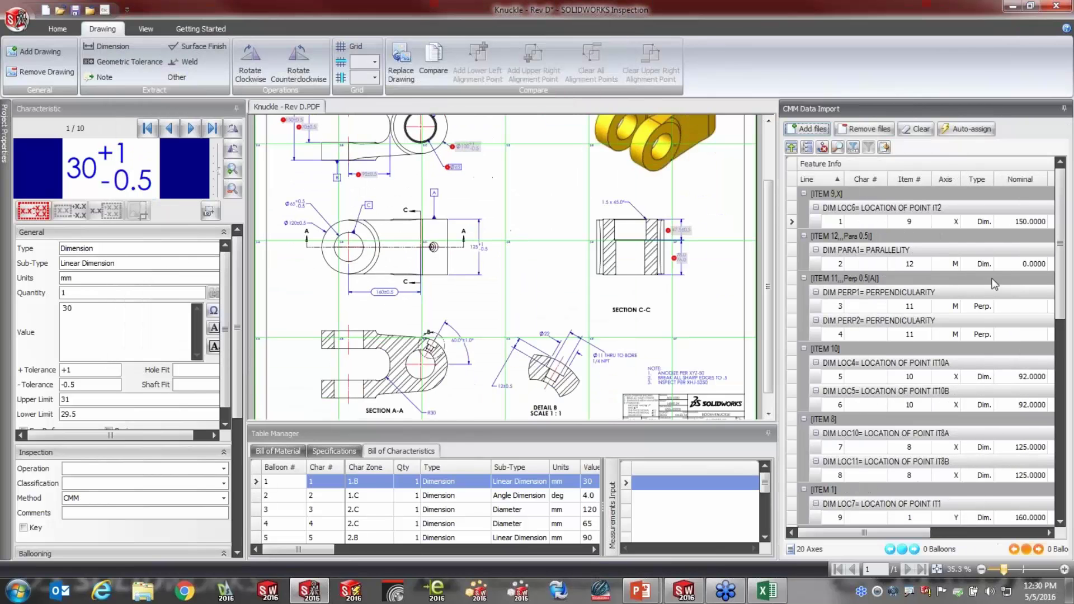
Step: Auto-assign the CMM results to the characteristics by exact nominal, plus tolerance and minus tolerance, overwriting existing results, and check the drawing
scroll(1063, 216, down, 1)
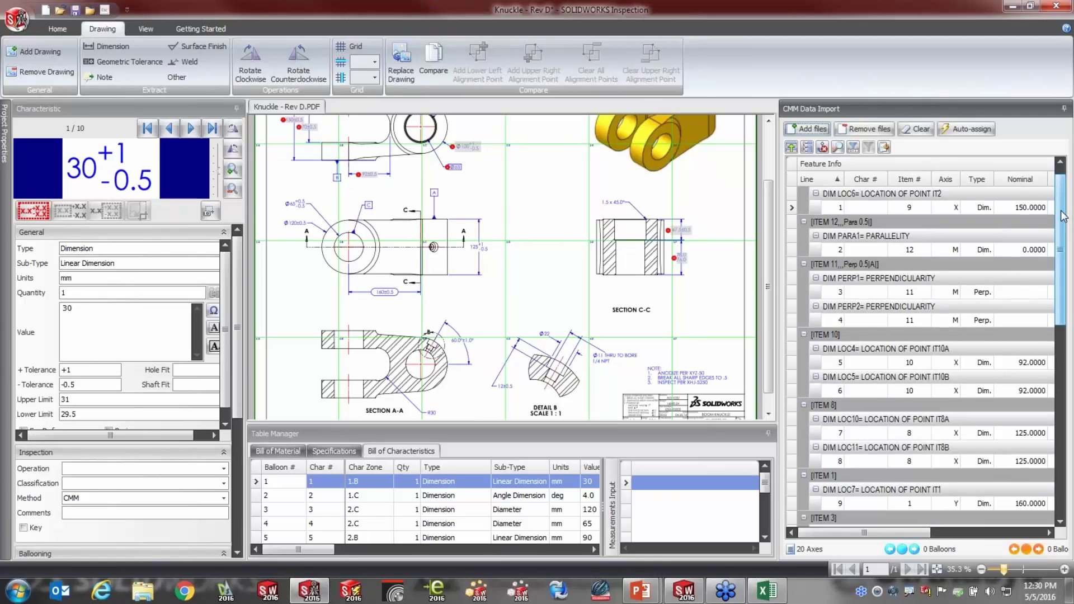
scroll(1063, 212, up, 1)
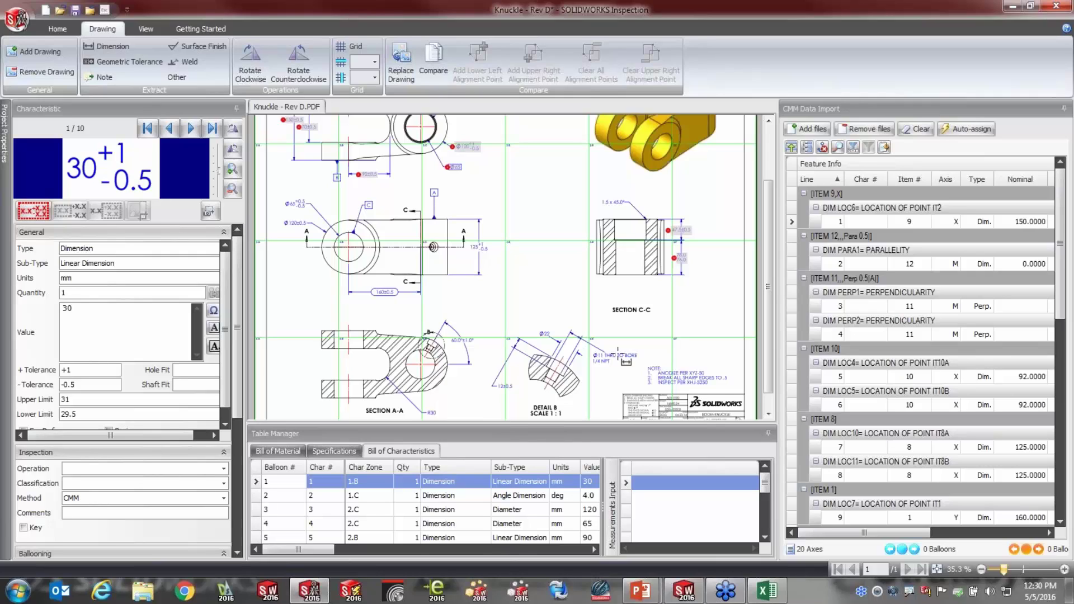
click(972, 132)
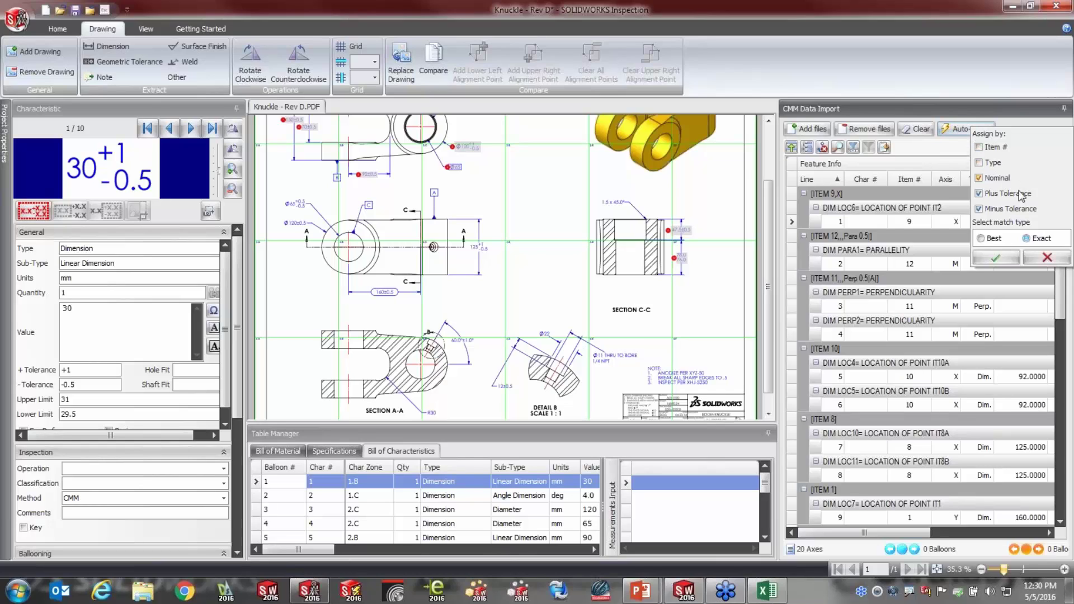
click(995, 258)
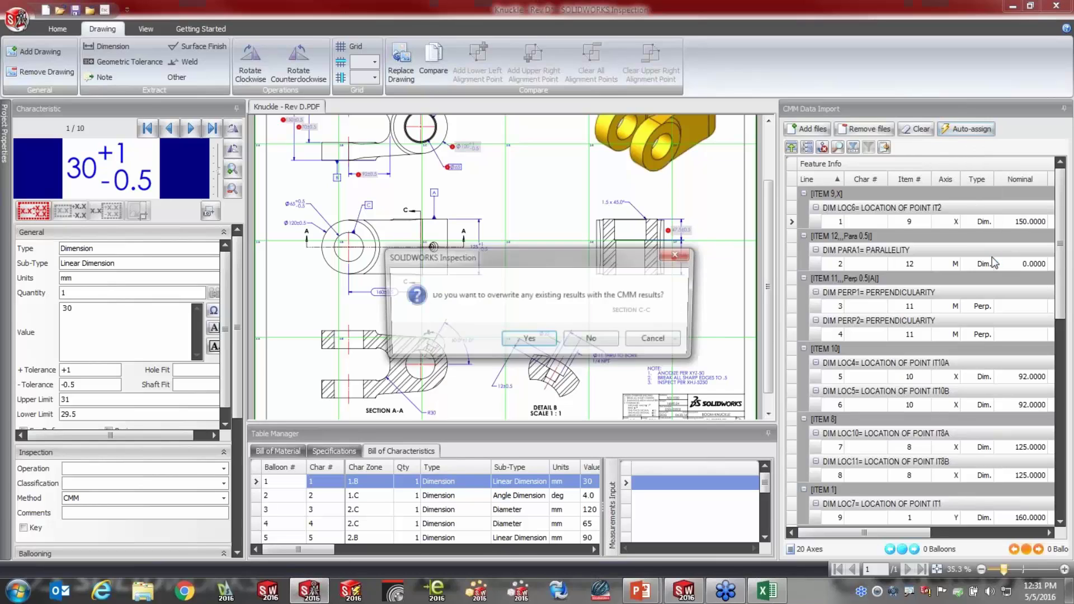
click(529, 340)
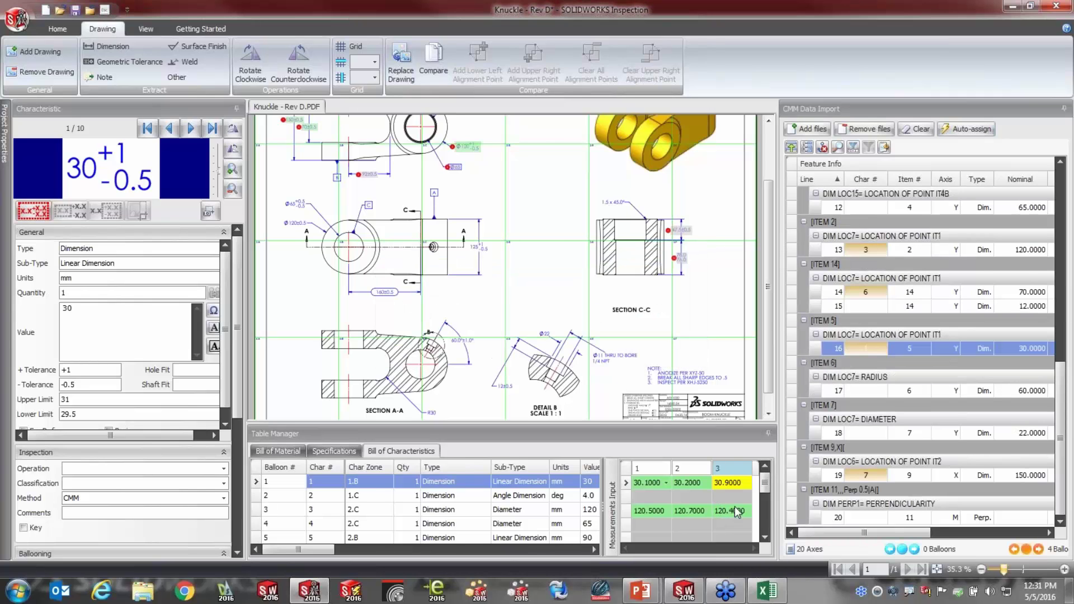
drag(771, 290, 774, 214)
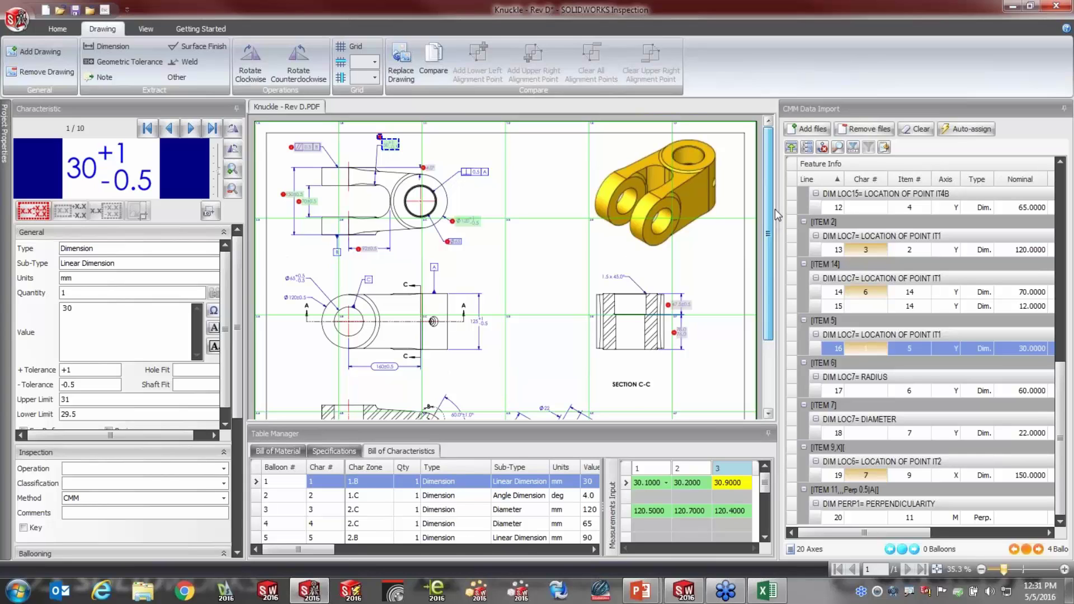
drag(774, 209, 761, 366)
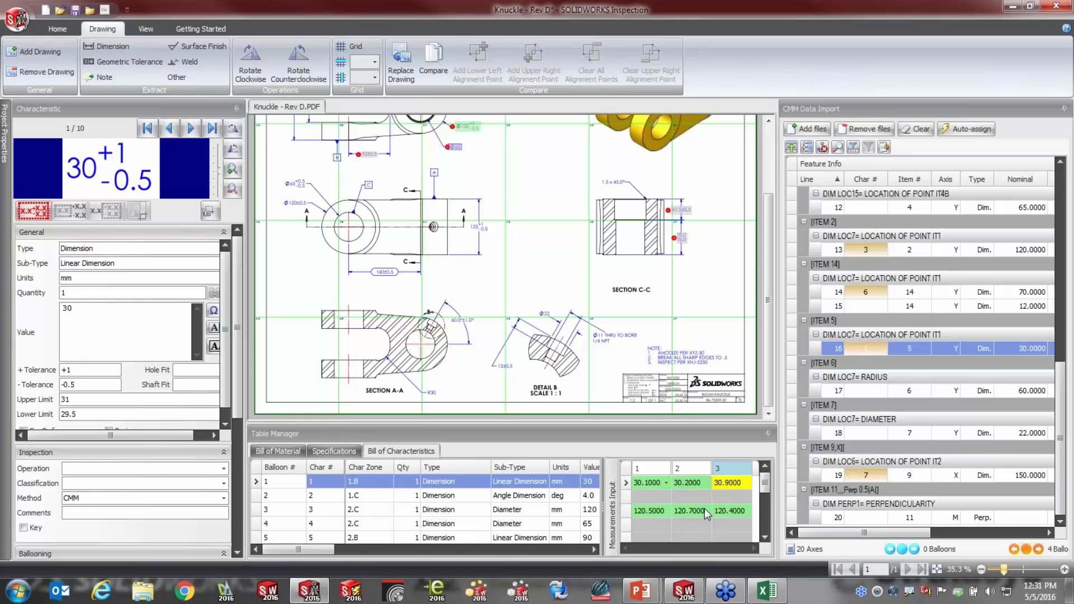
Step: Export the inspection project with its measurement results to Excel using the AS9102 - Resemin - Results.xlt template
click(57, 29)
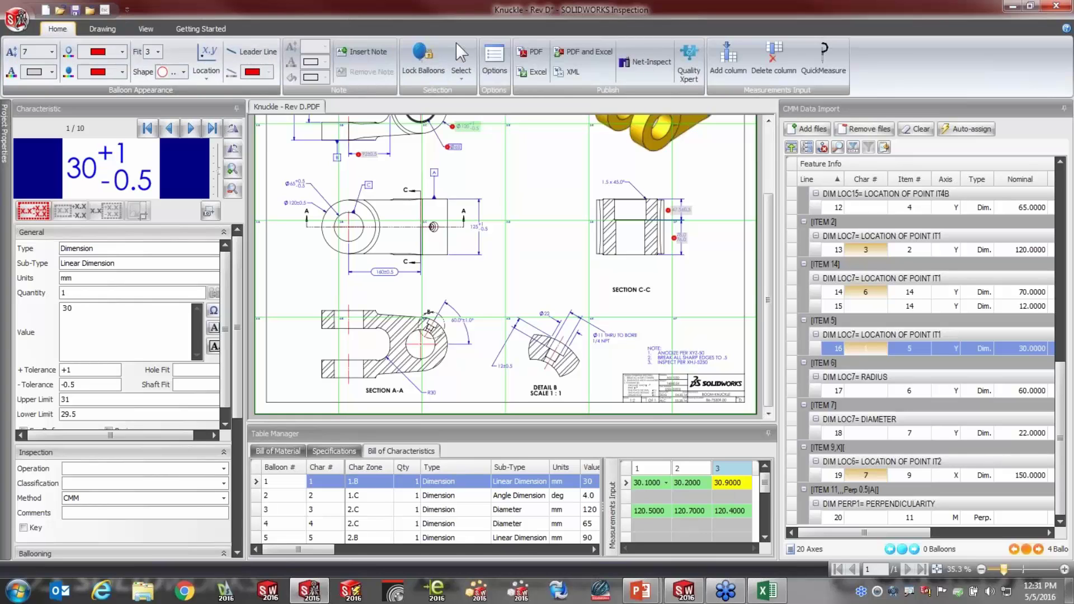
click(534, 73)
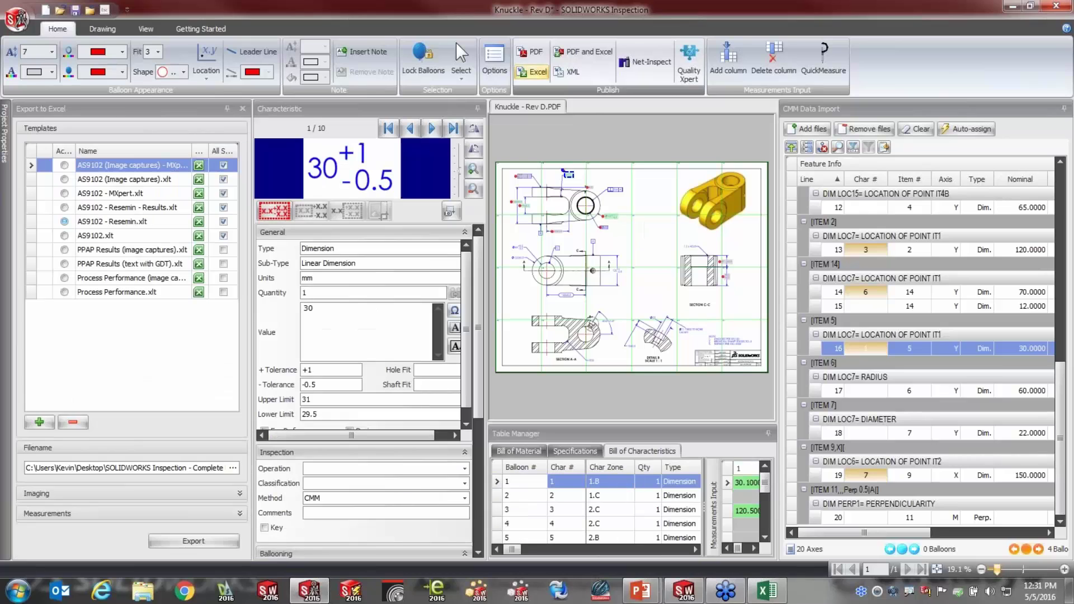
click(533, 77)
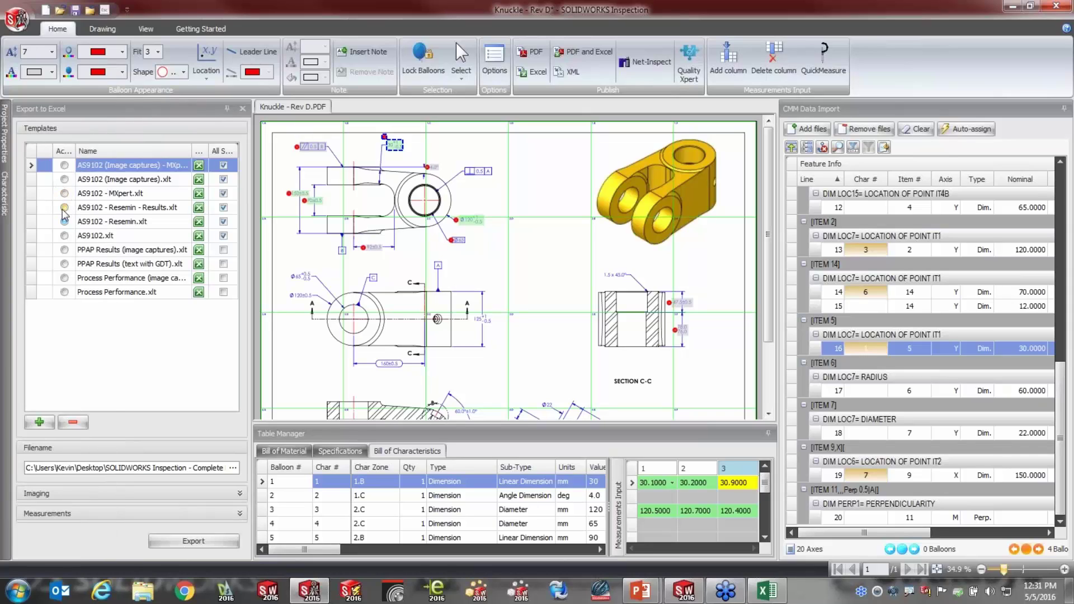
click(64, 210)
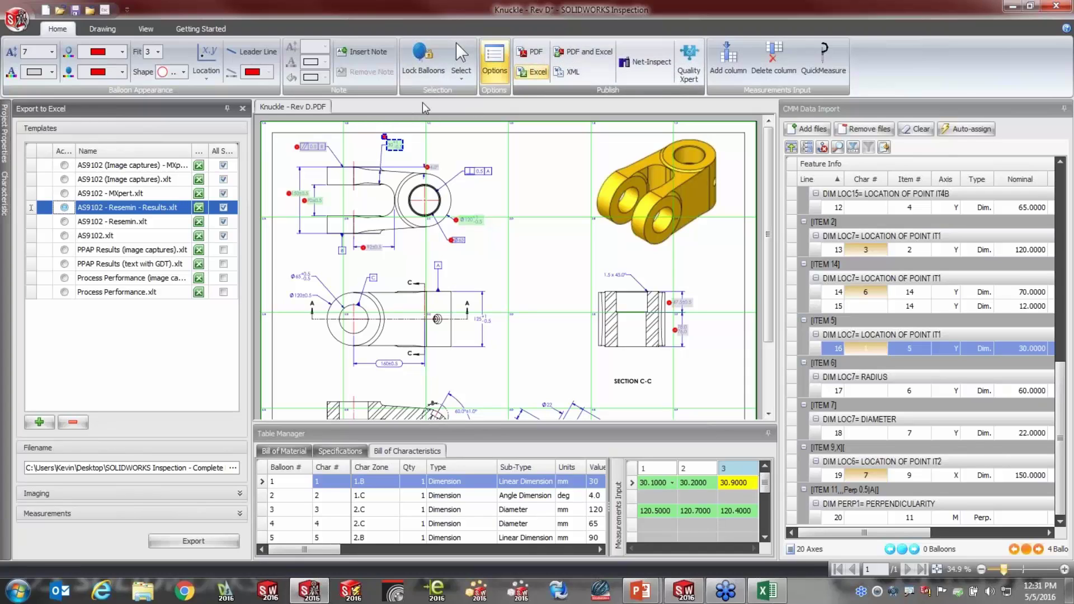
click(207, 541)
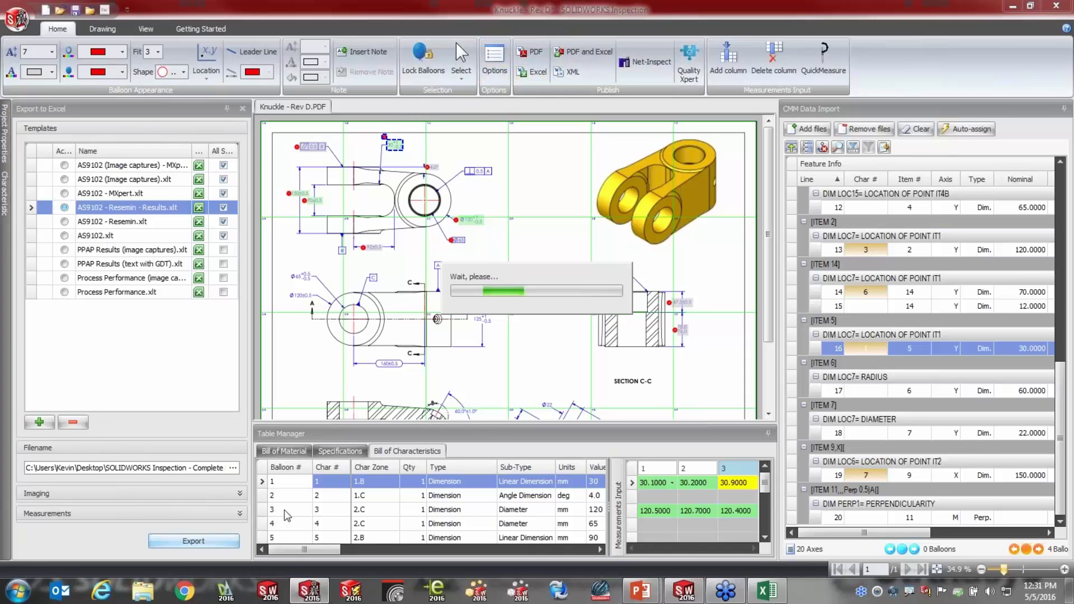
Step: Switch to Excel and maximize the exported Knuckle - Rev D-FAIR.xlsx report to review the measurement results on Form3
key(alt+Tab)
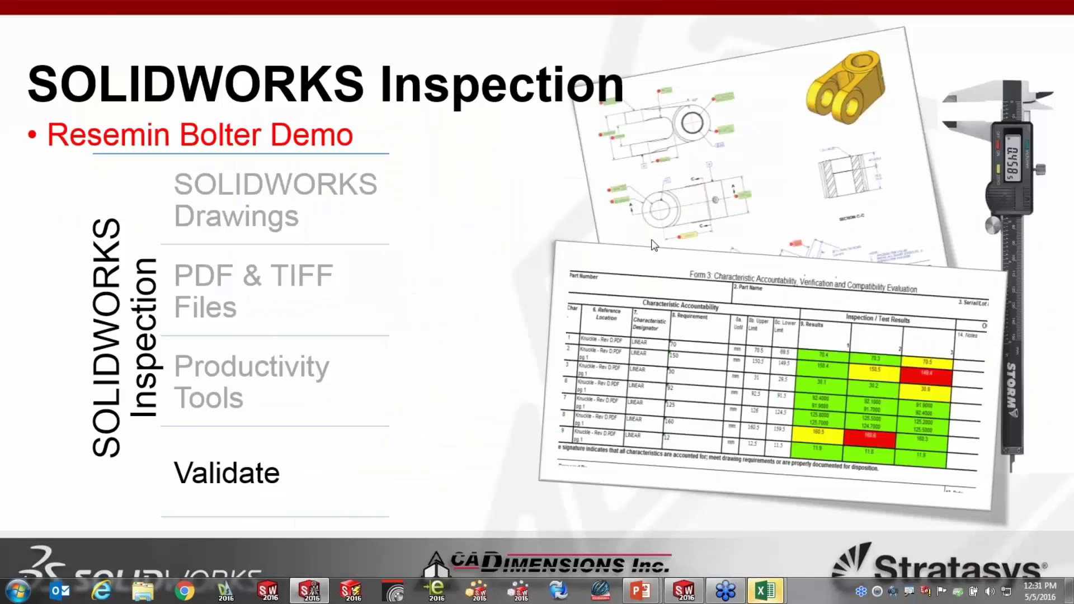
mouse_move(765, 590)
click(831, 509)
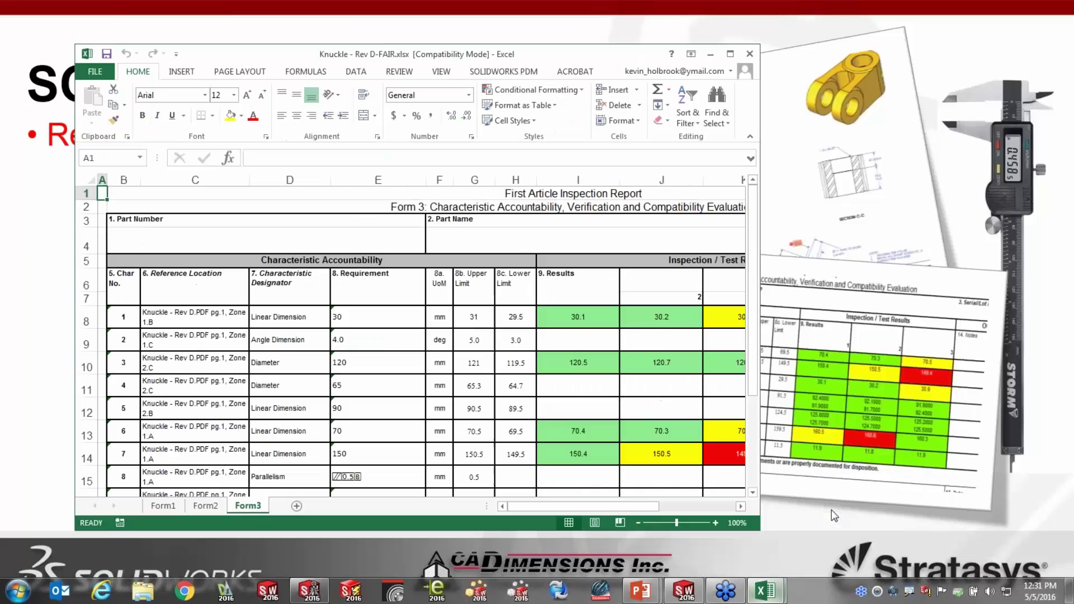
click(729, 54)
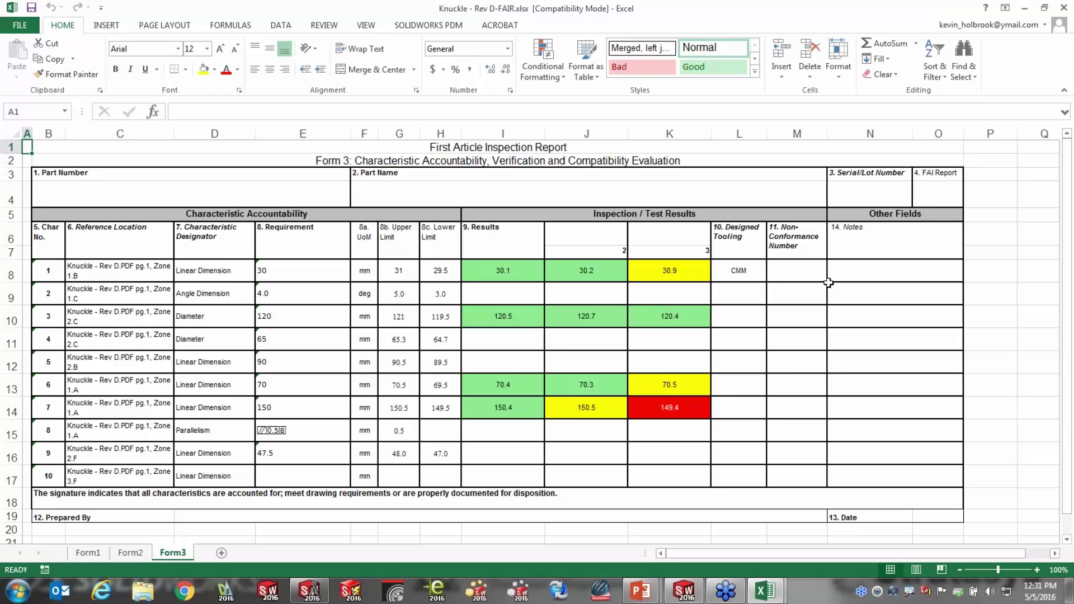
key(super+Tab)
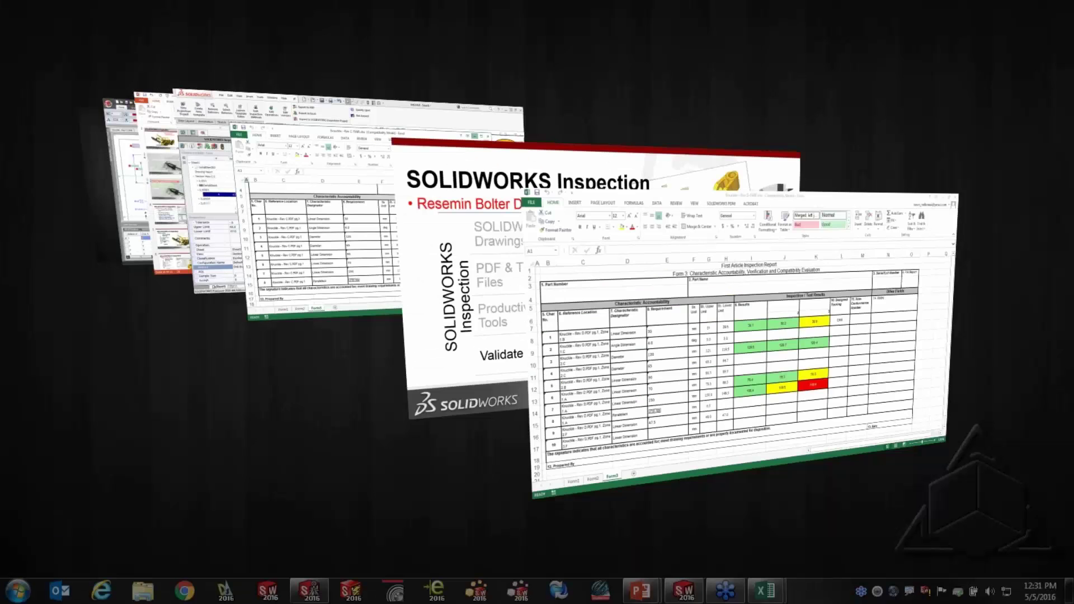
key(super+Tab)
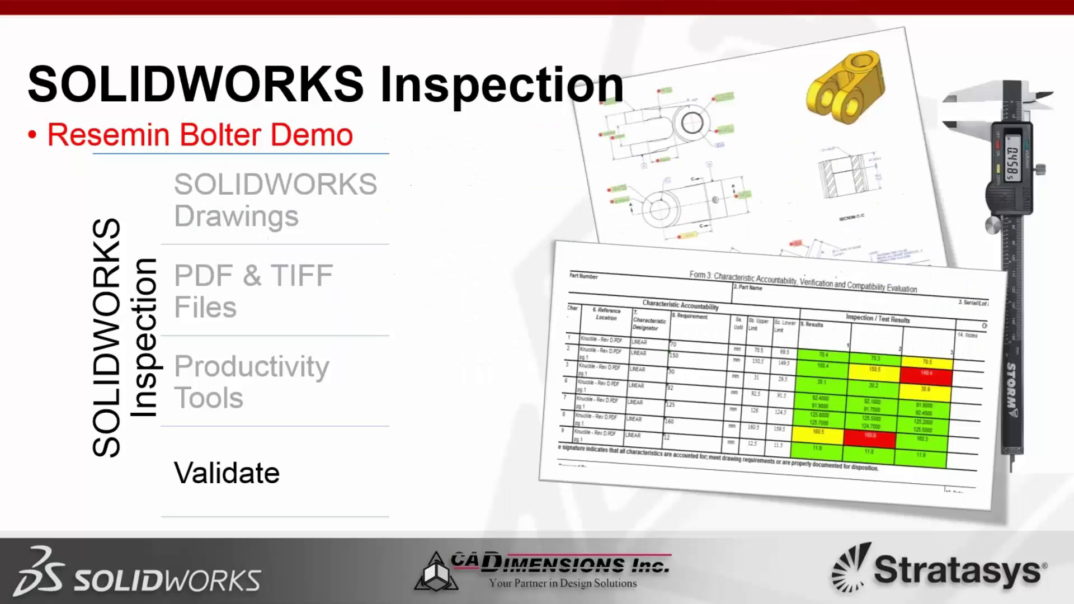
click(498, 342)
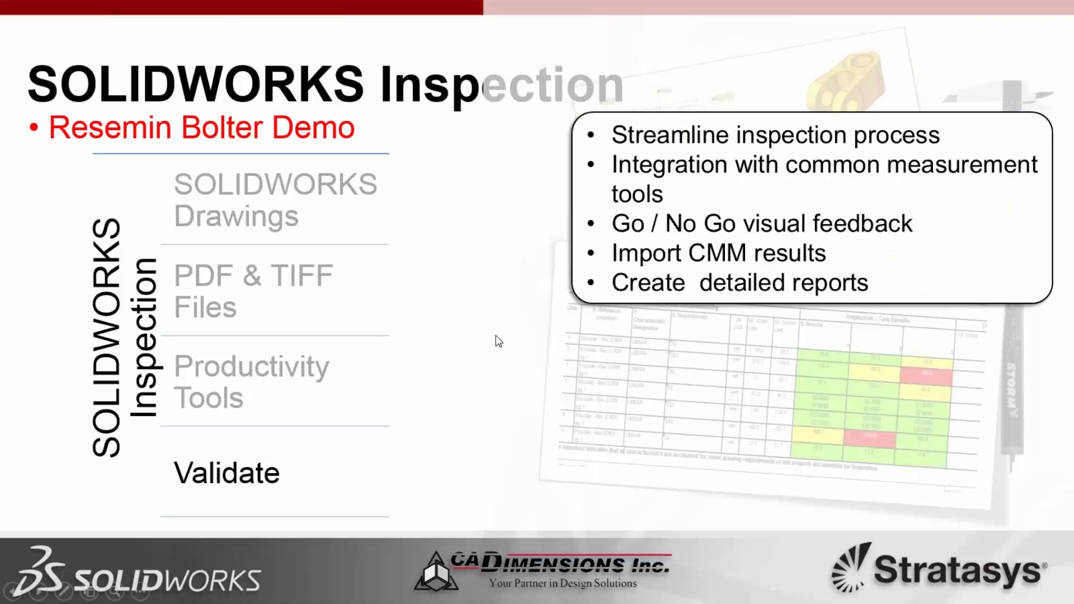